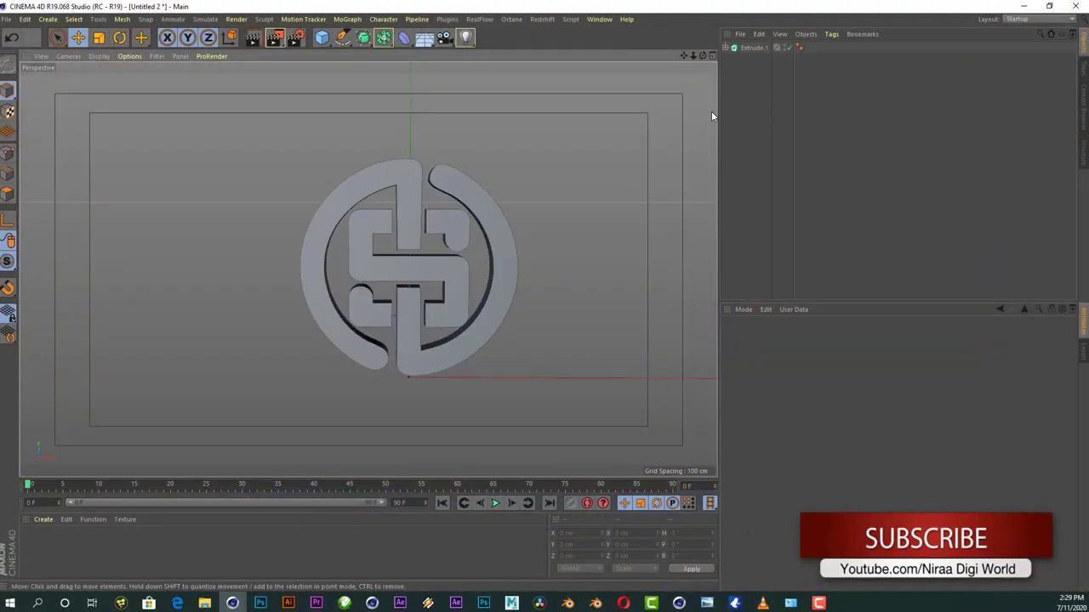
# - Hide the original Extrude logo in editor and render, keeping Extrude.1 selected
pyautogui.click(745, 47)
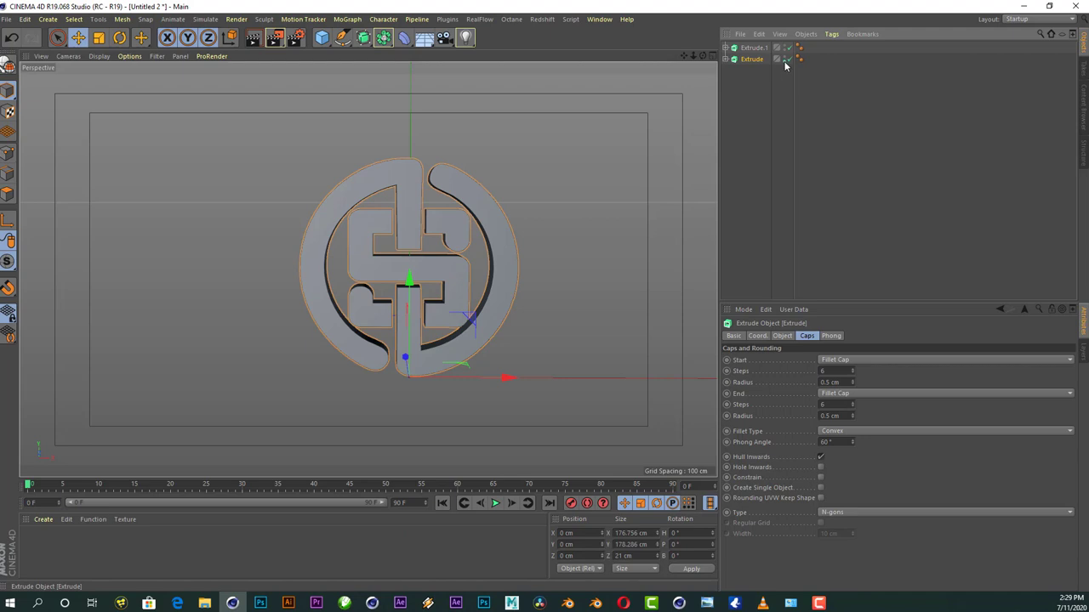
pyautogui.click(786, 60)
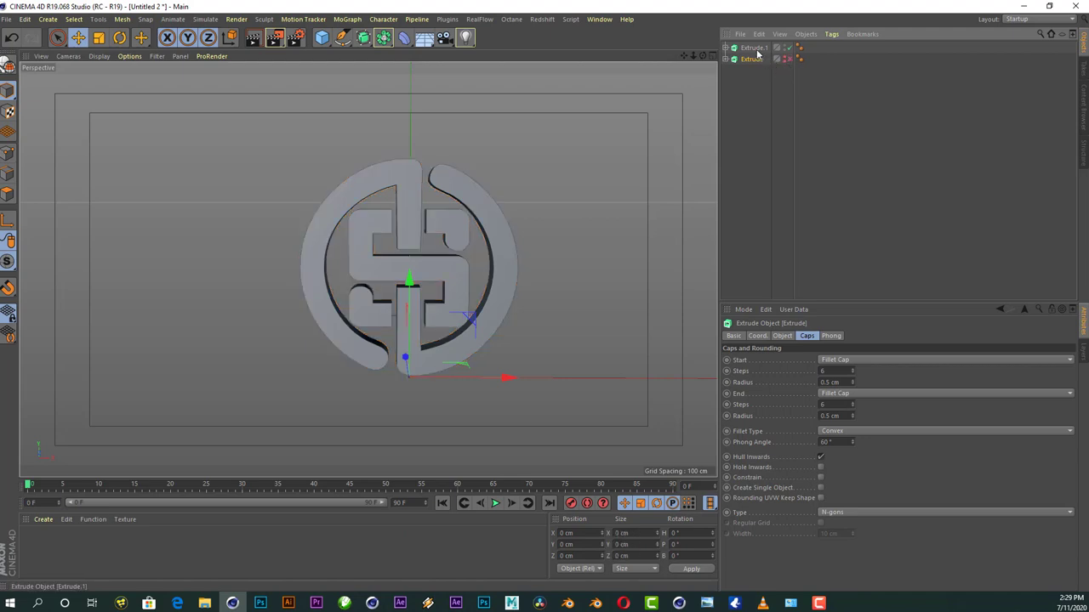
pyautogui.click(751, 48)
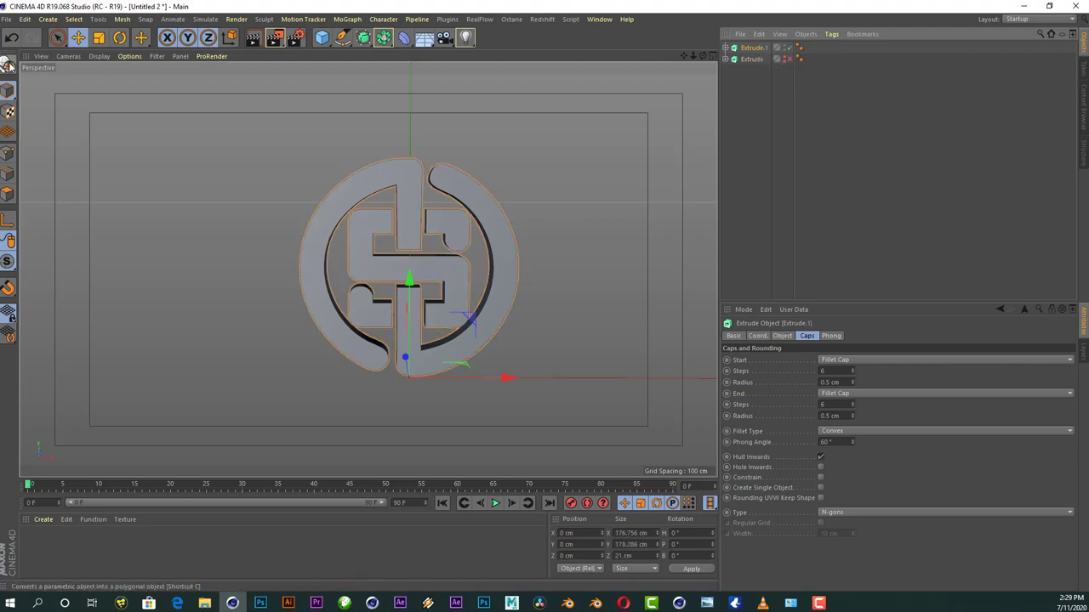
# - Make Extrude.1 editable and convert its five nested Path extrusions into polygons
pyautogui.click(7, 65)
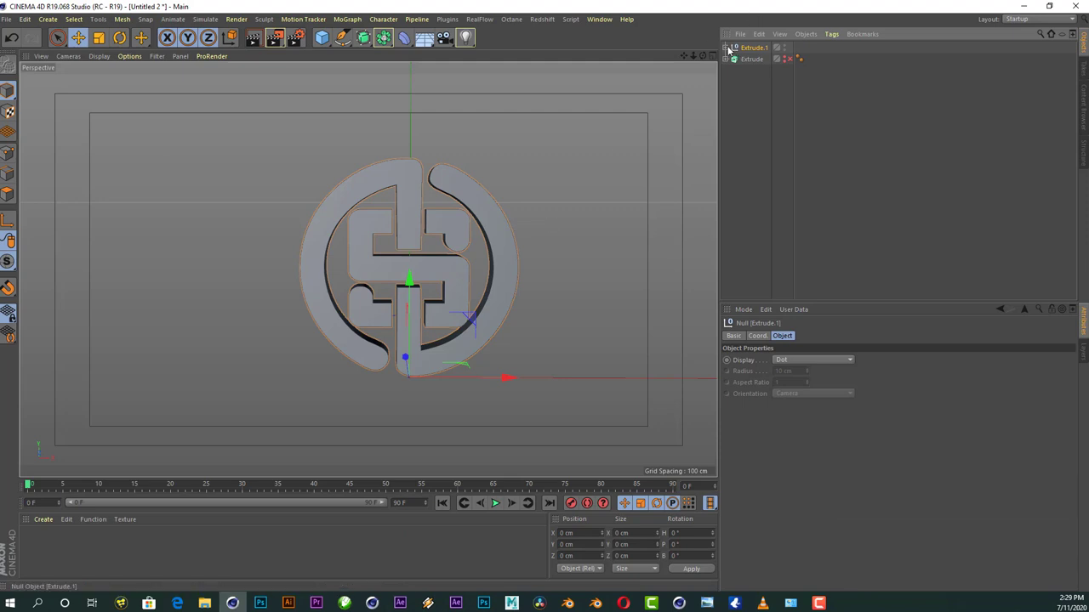
pyautogui.click(726, 48)
pyautogui.click(731, 58)
pyautogui.click(738, 70)
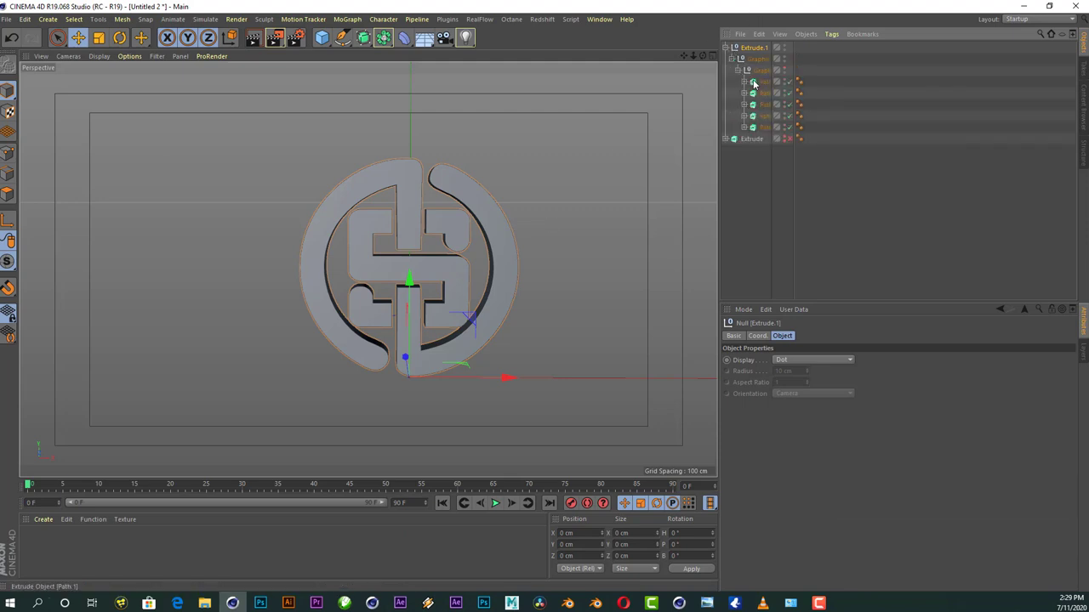
pyautogui.keyDown('shift'); pyautogui.click(753, 82); pyautogui.keyUp('shift')
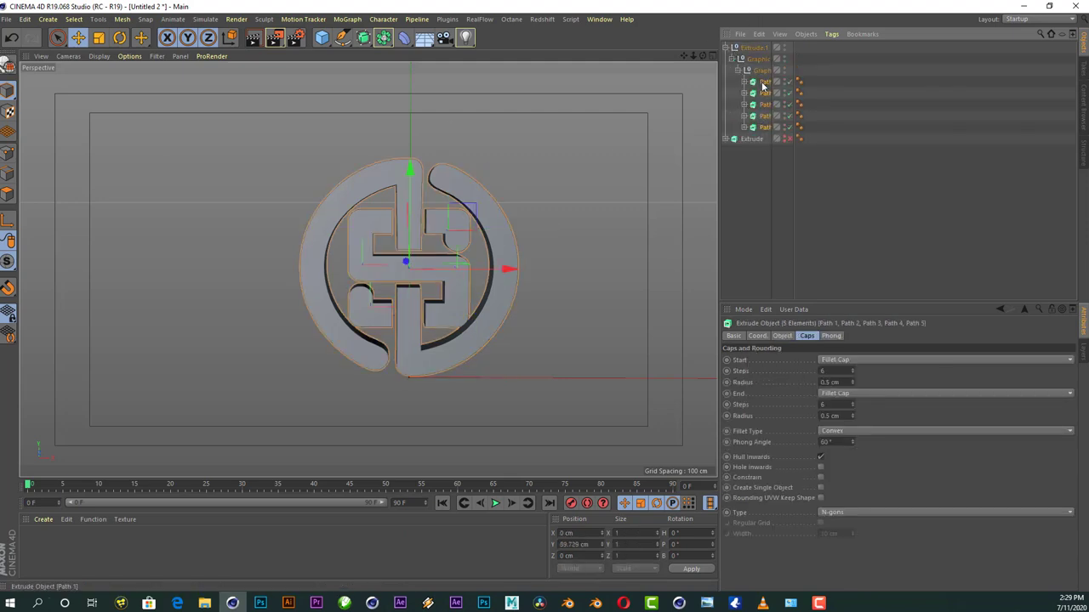
pyautogui.click(7, 65)
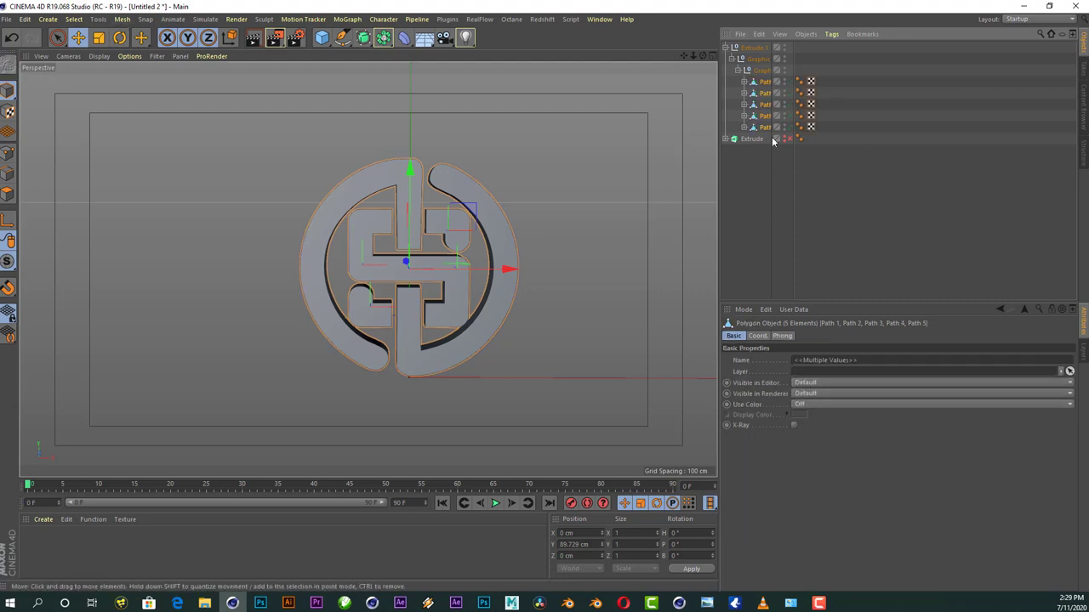
# - Merge the five Paths into one object with Connect Objects + Delete
pyautogui.rightClick(763, 83)
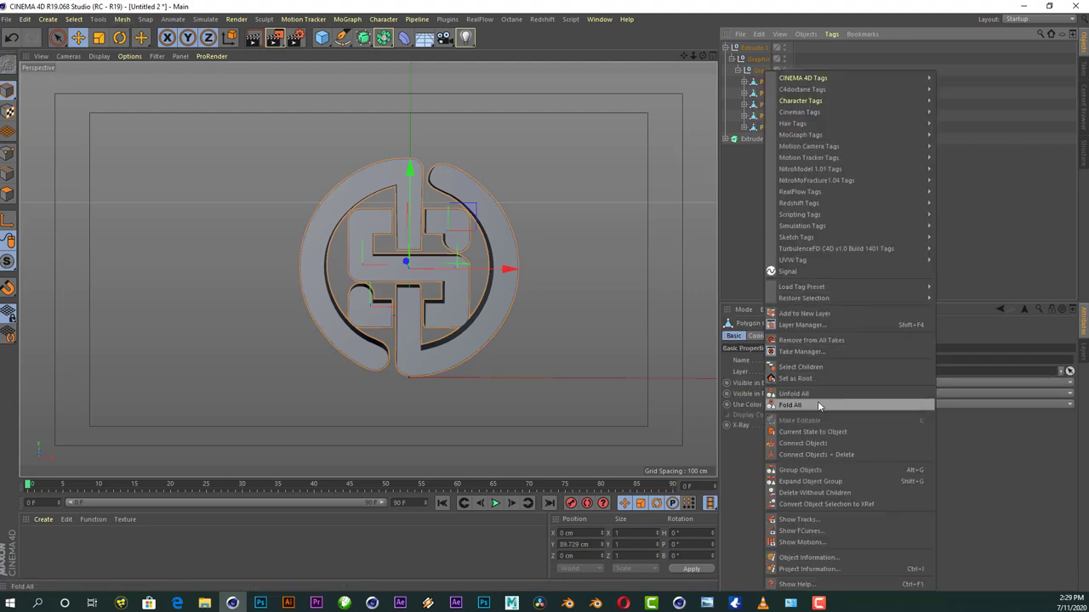
pyautogui.click(726, 56)
pyautogui.rightClick(760, 82)
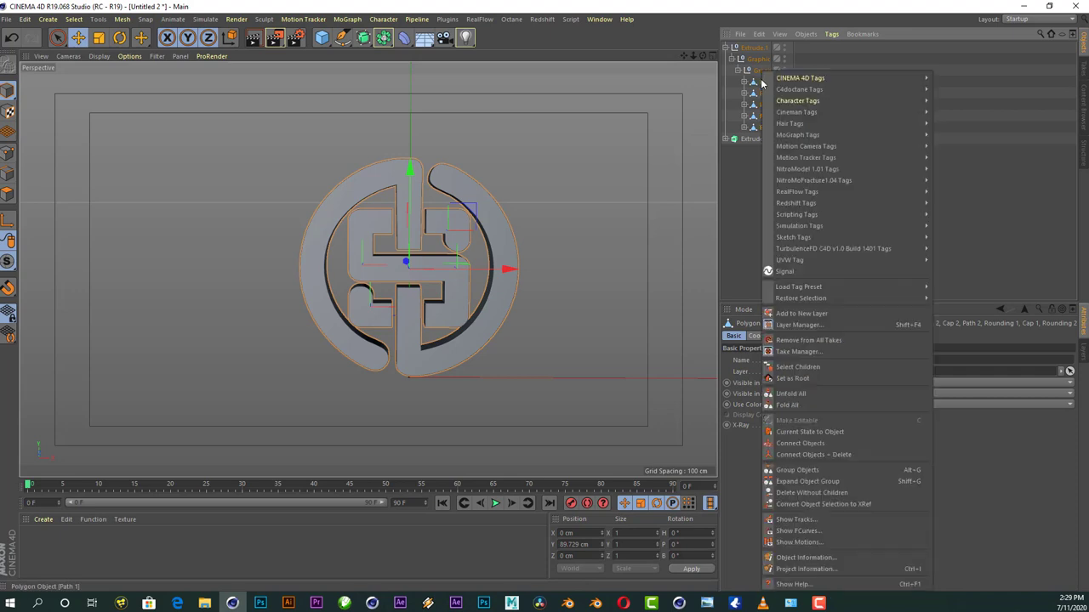
pyautogui.click(839, 453)
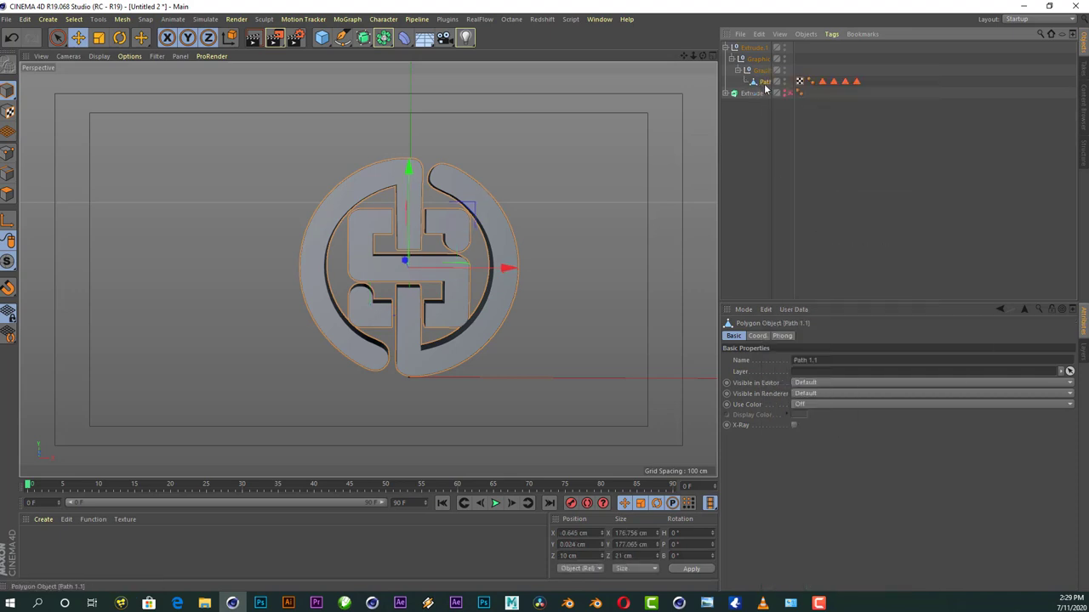
# - Move merged Path 1.1 to the top level, delete its polygon selection tags, and rename it Logo
pyautogui.moveTo(751, 47); pyautogui.dragTo(751, 51)
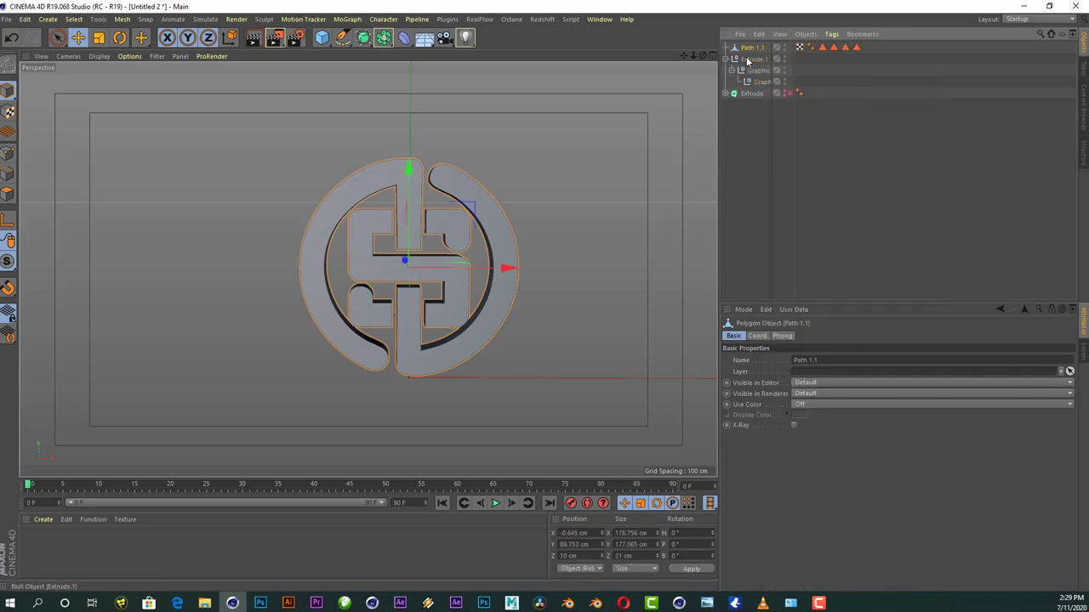
pyautogui.click(749, 66)
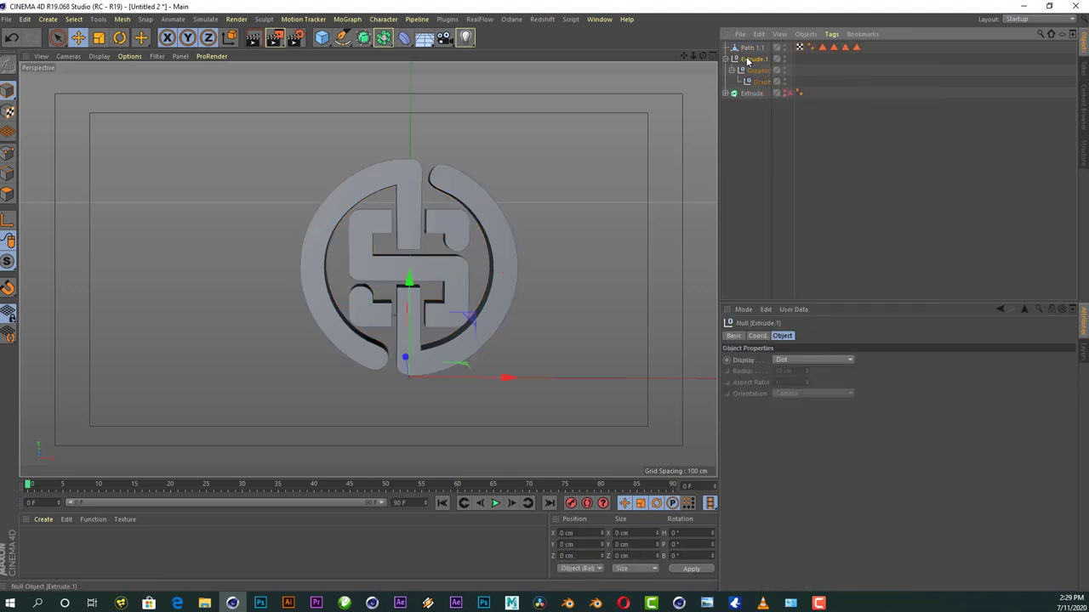
pyautogui.click(823, 49)
pyautogui.press('Delete')
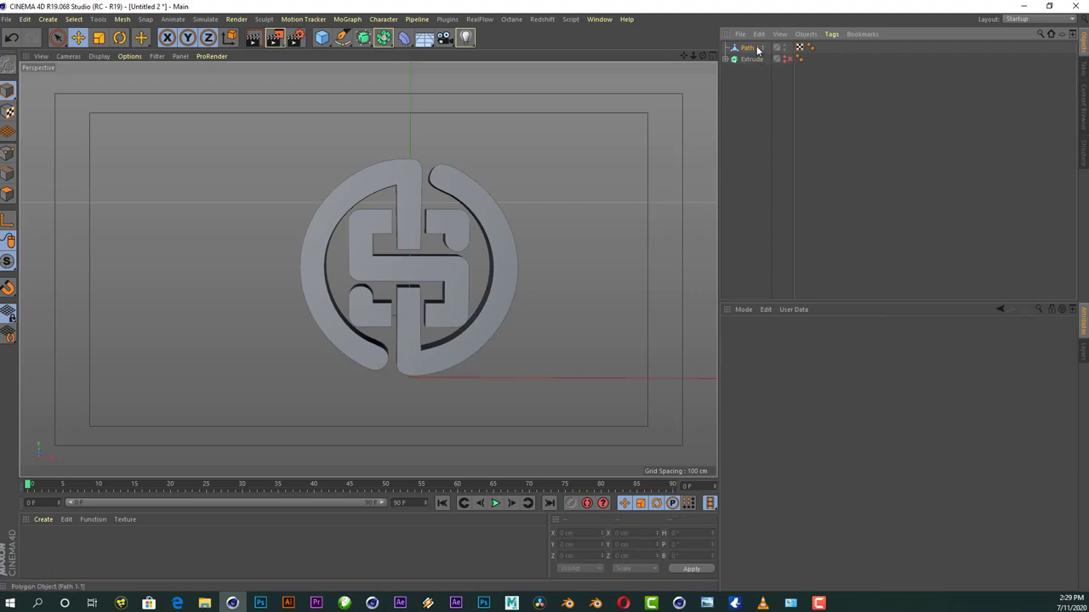
pyautogui.click(756, 48)
pyautogui.write('Logo')
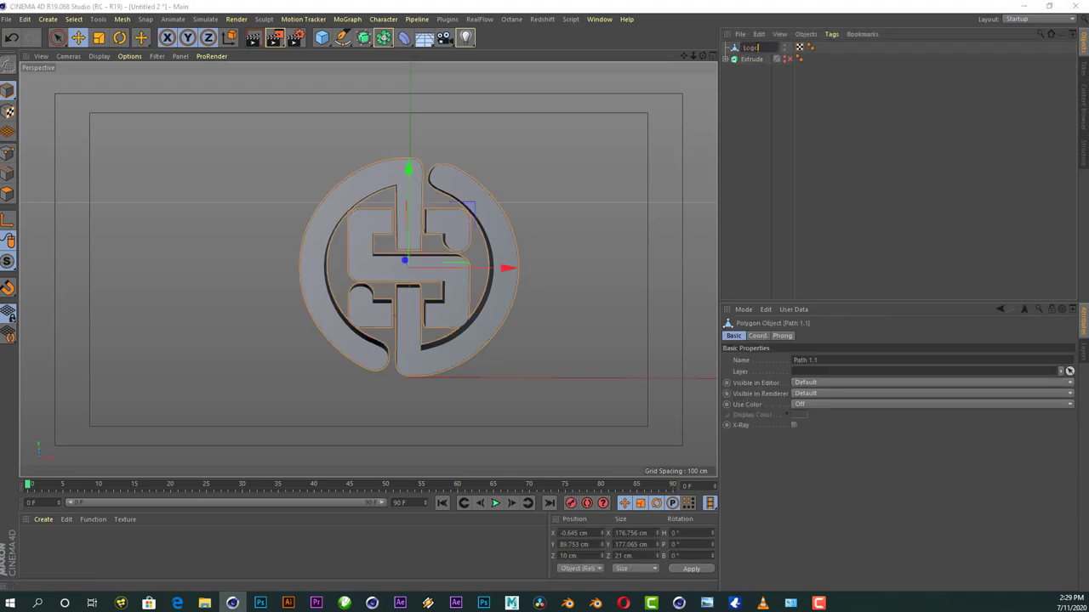
pyautogui.press('Return')
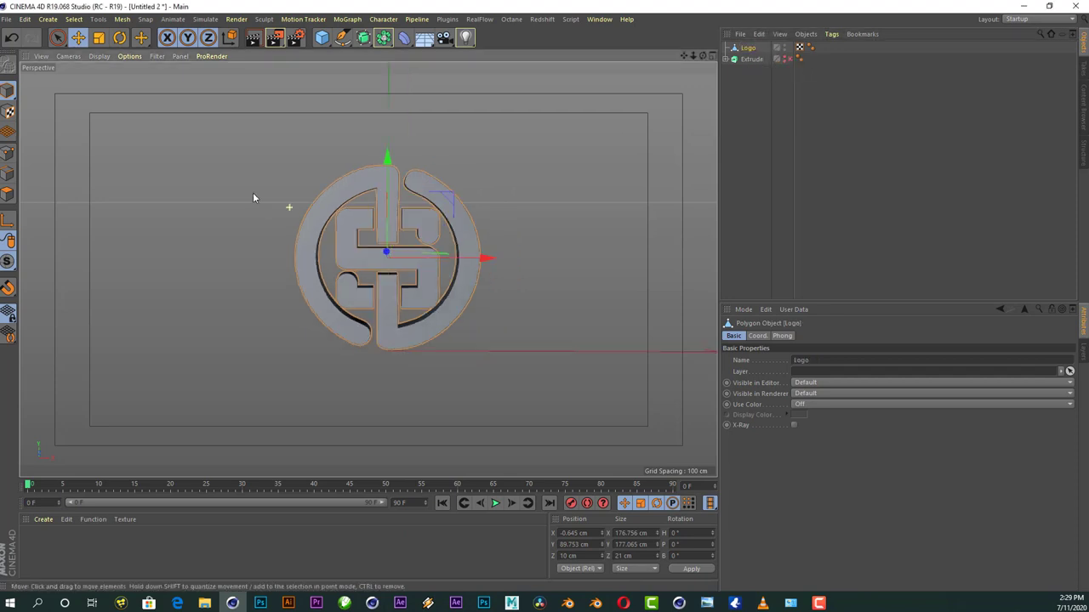
pyautogui.scroll(-3, 255, 194)
pyautogui.scroll(-2, 413, 244)
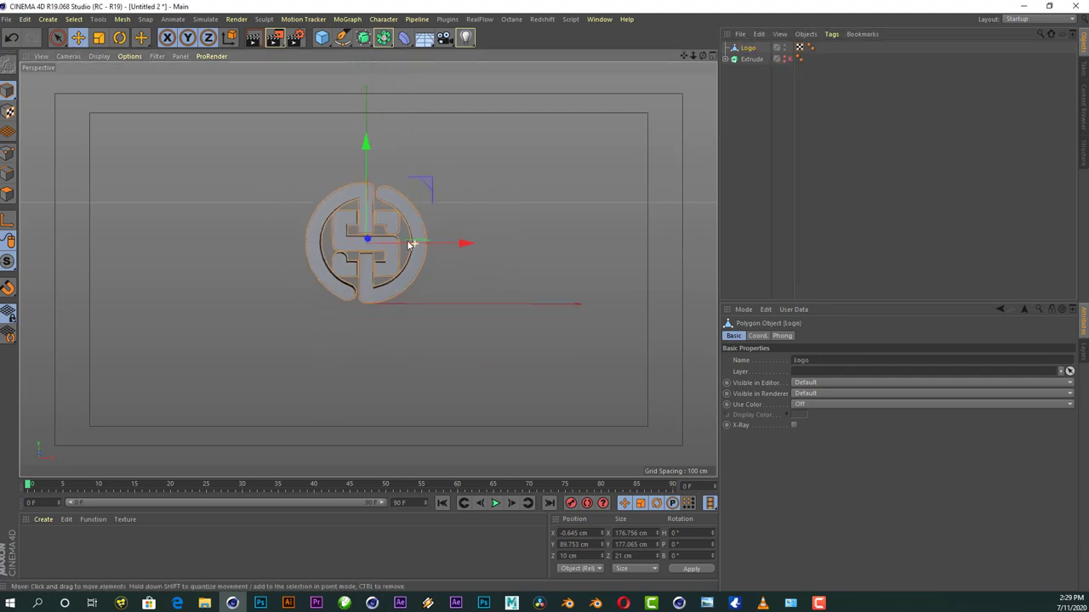
pyautogui.click(323, 40)
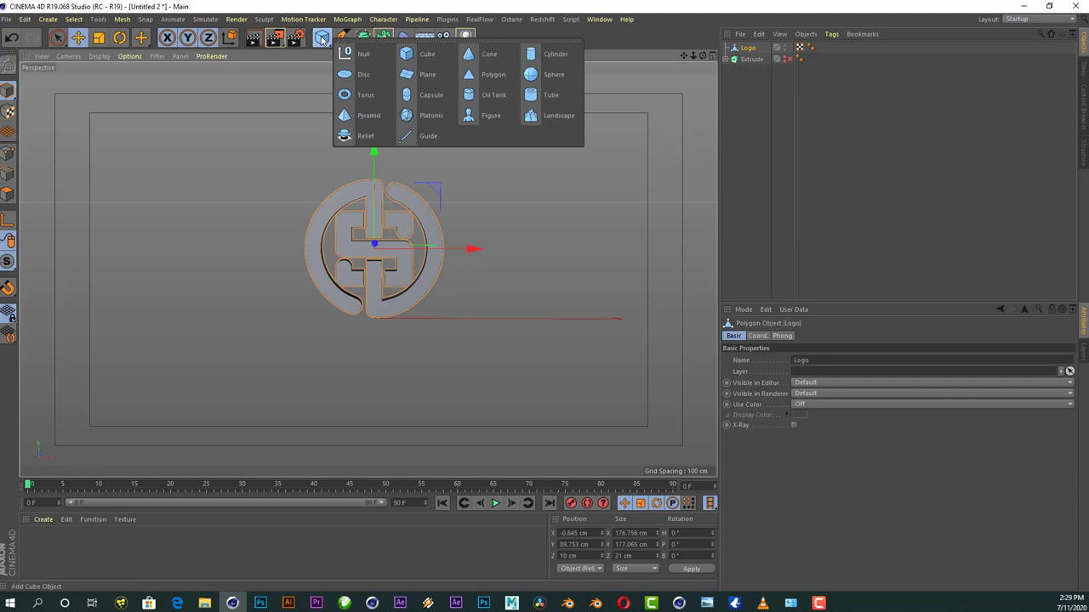
# - Add a Tube primitive with outer radius about 114.5 cm and height 22.96 cm
pyautogui.click(532, 95)
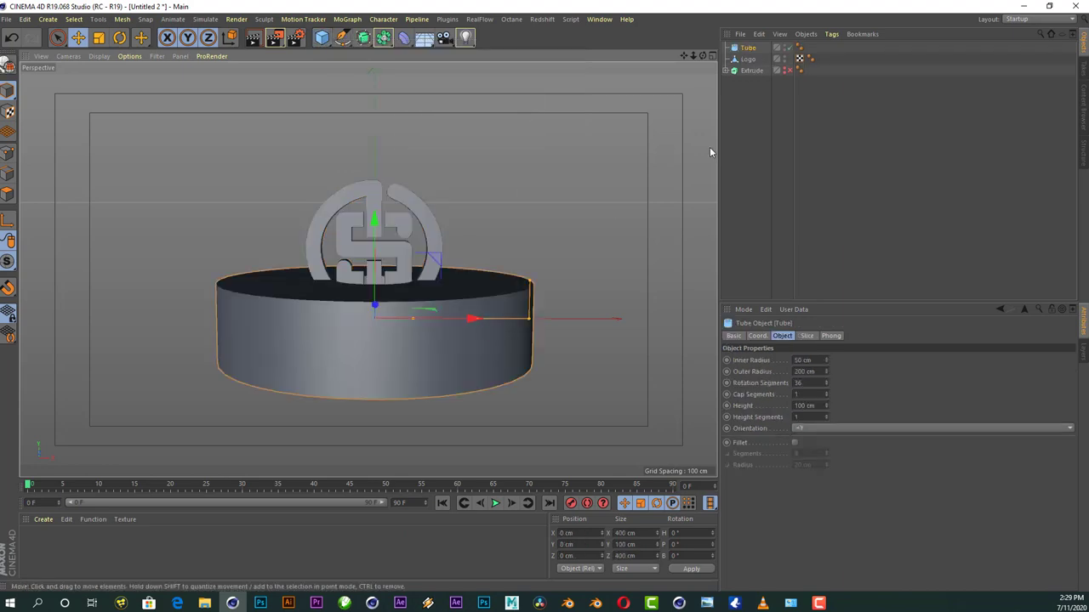
pyautogui.moveTo(703, 56)
pyautogui.mouseDown()
pyautogui.moveTo(407, 311)
pyautogui.moveTo(442, 312)
pyautogui.mouseUp()
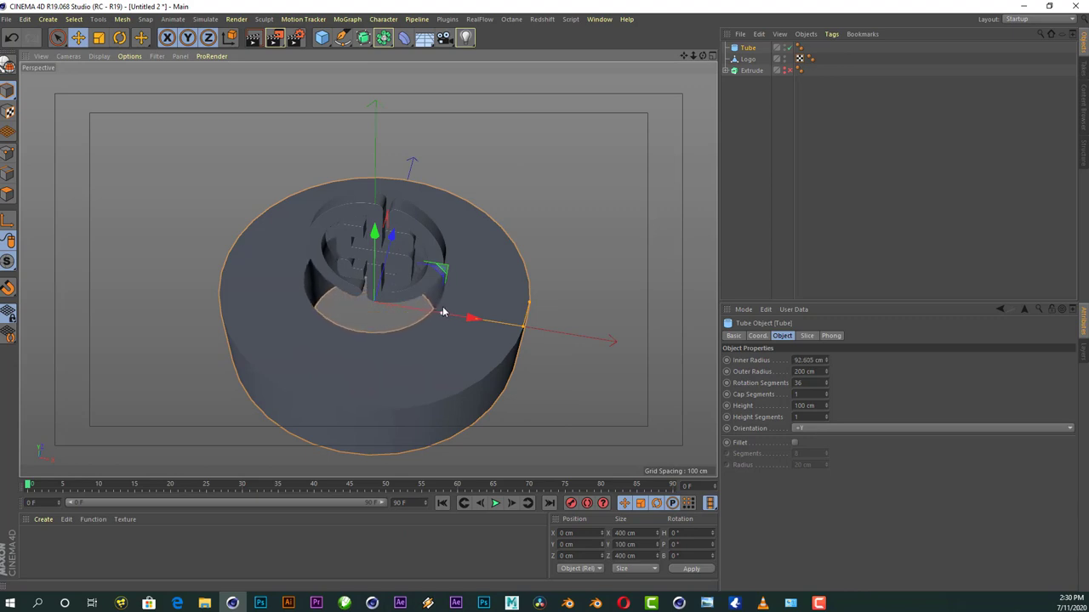
pyautogui.moveTo(524, 324); pyautogui.dragTo(462, 315)
pyautogui.moveTo(702, 56)
pyautogui.mouseDown()
pyautogui.moveTo(367, 269)
pyautogui.moveTo(668, 82)
pyautogui.moveTo(646, 77)
pyautogui.mouseUp()
pyautogui.moveTo(462, 277); pyautogui.dragTo(460, 312)
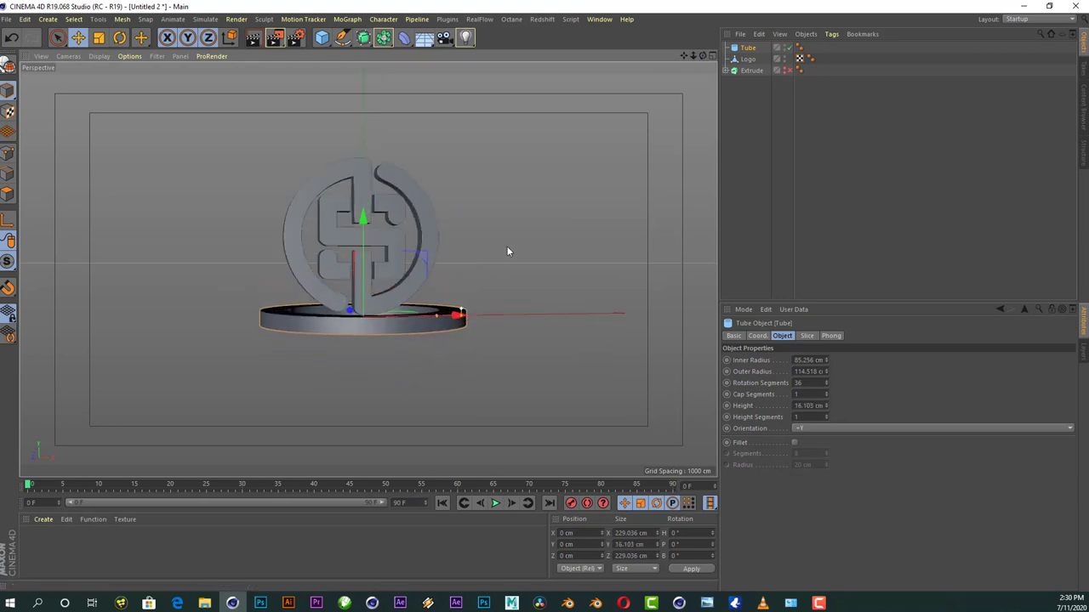
pyautogui.moveTo(702, 57); pyautogui.dragTo(451, 364)
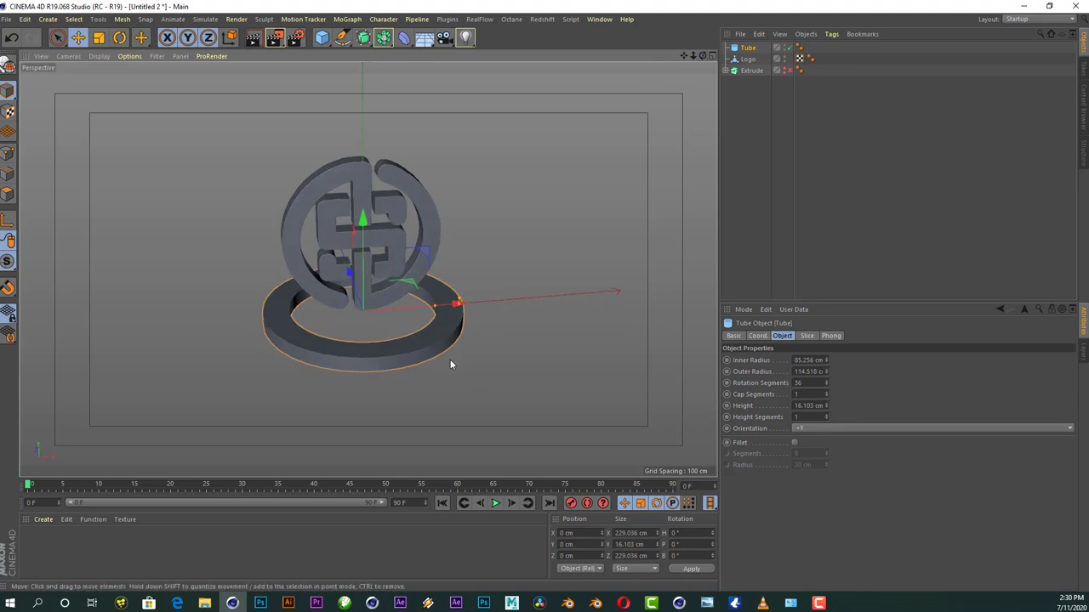
pyautogui.moveTo(701, 55); pyautogui.dragTo(476, 299)
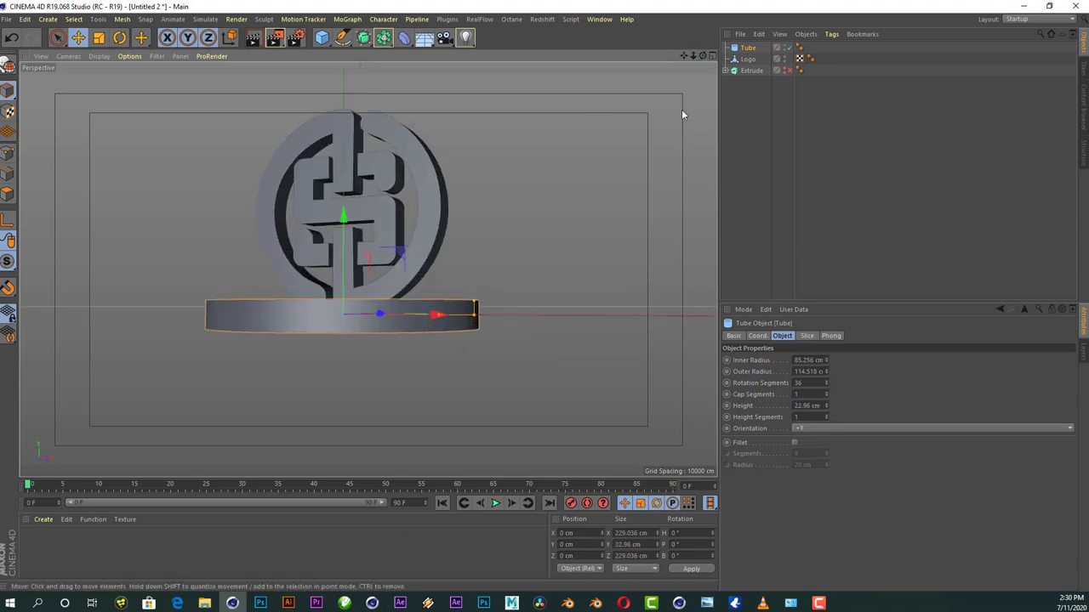
pyautogui.moveTo(703, 56); pyautogui.dragTo(672, 93)
pyautogui.keyDown('alt'); pyautogui.moveTo(367, 269); pyautogui.dragTo(367, 269); pyautogui.keyUp('alt')
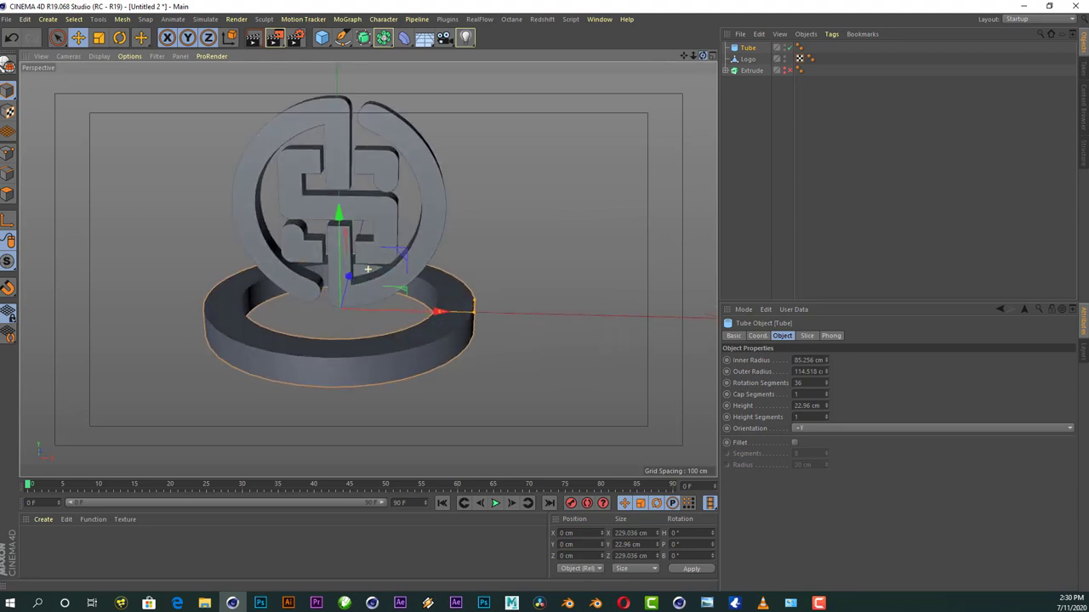
pyautogui.keyDown('alt'); pyautogui.moveTo(422, 354); pyautogui.dragTo(445, 308); pyautogui.keyUp('alt')
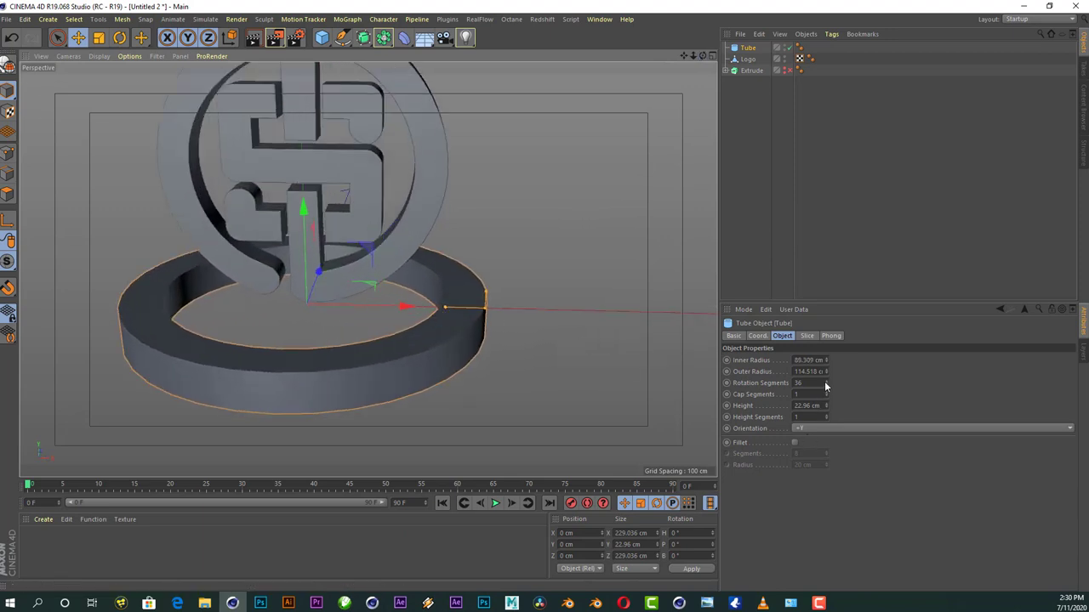
# - Give the tube 74 rotation segments and a 2.48 cm fillet, then duplicate it as Tube.1
pyautogui.moveTo(824, 381); pyautogui.dragTo(824, 390)
pyautogui.click(807, 336)
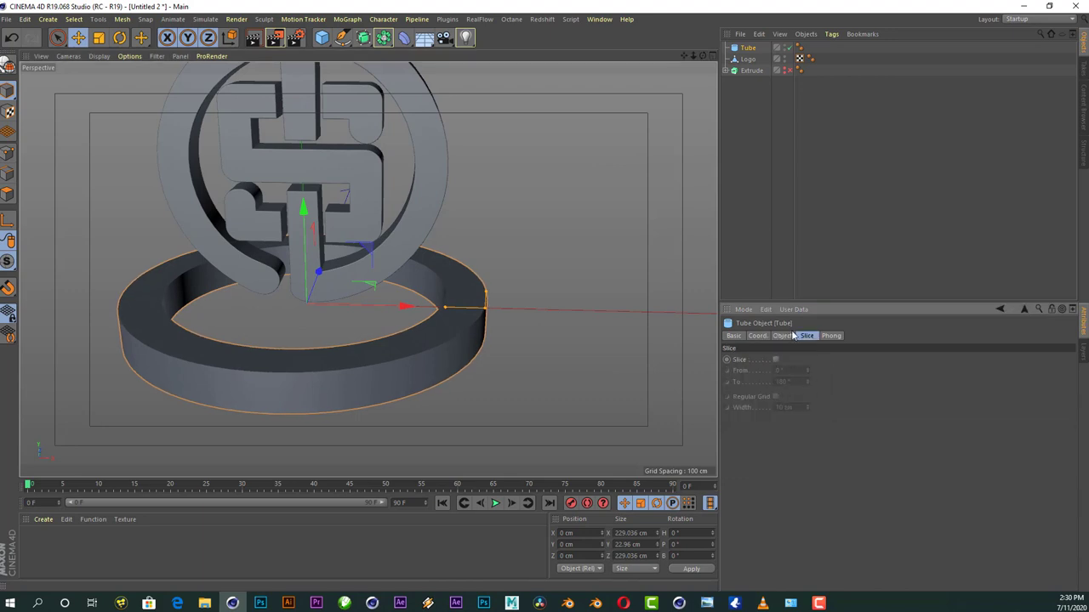
pyautogui.click(780, 336)
pyautogui.click(794, 443)
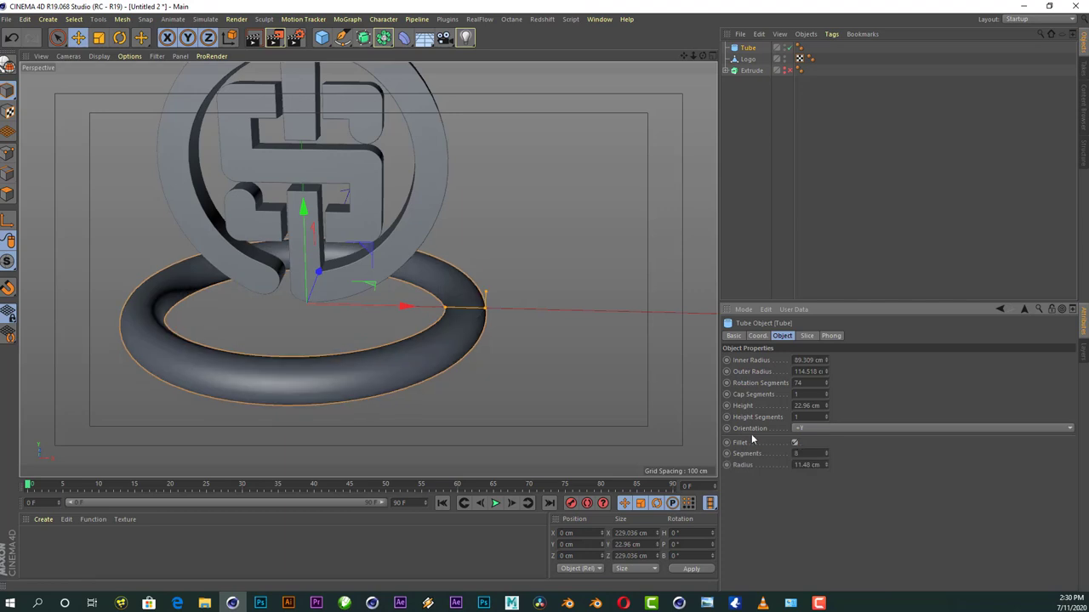
pyautogui.scroll(2, 340, 372)
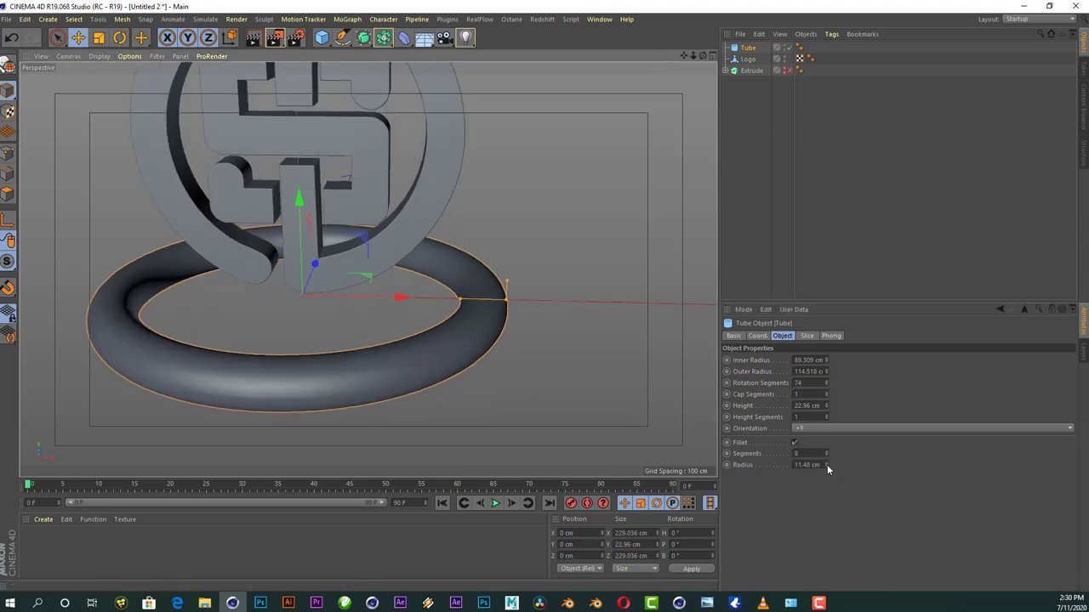
pyautogui.moveTo(826, 465); pyautogui.dragTo(825, 511)
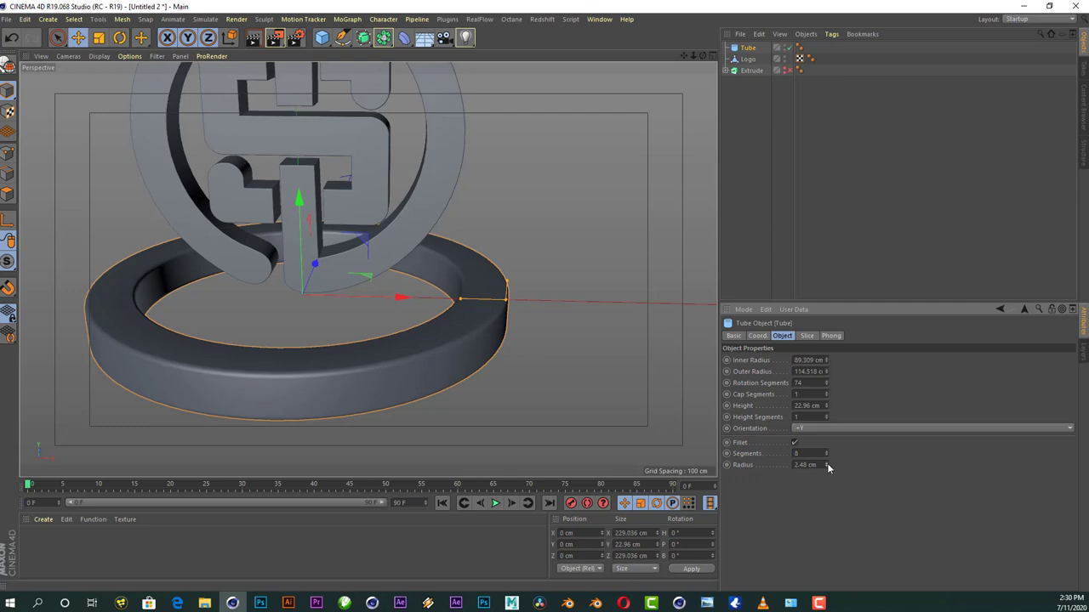
pyautogui.scroll(-2, 508, 304)
pyautogui.moveTo(508, 305)
pyautogui.keyDown('alt'); pyautogui.mouseDown()
pyautogui.moveTo(459, 306)
pyautogui.moveTo(367, 269)
pyautogui.moveTo(367, 281)
pyautogui.mouseUp(); pyautogui.keyUp('alt')
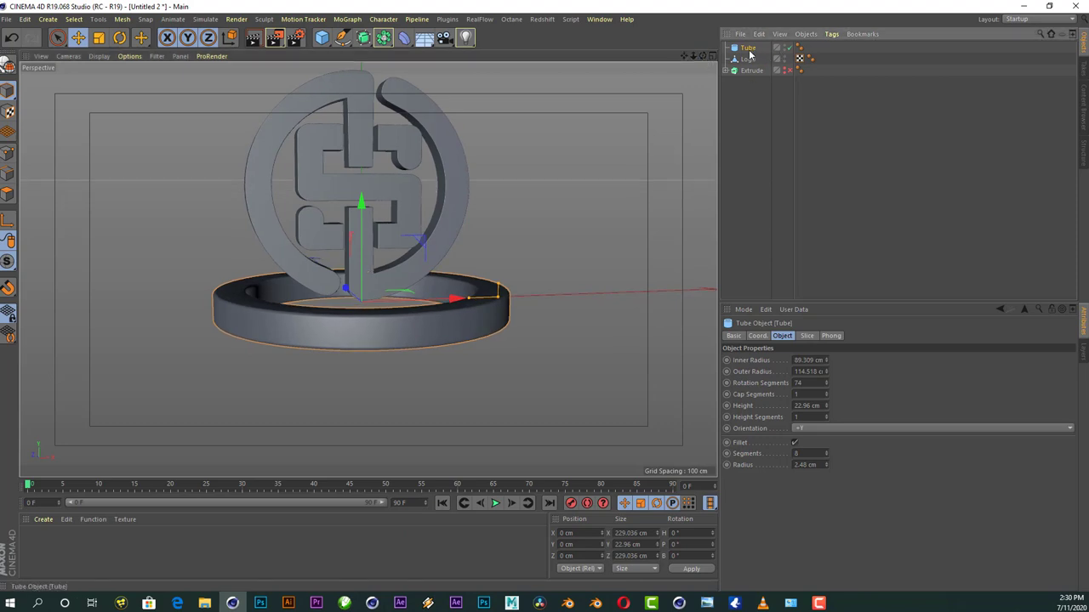
pyautogui.keyDown('ctrl'); pyautogui.moveTo(746, 53); pyautogui.dragTo(750, 60); pyautogui.keyUp('ctrl')
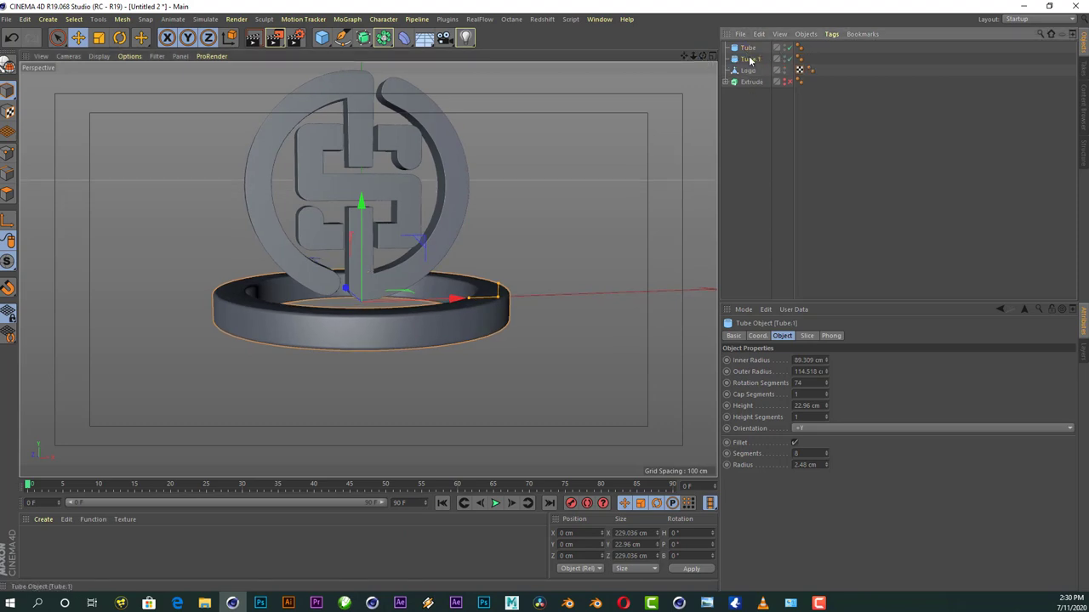
# - Scale Tube.1 up to about 126% and lower its height to 9.884 cm
pyautogui.click(99, 38)
pyautogui.moveTo(345, 292); pyautogui.dragTo(454, 269)
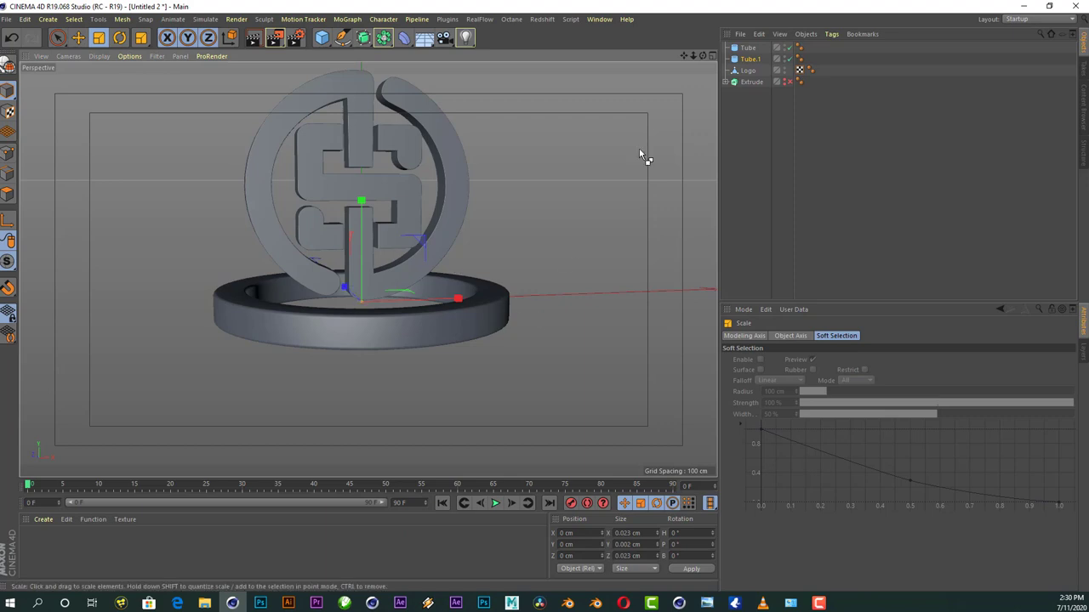
pyautogui.moveTo(550, 194); pyautogui.dragTo(630, 158)
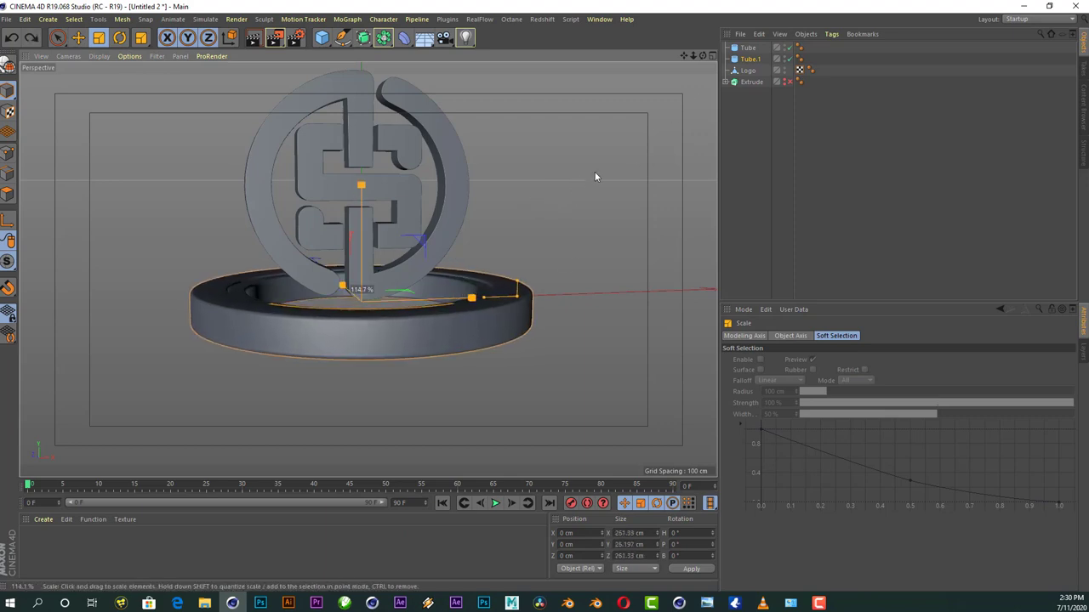
pyautogui.click(749, 60)
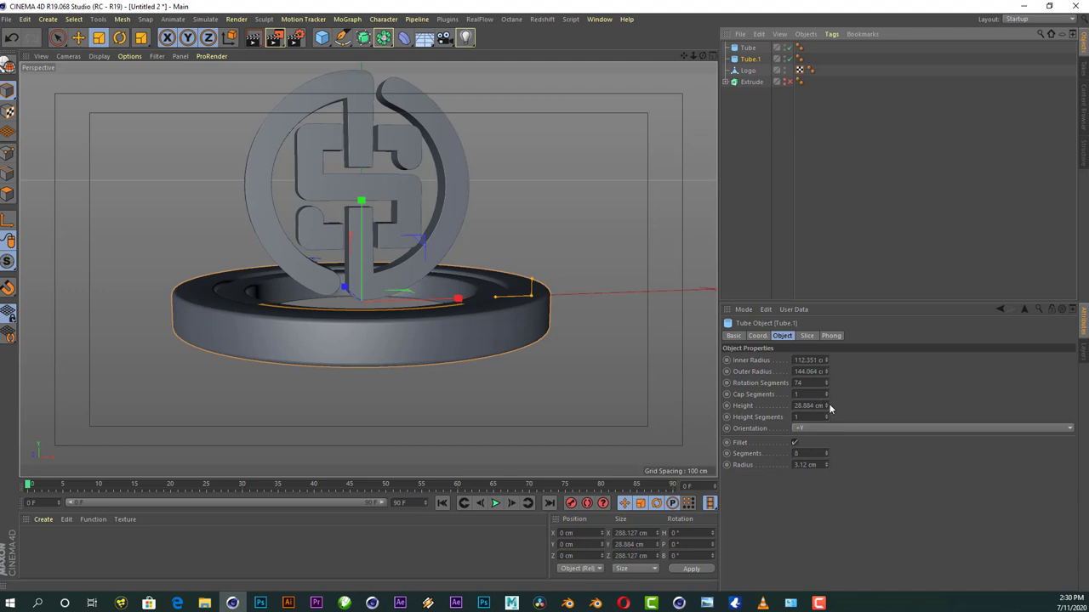
pyautogui.moveTo(825, 406); pyautogui.dragTo(825, 425)
pyautogui.scroll(4, 427, 328)
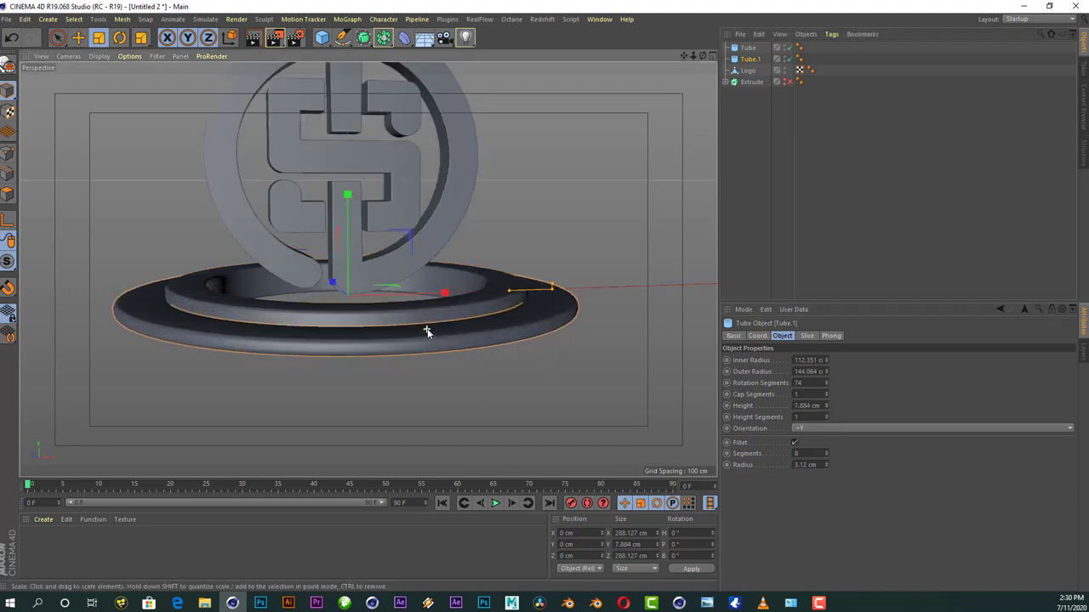
pyautogui.moveTo(703, 55)
pyautogui.mouseDown()
pyautogui.moveTo(506, 145)
pyautogui.moveTo(507, 269)
pyautogui.mouseUp()
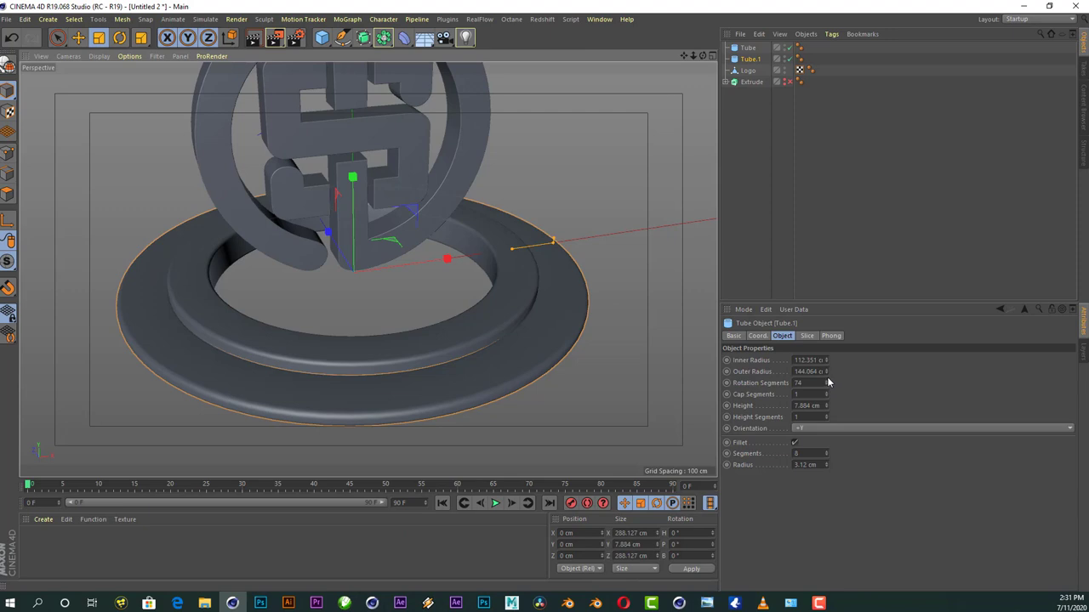
# - Reduce Tube.1's outer radius to 134.064 cm and move the ring down
pyautogui.moveTo(825, 374); pyautogui.dragTo(825, 406)
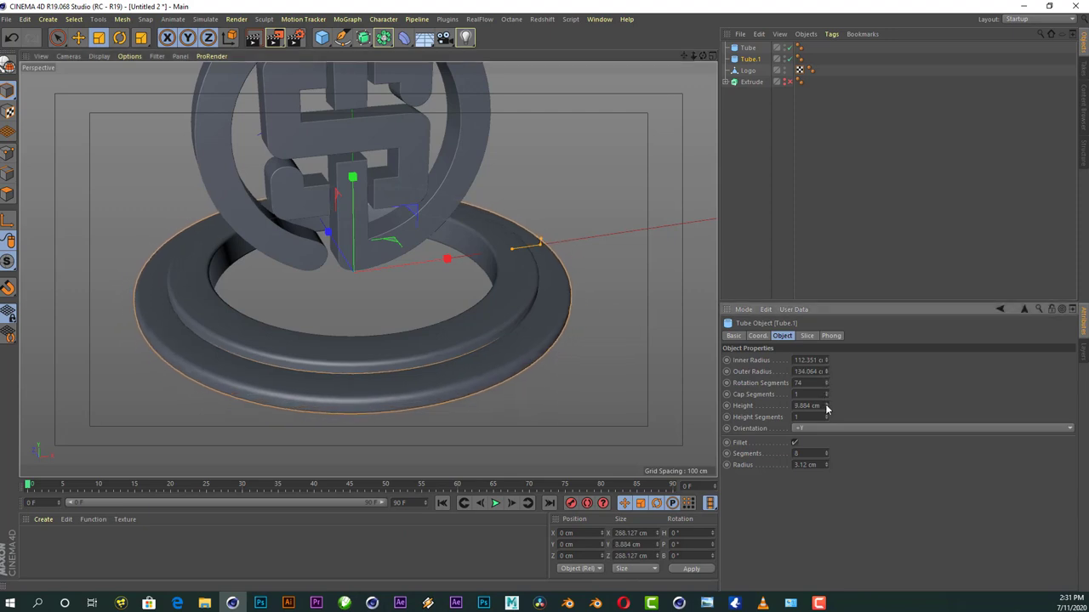
pyautogui.moveTo(713, 57); pyautogui.dragTo(455, 244)
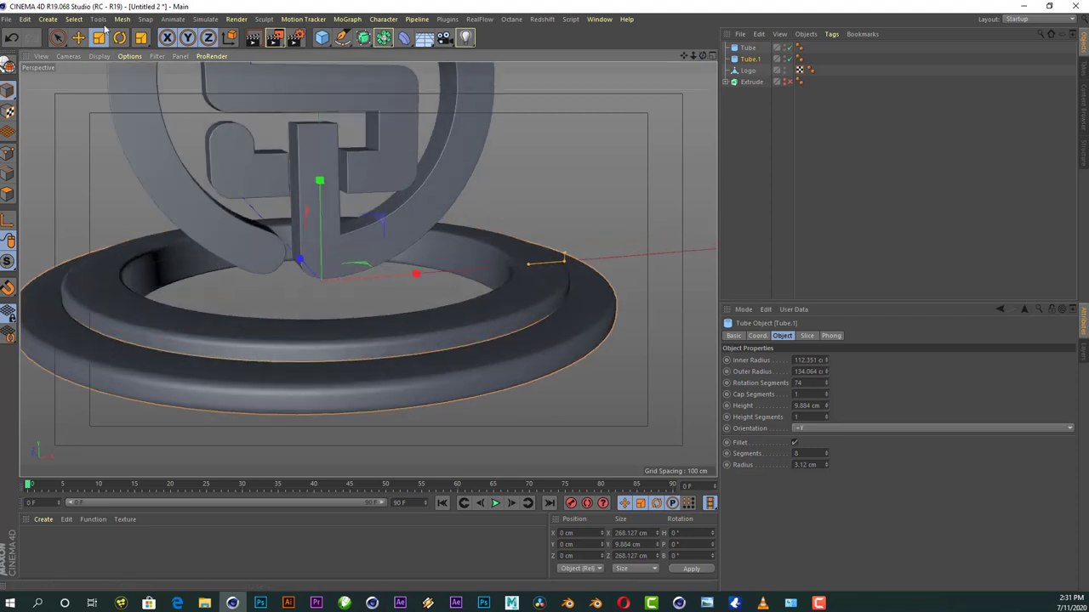
pyautogui.press('e')
pyautogui.moveTo(319, 182); pyautogui.dragTo(339, 202)
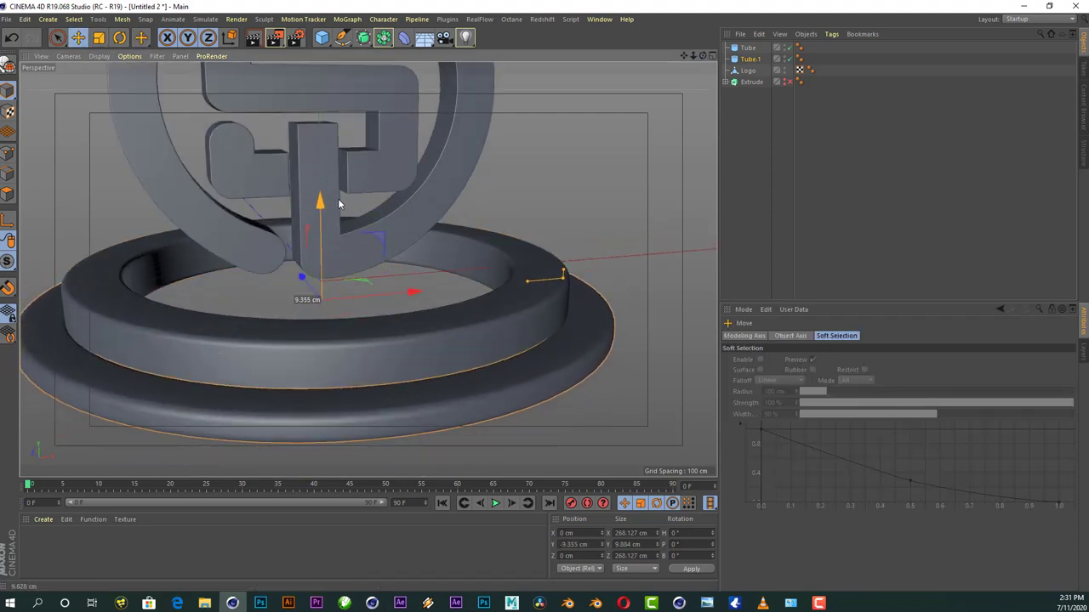
pyautogui.scroll(-3, 368, 204)
pyautogui.scroll(-2, 347, 209)
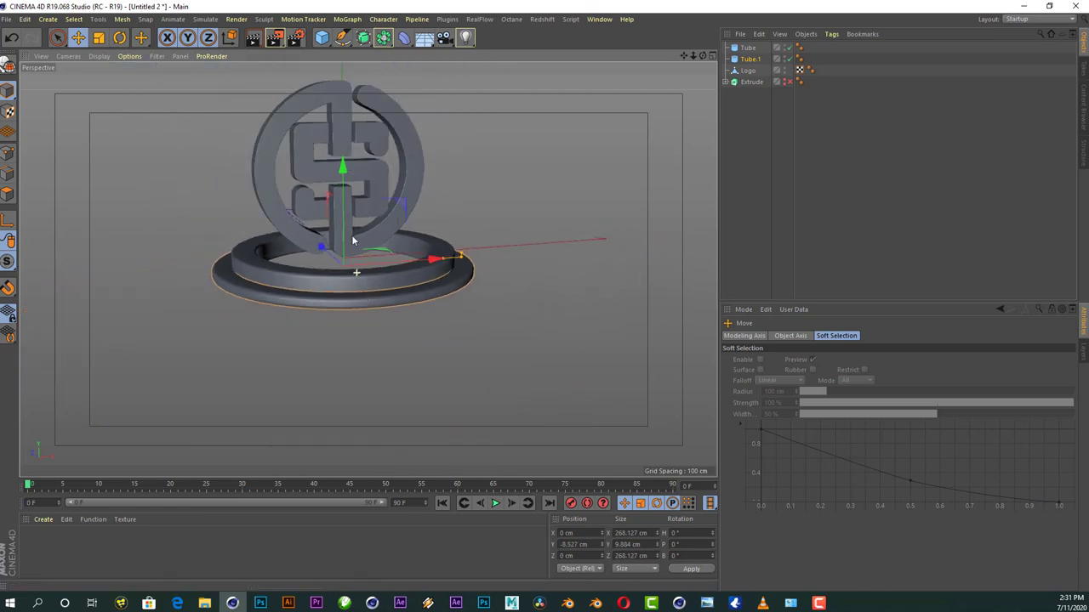
pyautogui.scroll(3, 347, 208)
# - Set Tube.1's fillet radius to 2.12 cm and duplicate it as Tube.2
pyautogui.click(750, 60)
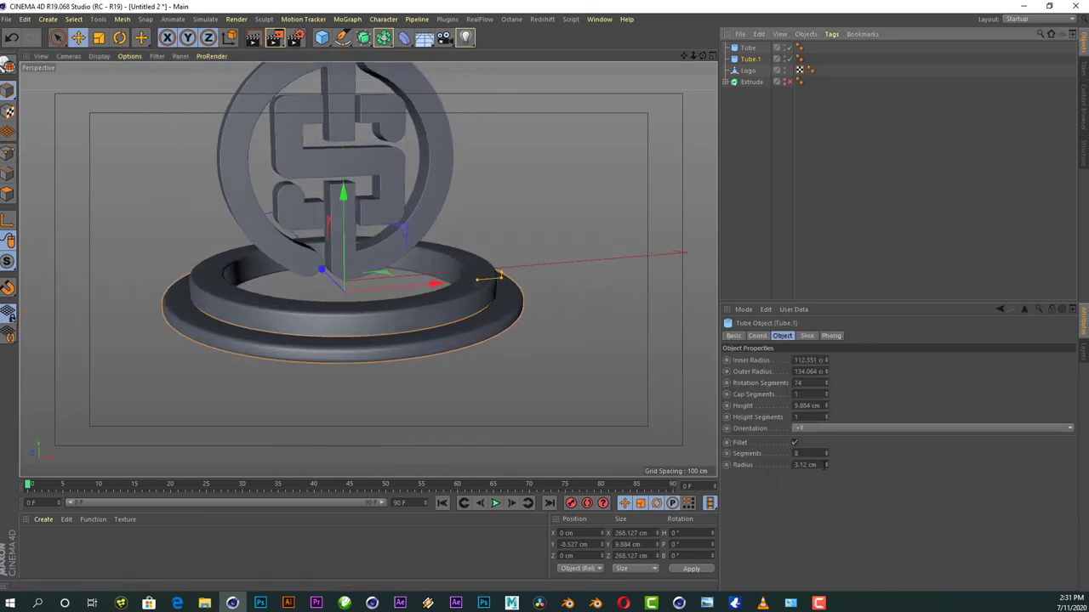
pyautogui.moveTo(825, 465); pyautogui.dragTo(827, 464)
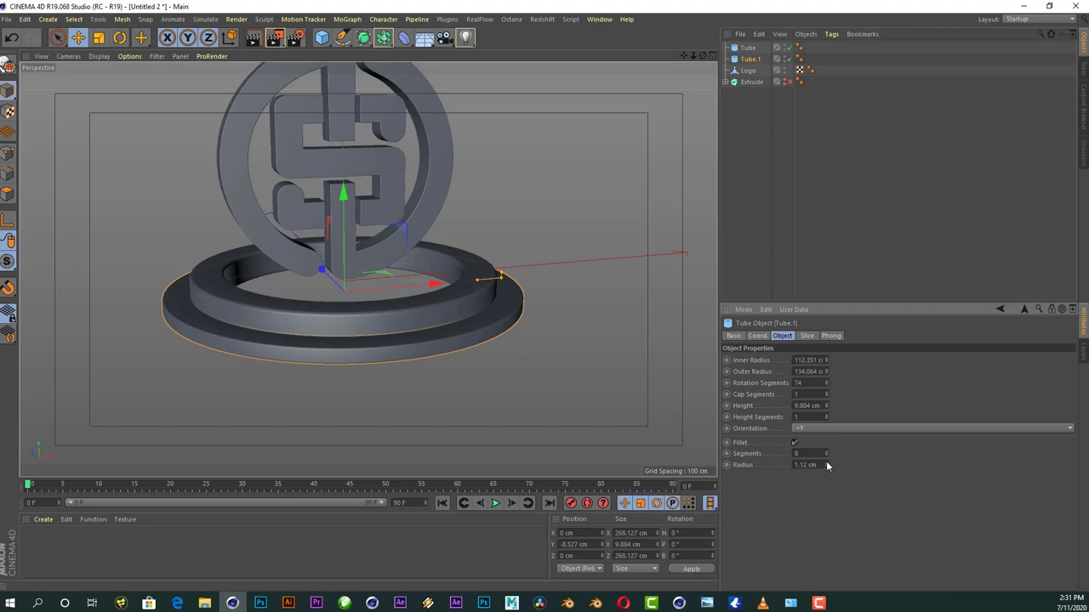
pyautogui.click(825, 464)
pyautogui.moveTo(499, 433)
pyautogui.keyDown('alt'); pyautogui.mouseDown()
pyautogui.moveTo(502, 286)
pyautogui.moveTo(367, 270)
pyautogui.moveTo(352, 248)
pyautogui.moveTo(443, 255)
pyautogui.mouseUp(); pyautogui.keyUp('alt')
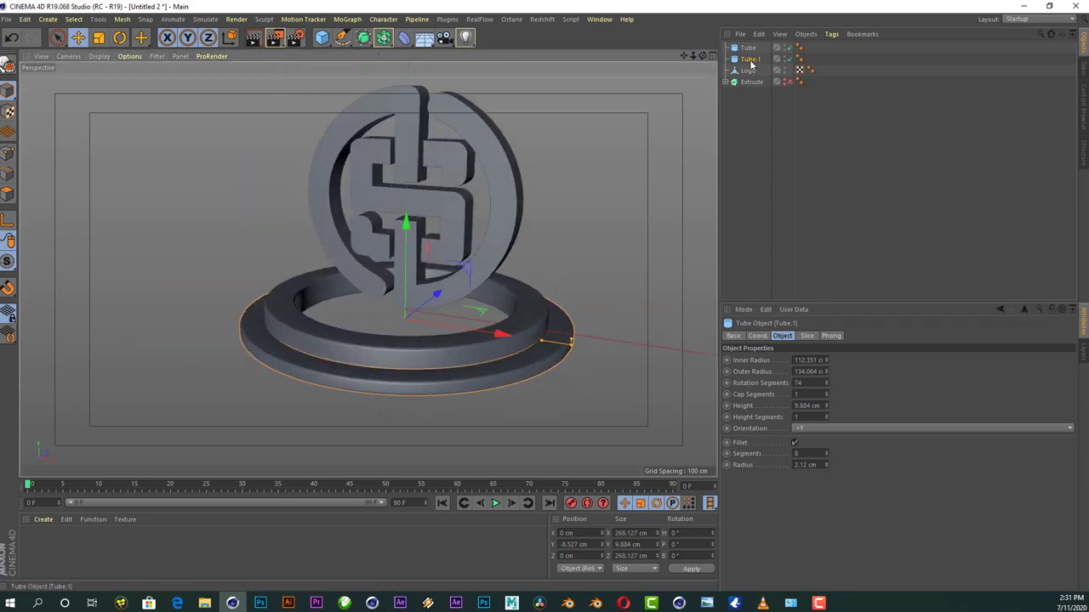
pyautogui.keyDown('ctrl'); pyautogui.moveTo(750, 63); pyautogui.dragTo(750, 72); pyautogui.keyUp('ctrl')
# - Scale Tube.2 down to about 192 cm across and adjust its height
pyautogui.click(99, 38)
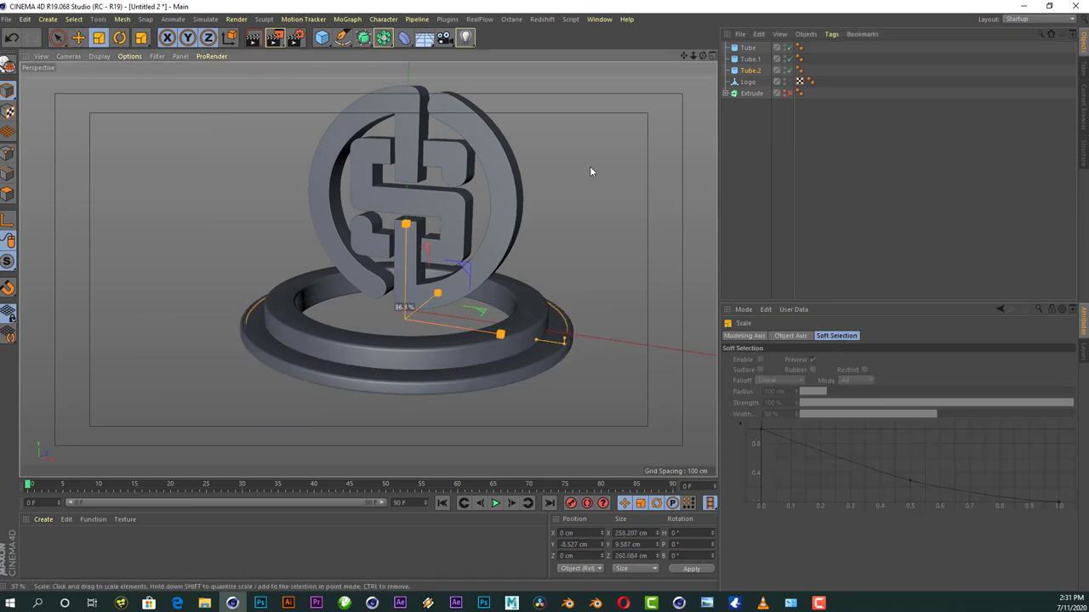
pyautogui.moveTo(590, 170)
pyautogui.mouseDown()
pyautogui.moveTo(499, 214)
pyautogui.moveTo(511, 219)
pyautogui.moveTo(412, 249)
pyautogui.mouseUp()
pyautogui.scroll(3, 413, 249)
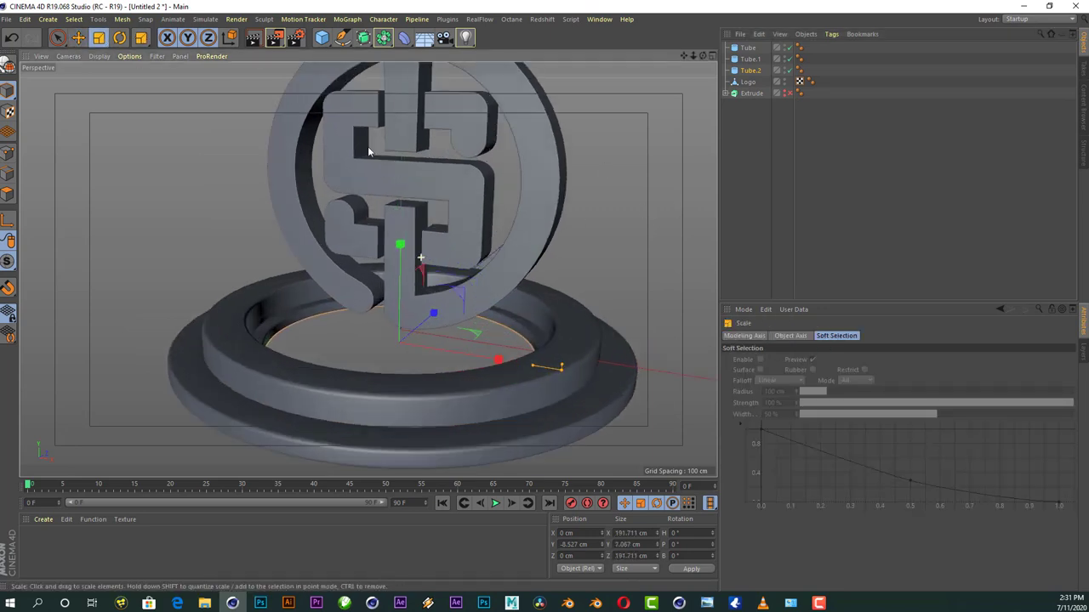
pyautogui.click(78, 37)
pyautogui.click(749, 71)
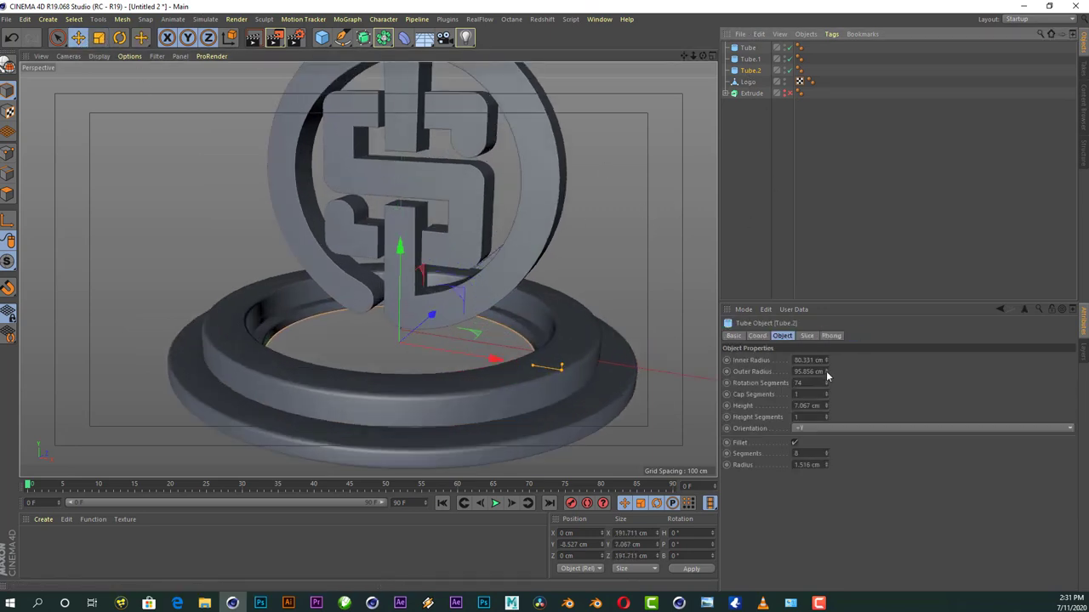
pyautogui.scroll(6, 825, 403)
pyautogui.scroll(2, 510, 341)
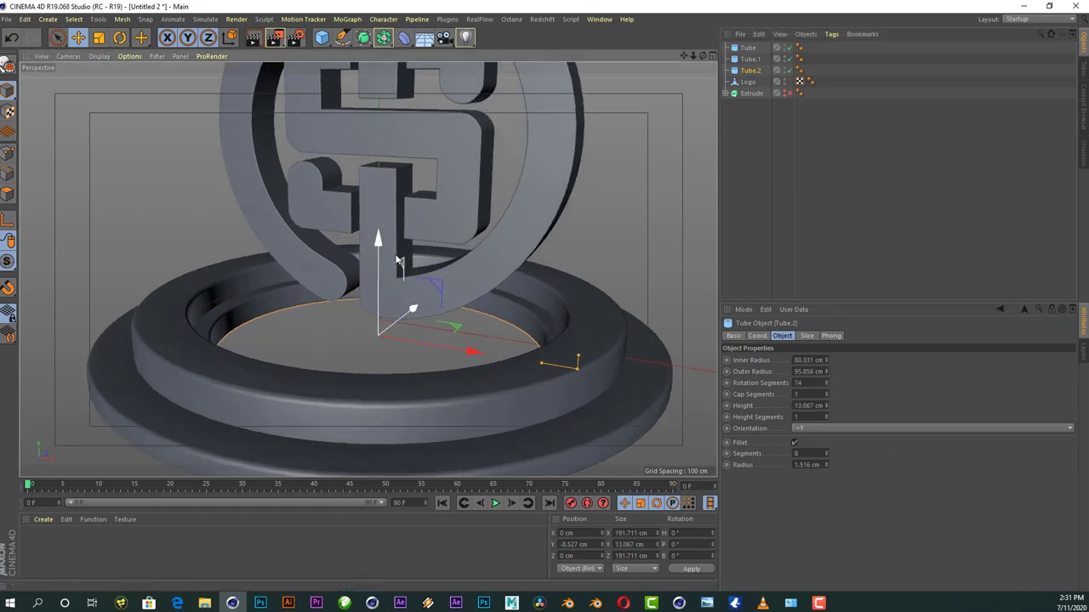
pyautogui.moveTo(380, 257)
pyautogui.mouseDown()
pyautogui.moveTo(380, 238)
pyautogui.moveTo(380, 255)
pyautogui.mouseUp()
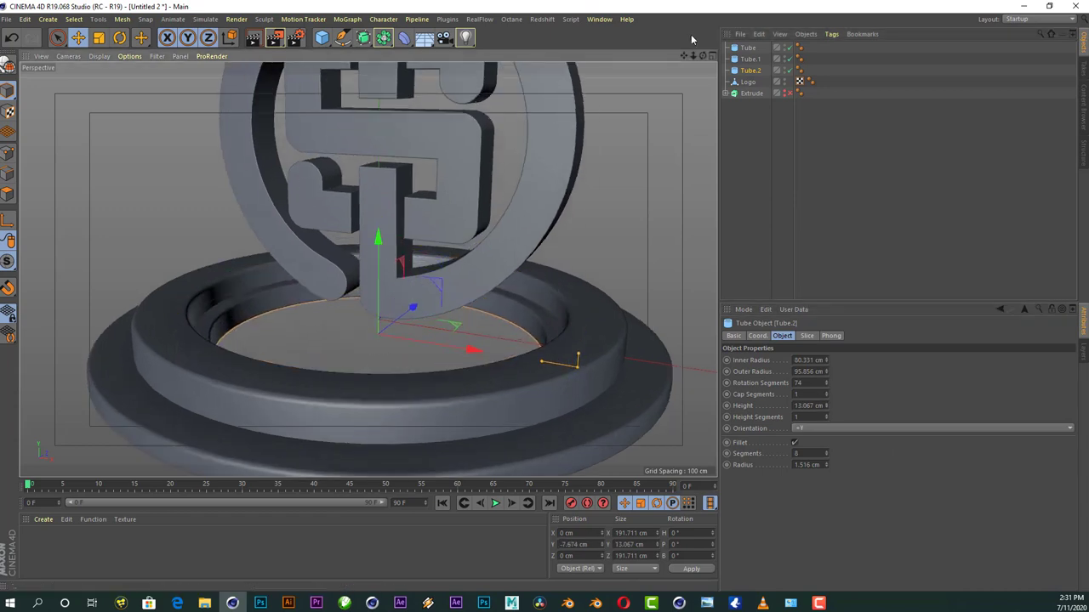
# - Flatten Tube.2 to about 8.451 cm high using the four-view layout
pyautogui.click(712, 56)
pyautogui.scroll(3, 200, 370)
pyautogui.scroll(2, 212, 362)
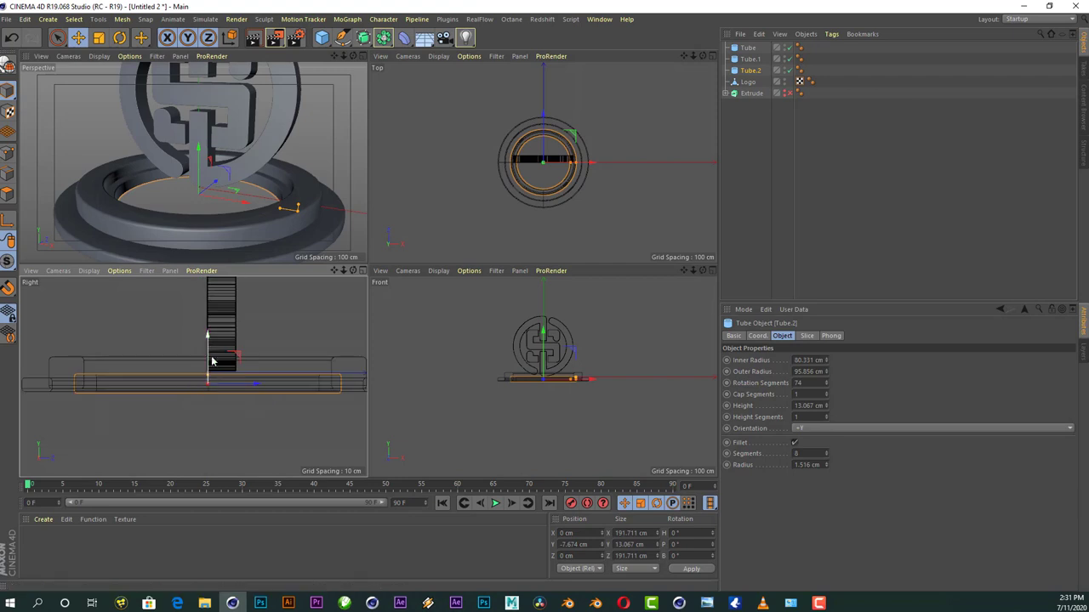
pyautogui.moveTo(210, 356)
pyautogui.mouseDown()
pyautogui.moveTo(207, 377)
pyautogui.moveTo(211, 367)
pyautogui.mouseUp()
pyautogui.click(362, 56)
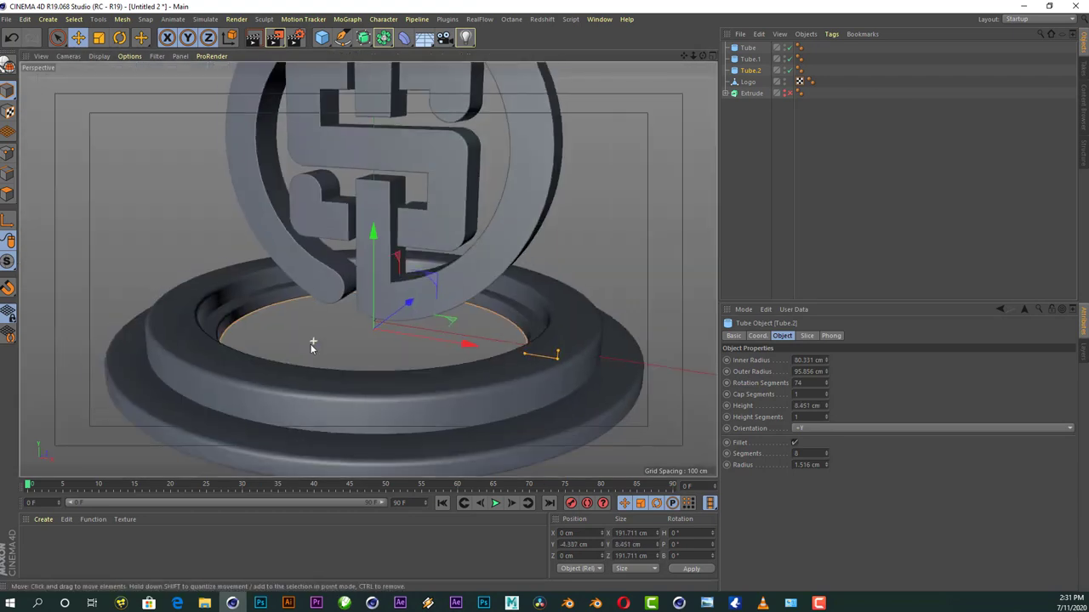
# - Add a 400 × 400 cm Plane as a floor beneath the pedestal
pyautogui.moveTo(702, 55); pyautogui.dragTo(671, 60)
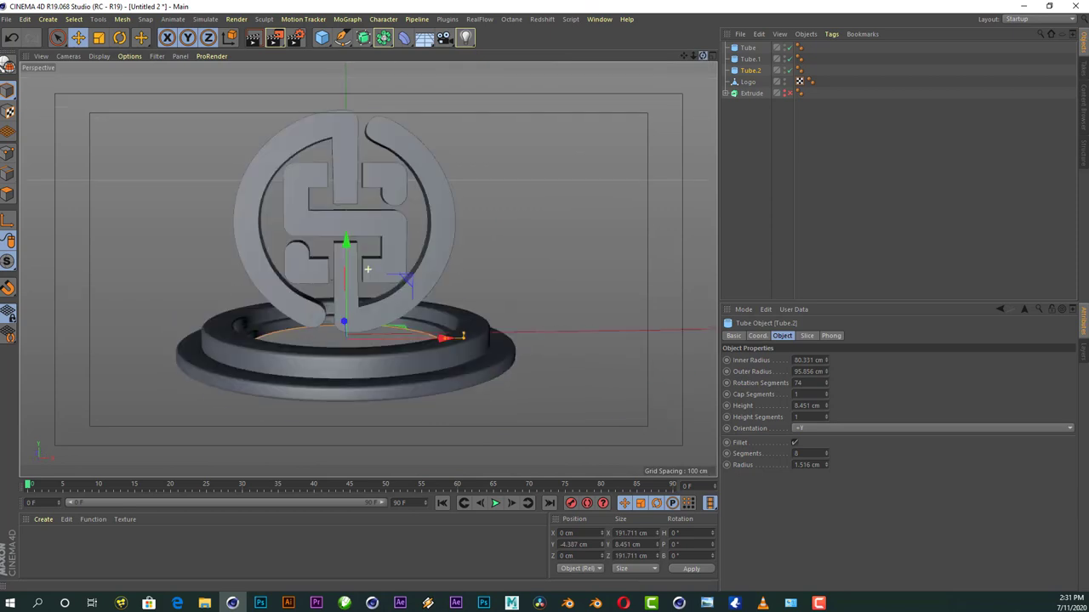
pyautogui.keyDown('alt'); pyautogui.moveTo(367, 270); pyautogui.dragTo(374, 255); pyautogui.keyUp('alt')
pyautogui.scroll(-3, 374, 255)
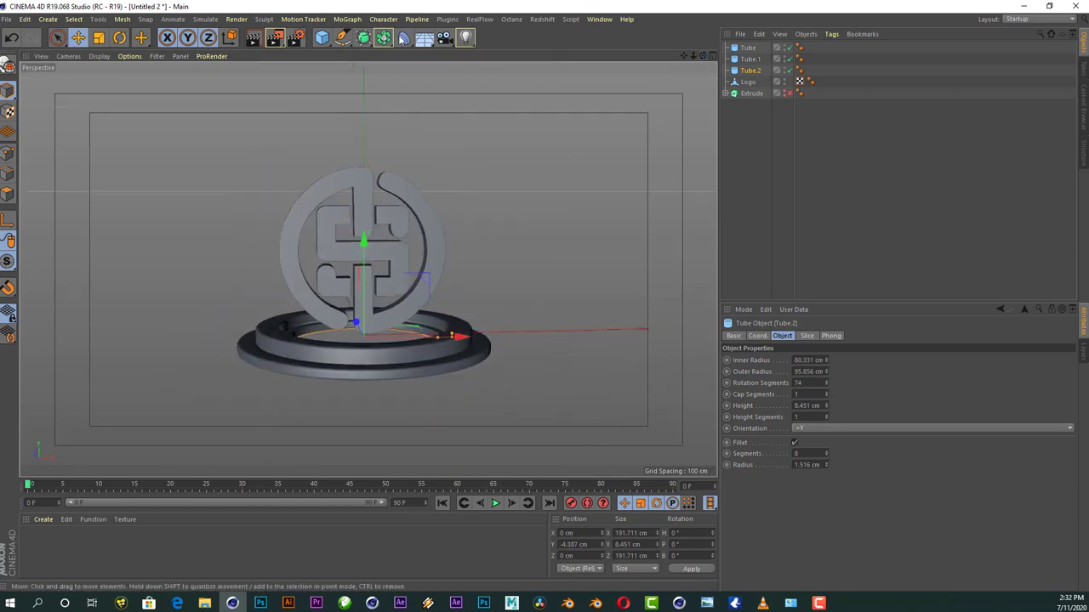
pyautogui.moveTo(328, 41); pyautogui.dragTo(420, 72)
pyautogui.moveTo(700, 56); pyautogui.dragTo(731, 59)
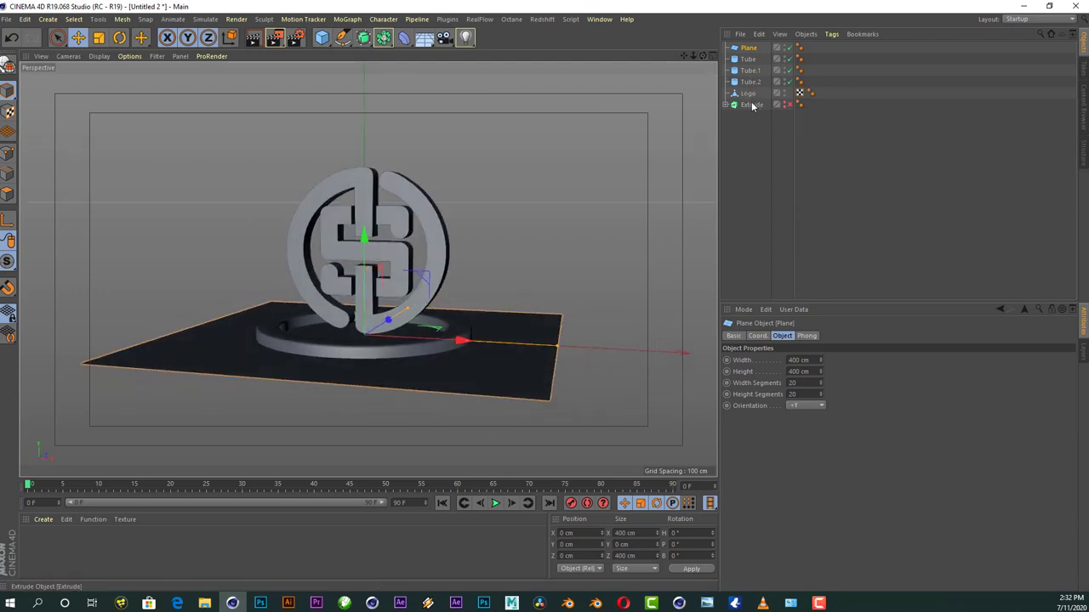
# - Select Tube, Tube.1, Tube.2 and Logo and raise them above the plane
pyautogui.click(747, 59)
pyautogui.keyDown('shift'); pyautogui.click(747, 92); pyautogui.keyUp('shift')
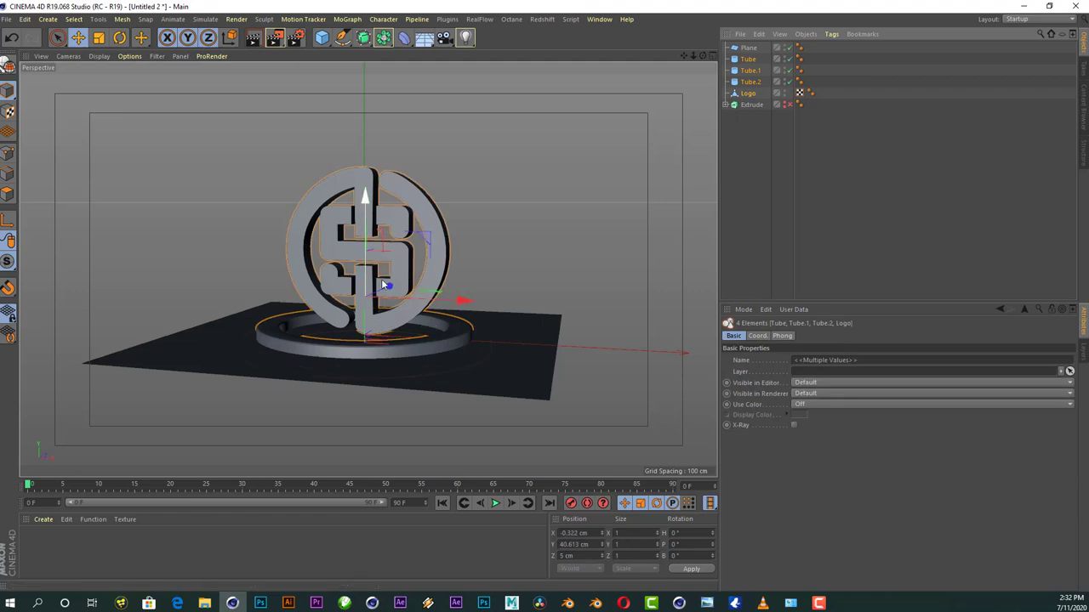
pyautogui.press('o')
pyautogui.moveTo(360, 214); pyautogui.dragTo(365, 193)
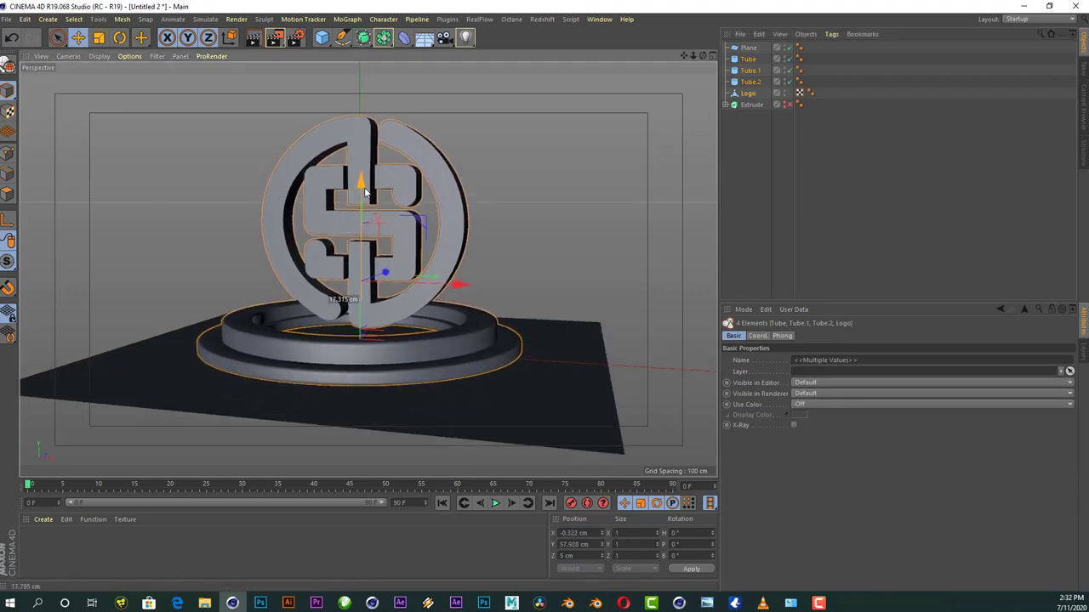
pyautogui.moveTo(365, 192); pyautogui.dragTo(364, 198)
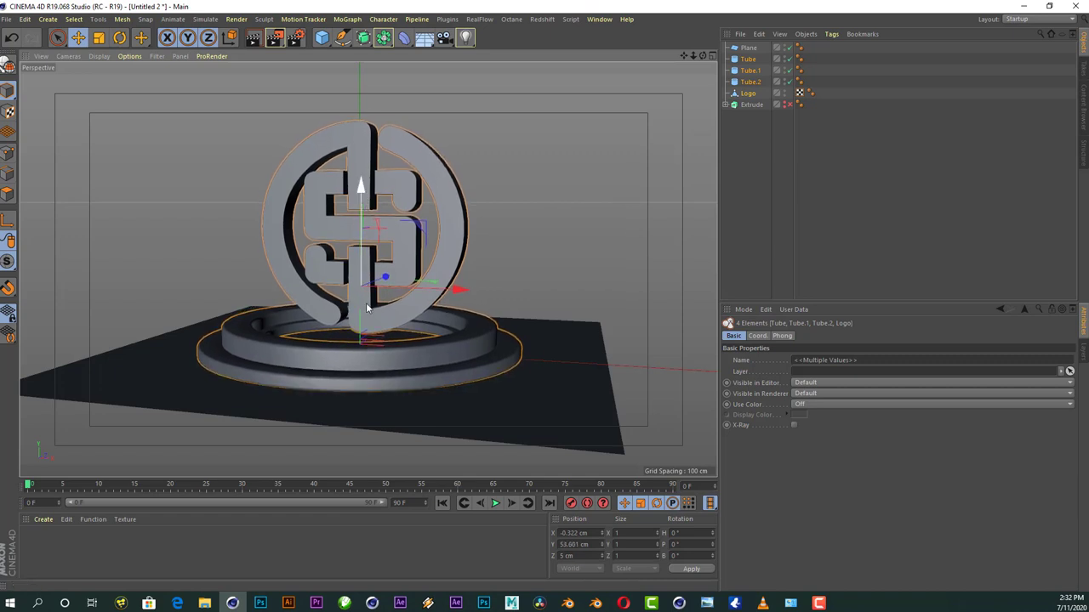
pyautogui.scroll(-5, 367, 308)
# - Stretch the Plane to about 730.575 × 1804.103 cm and add a Bend deformer
pyautogui.moveTo(702, 55); pyautogui.dragTo(557, 348)
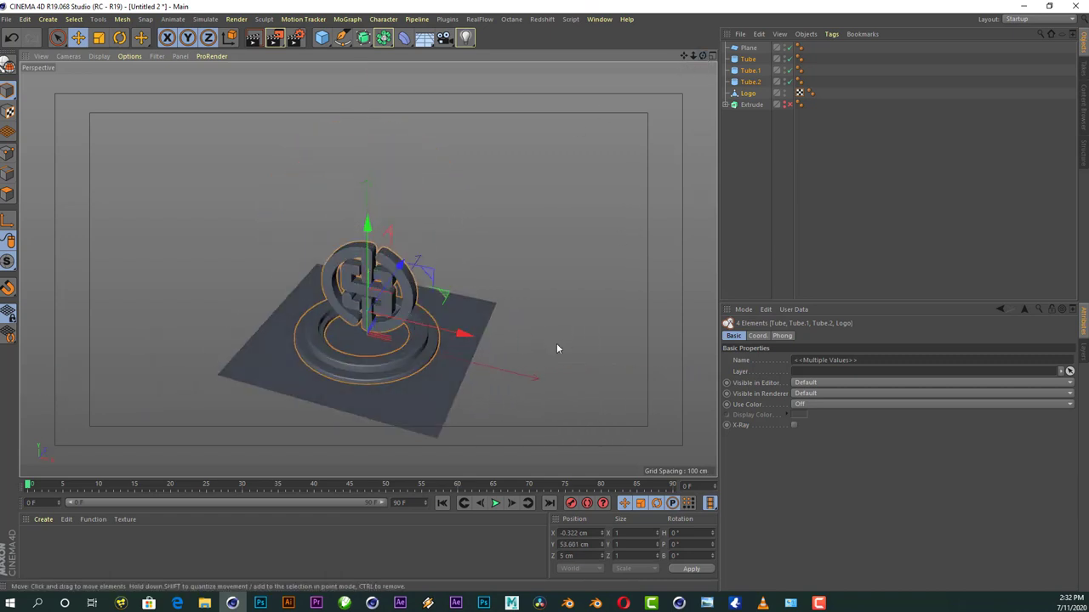
pyautogui.click(463, 316)
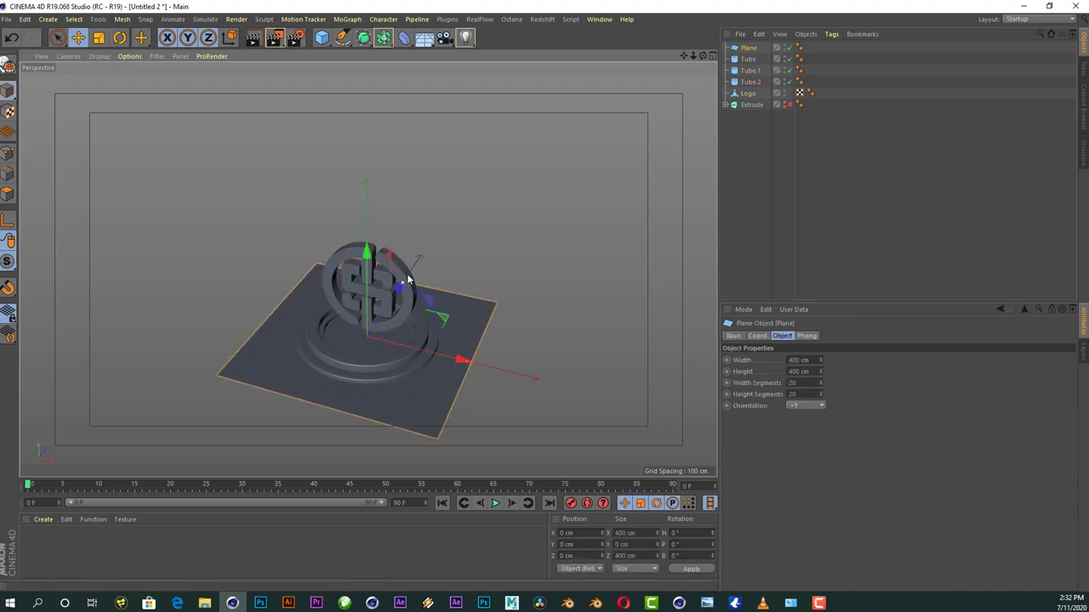
pyautogui.moveTo(409, 279); pyautogui.dragTo(497, 159)
pyautogui.moveTo(472, 362); pyautogui.dragTo(569, 383)
pyautogui.hotkey('ctrl', 'z')
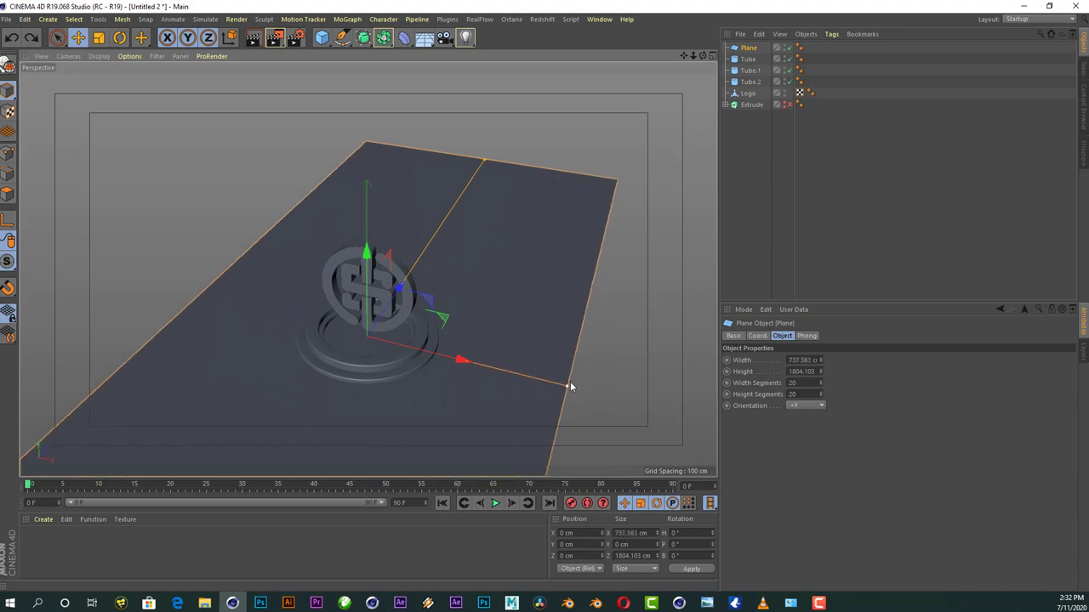
pyautogui.moveTo(703, 55); pyautogui.dragTo(449, 207)
pyautogui.scroll(5, 406, 335)
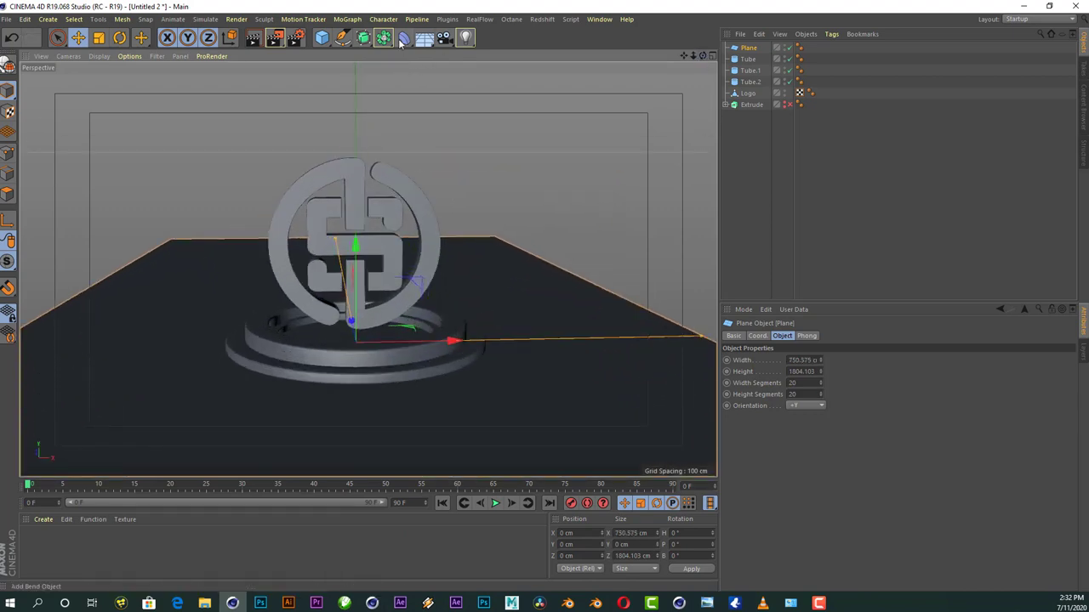
pyautogui.click(403, 39)
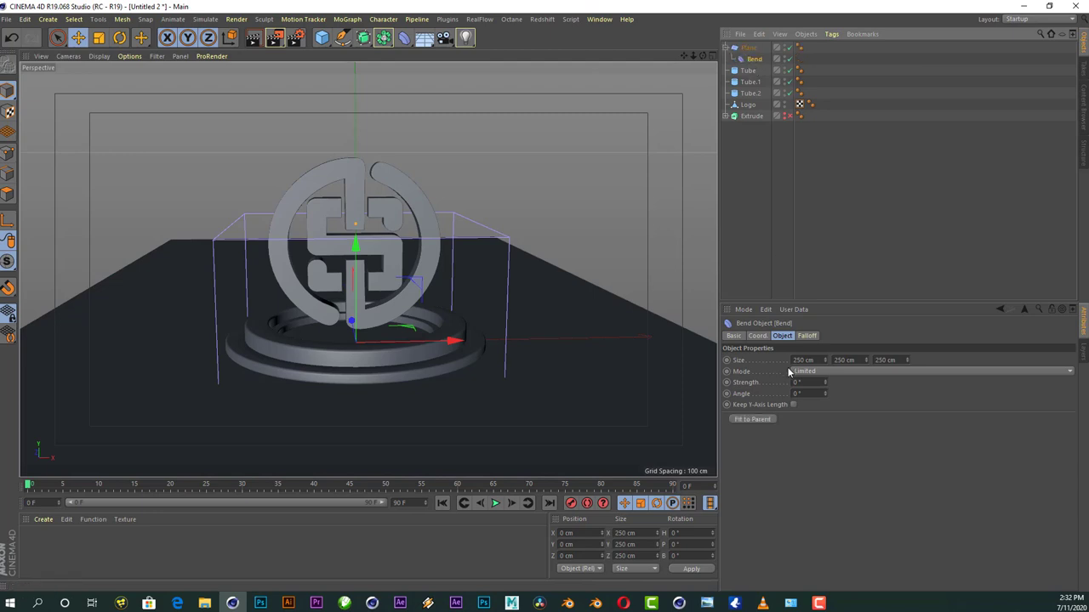
# - Put the Bend deformer inside the Plane and experiment with its rotation and fit
pyautogui.moveTo(825, 382); pyautogui.dragTo(825, 366)
pyautogui.press('r')
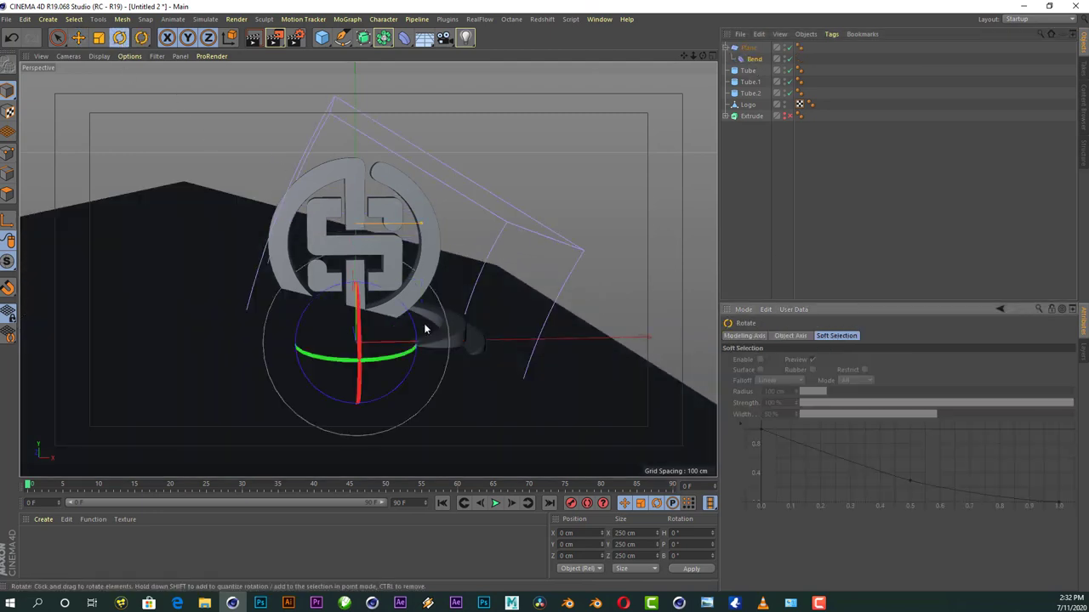
pyautogui.moveTo(412, 353)
pyautogui.mouseDown()
pyautogui.moveTo(369, 354)
pyautogui.moveTo(365, 340)
pyautogui.moveTo(352, 348)
pyautogui.moveTo(405, 330)
pyautogui.mouseUp()
pyautogui.hotkey('ctrl', 'z')
pyautogui.click(753, 60)
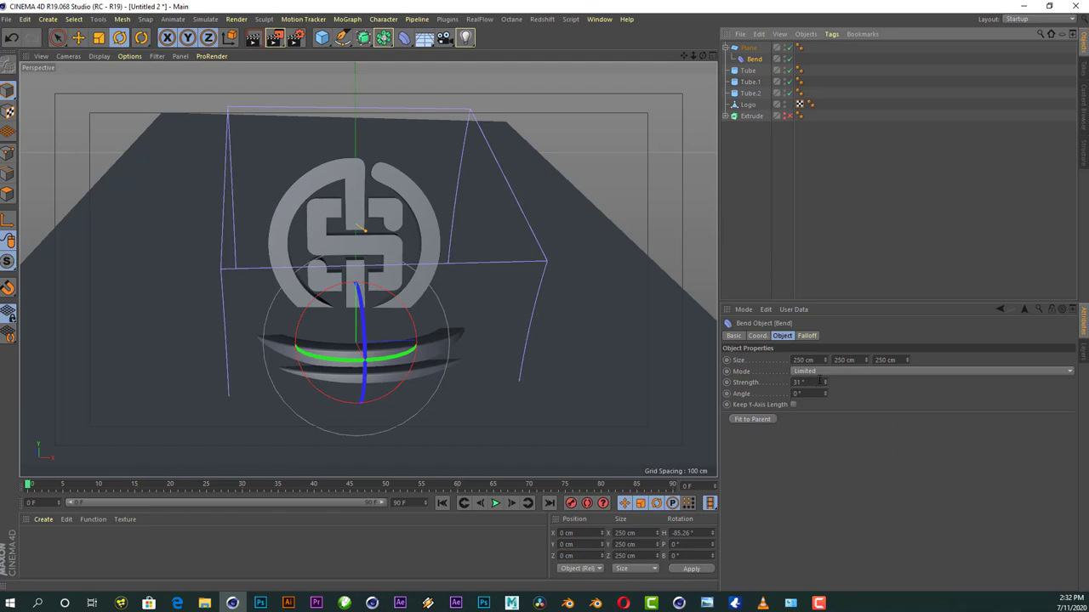
pyautogui.click(757, 336)
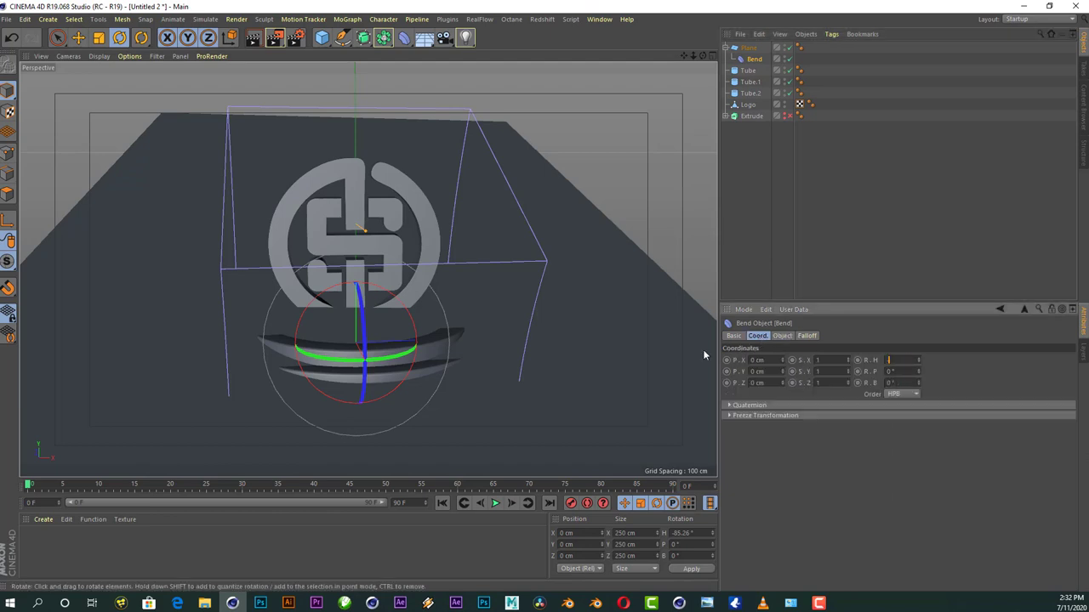
pyautogui.write('-90')
pyautogui.press('Return')
pyautogui.moveTo(685, 337); pyautogui.dragTo(496, 301)
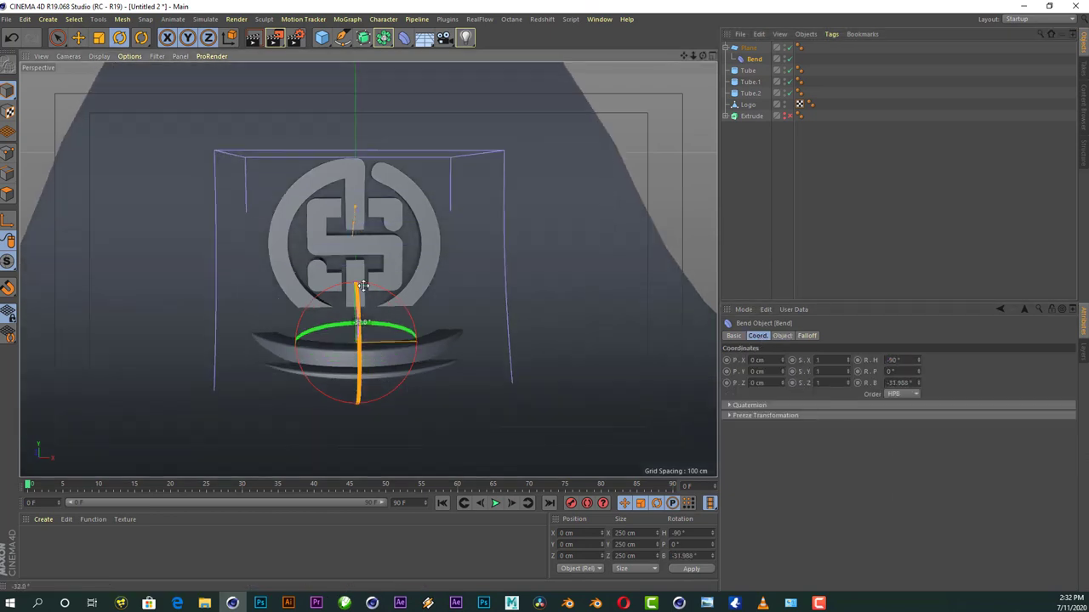
pyautogui.keyDown('alt'); pyautogui.moveTo(635, 76); pyautogui.dragTo(828, 368); pyautogui.keyUp('alt')
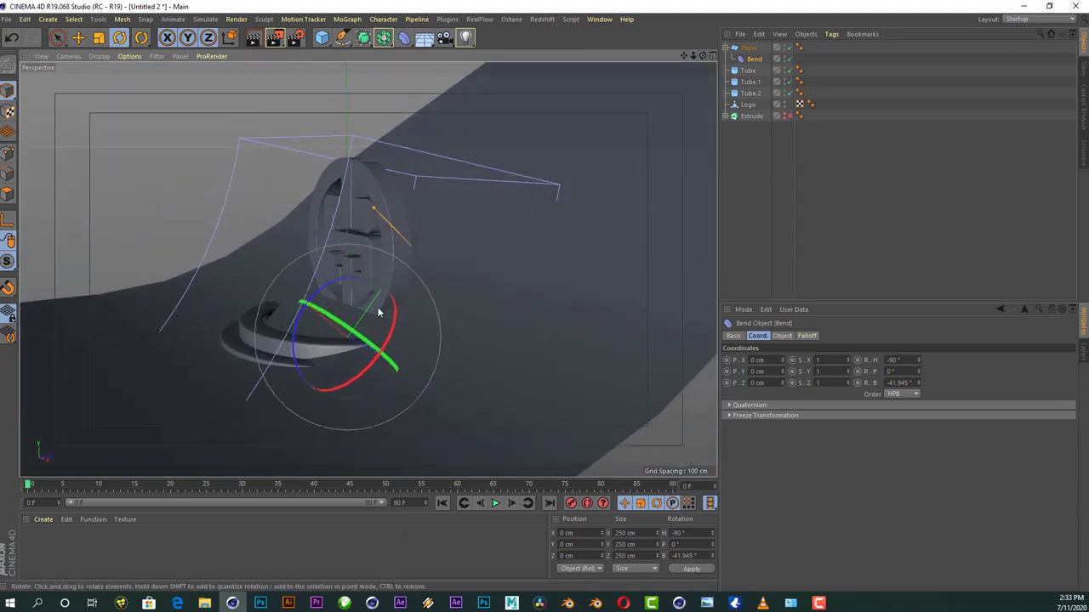
pyautogui.click(765, 419)
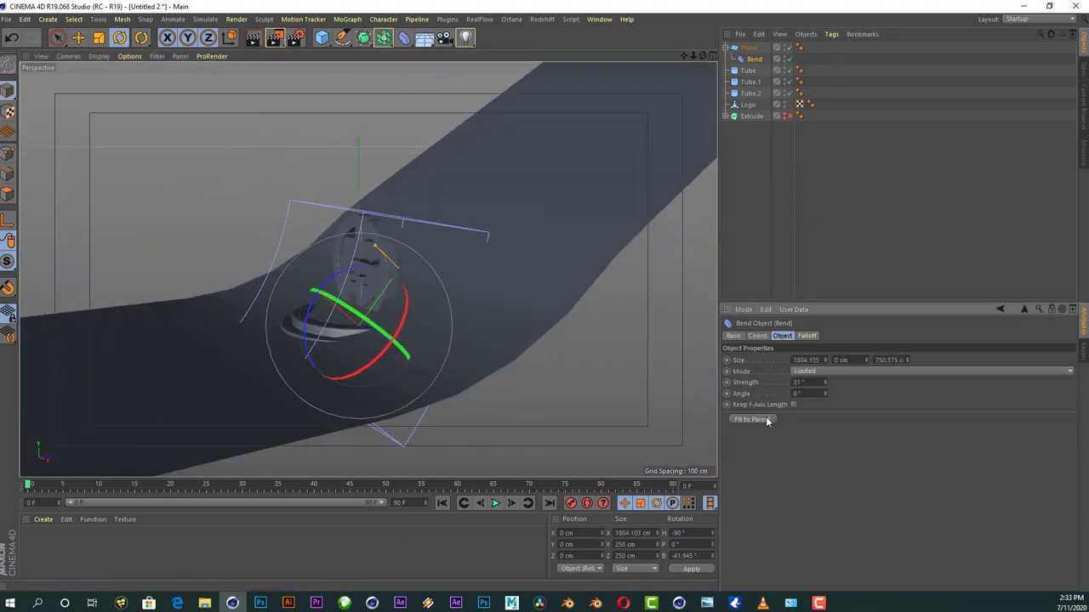
pyautogui.hotkey('ctrl', 'z')
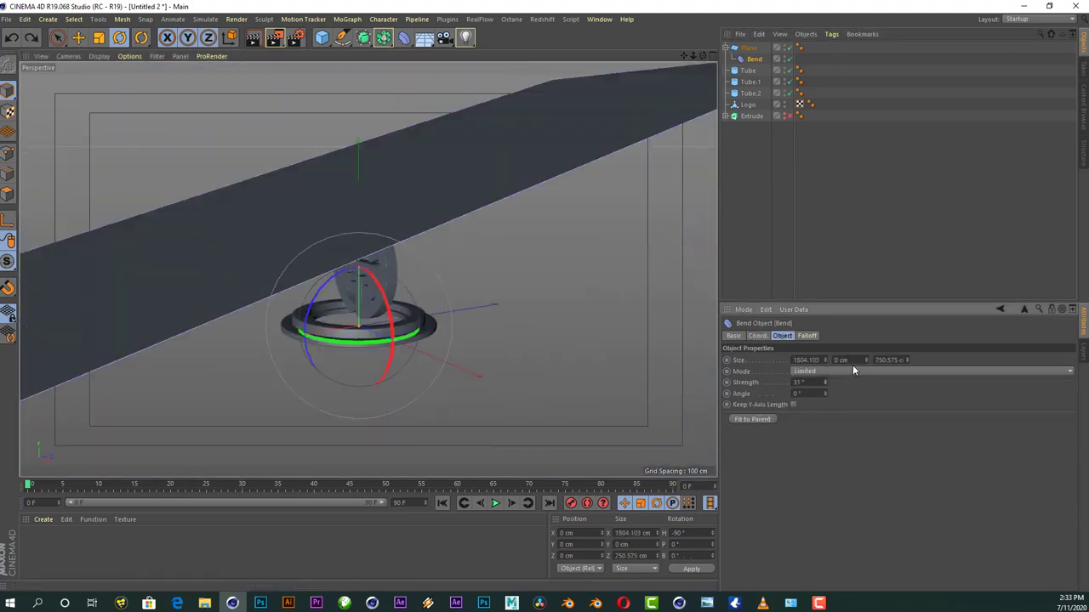
pyautogui.hotkey('ctrl', 'z')
# - Rotate the Bend deformer -90° on its bank axis and fit it to the Plane
pyautogui.moveTo(366, 280); pyautogui.dragTo(332, 294)
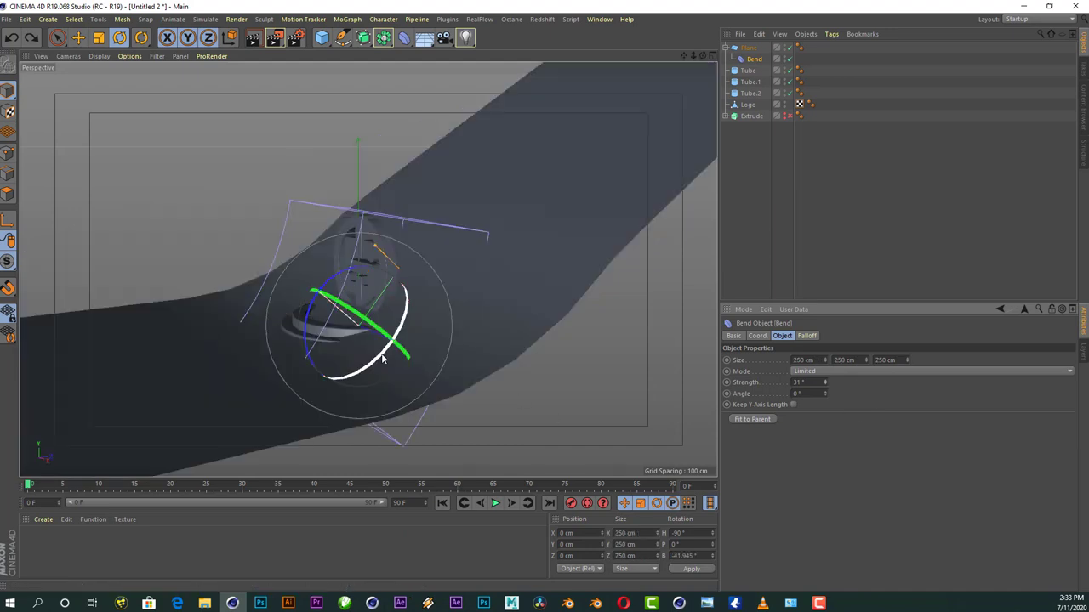
pyautogui.click(757, 335)
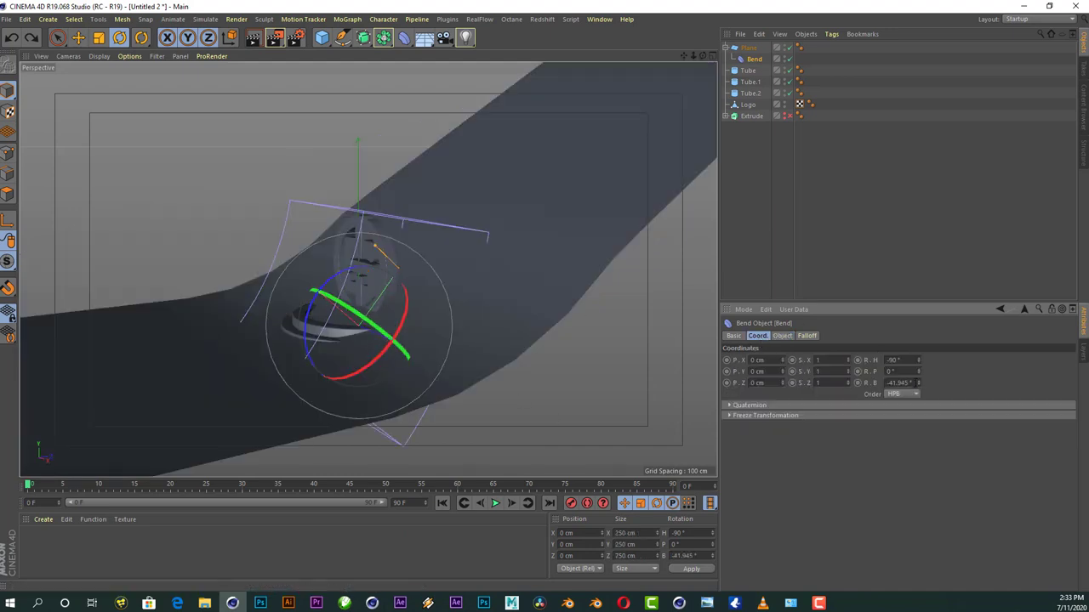
pyautogui.write('-90')
pyautogui.press('Return')
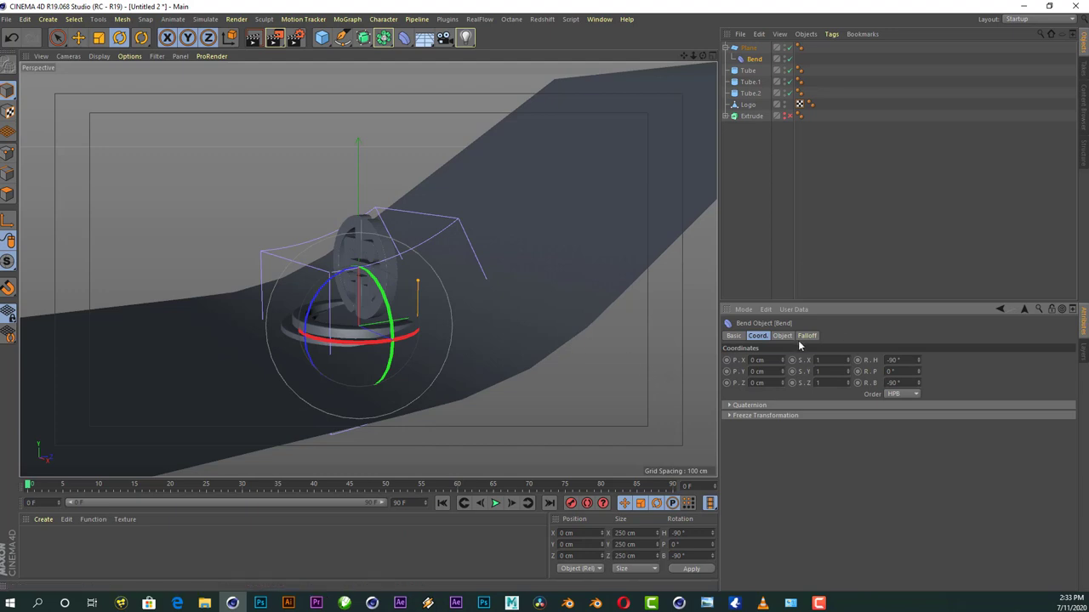
pyautogui.click(782, 335)
pyautogui.click(752, 419)
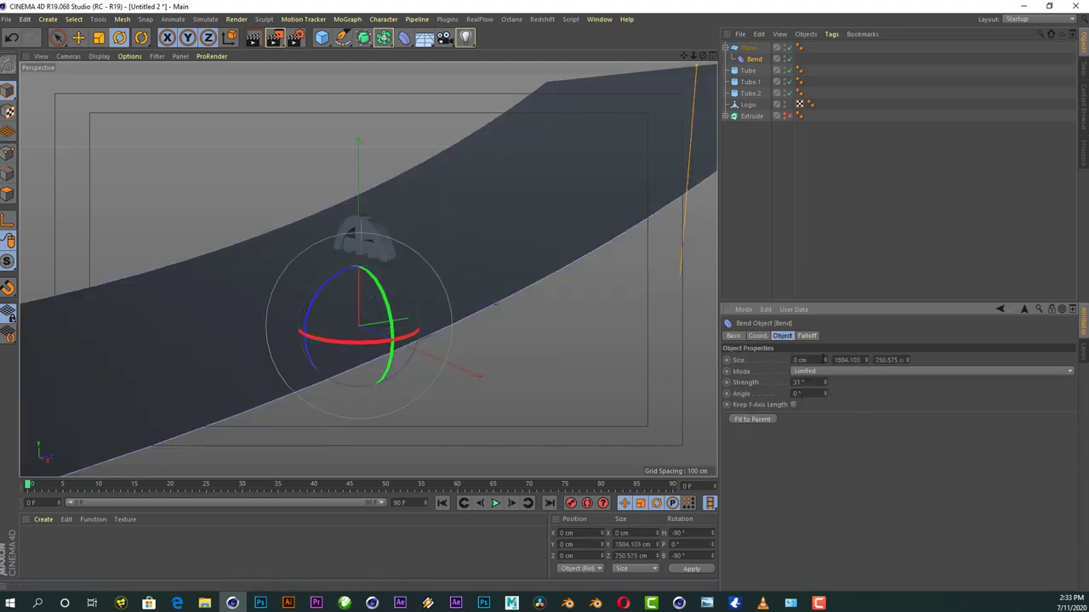
# - Set the bend strength to 90° and slide the Bend along Z to place the curve
pyautogui.moveTo(824, 360)
pyautogui.mouseDown()
pyautogui.moveTo(823, 349)
pyautogui.moveTo(865, 399)
pyautogui.mouseUp()
pyautogui.doubleClick(804, 382)
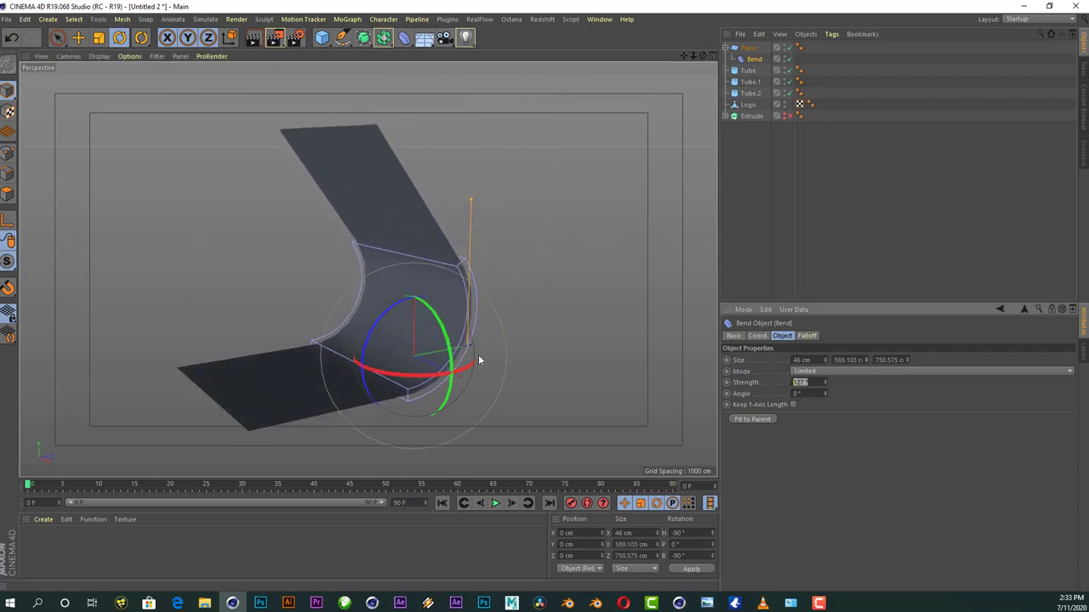
pyautogui.write('90')
pyautogui.press('Return')
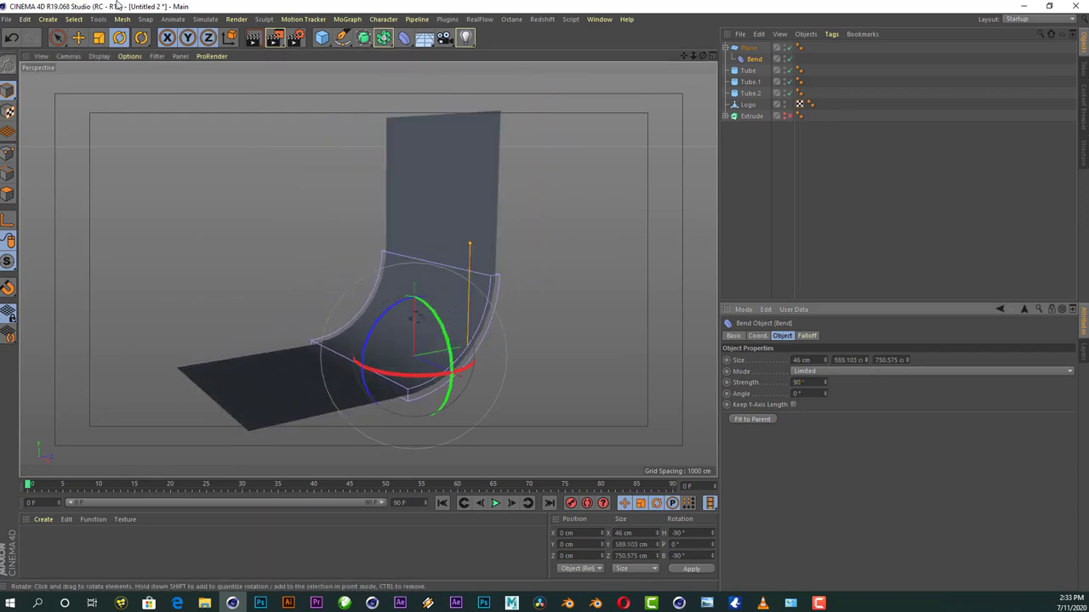
pyautogui.press('e')
pyautogui.moveTo(485, 341); pyautogui.dragTo(534, 337)
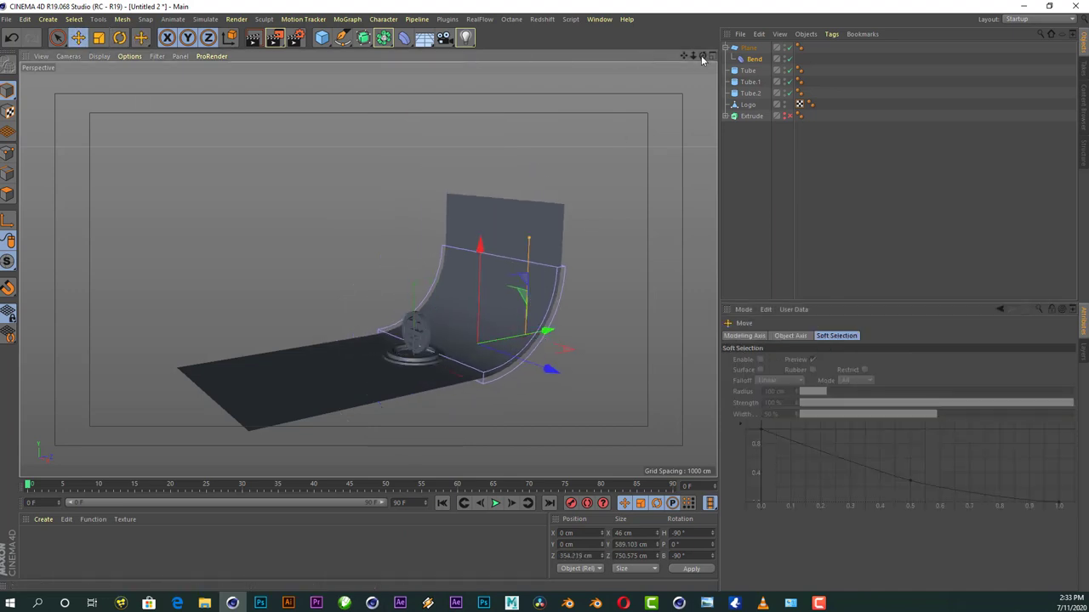
# - Push the Plane back along Z to about 370 cm and widen it to 1658.701 cm
pyautogui.moveTo(703, 59); pyautogui.dragTo(369, 268)
pyautogui.click(472, 355)
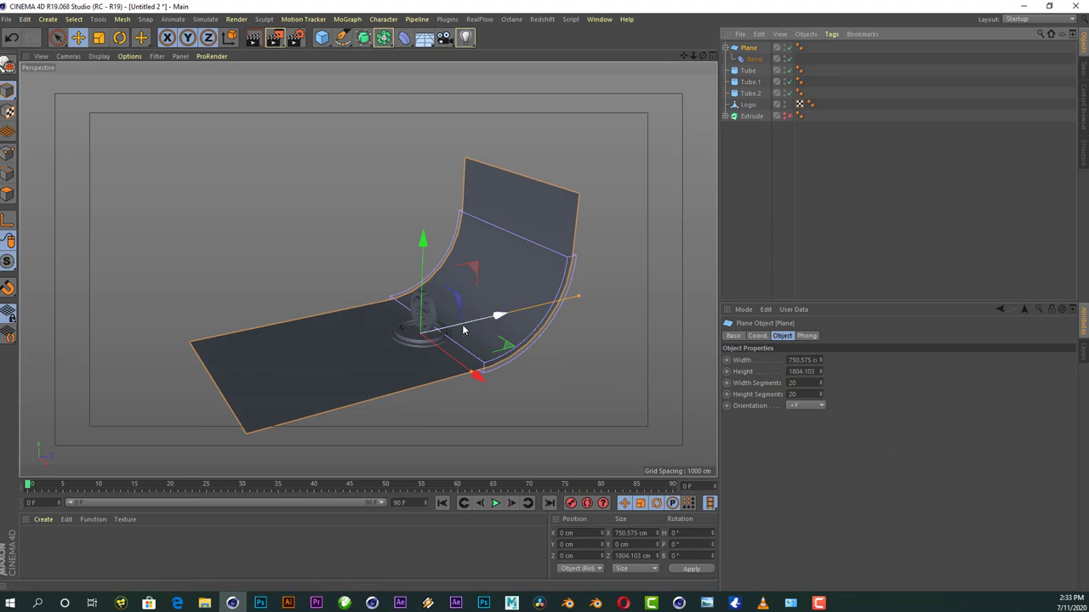
pyautogui.moveTo(463, 330); pyautogui.dragTo(530, 316)
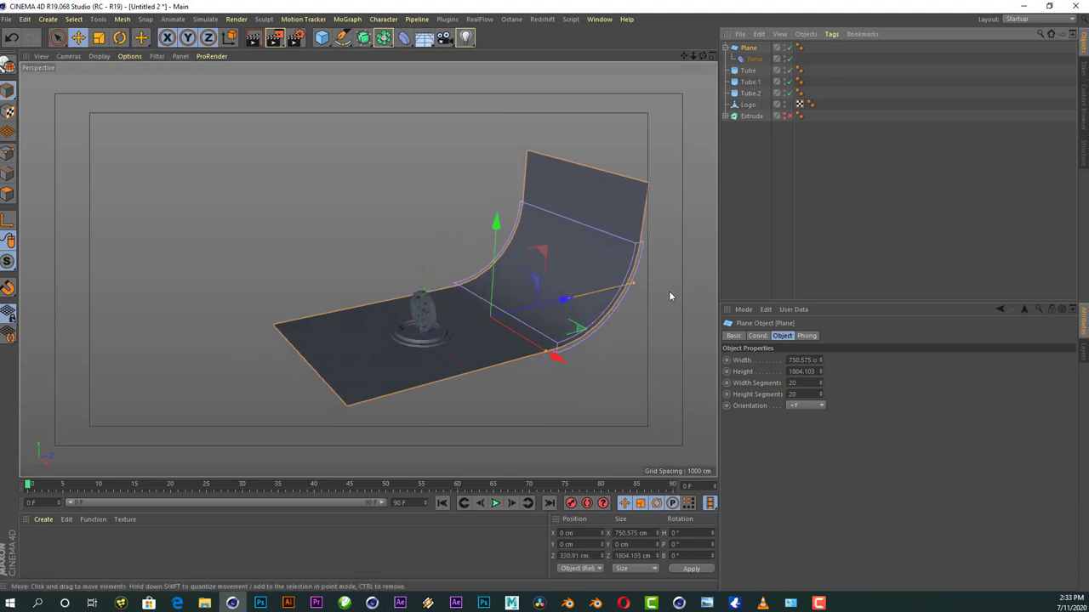
pyautogui.moveTo(701, 56); pyautogui.dragTo(525, 232)
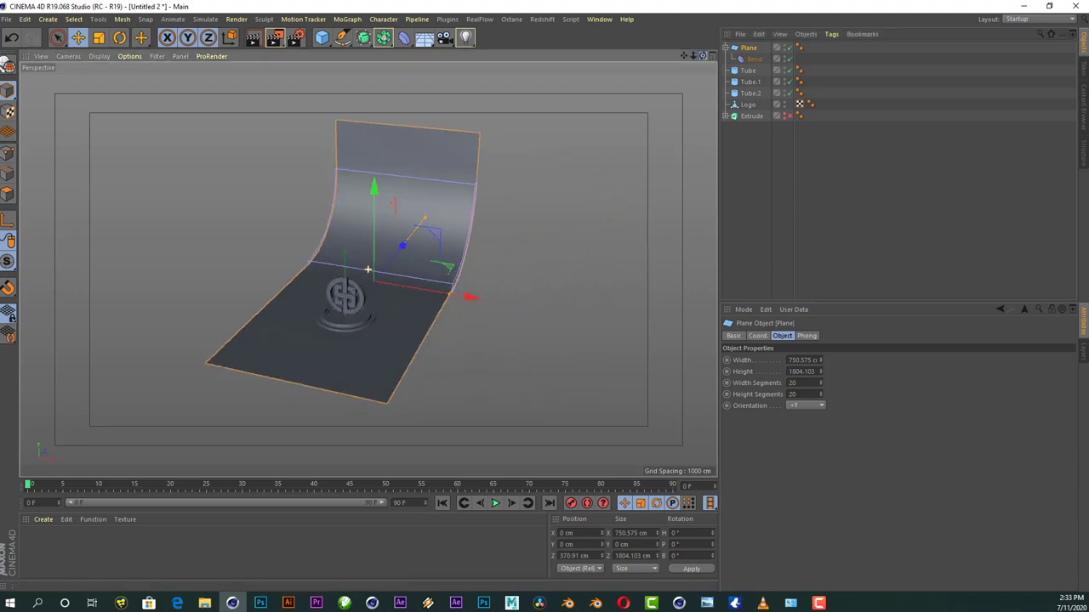
pyautogui.moveTo(367, 296)
pyautogui.mouseDown()
pyautogui.moveTo(457, 296)
pyautogui.moveTo(457, 342)
pyautogui.mouseUp()
pyautogui.keyDown('alt'); pyautogui.moveTo(345, 235); pyautogui.dragTo(293, 311); pyautogui.keyUp('alt')
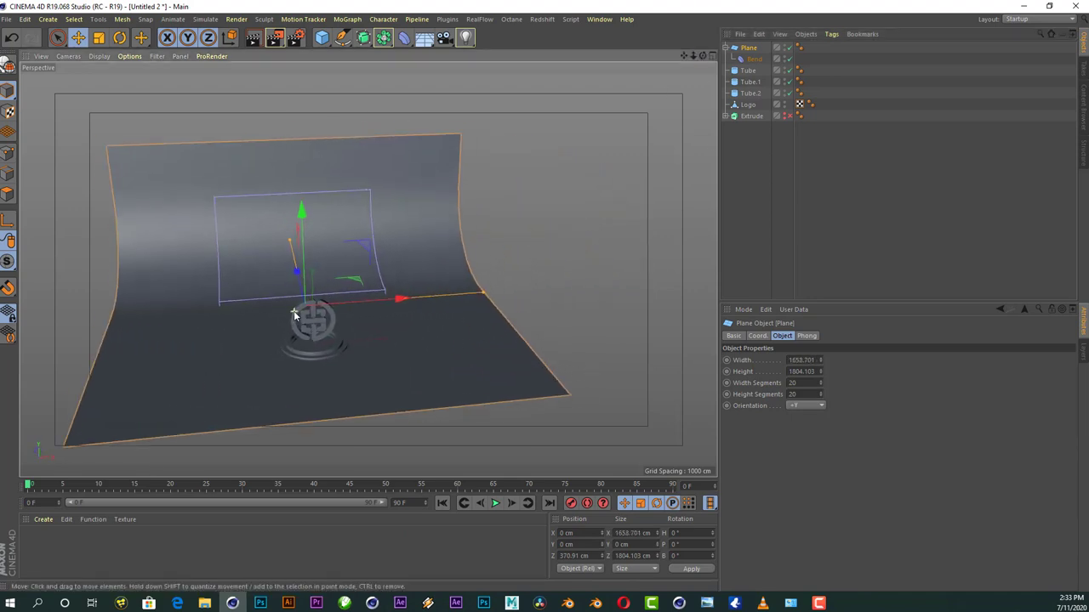
pyautogui.keyDown('alt'); pyautogui.moveTo(294, 311); pyautogui.dragTo(709, 89, button='right'); pyautogui.keyUp('alt')
pyautogui.keyDown('alt'); pyautogui.moveTo(368, 269); pyautogui.dragTo(379, 264); pyautogui.keyUp('alt')
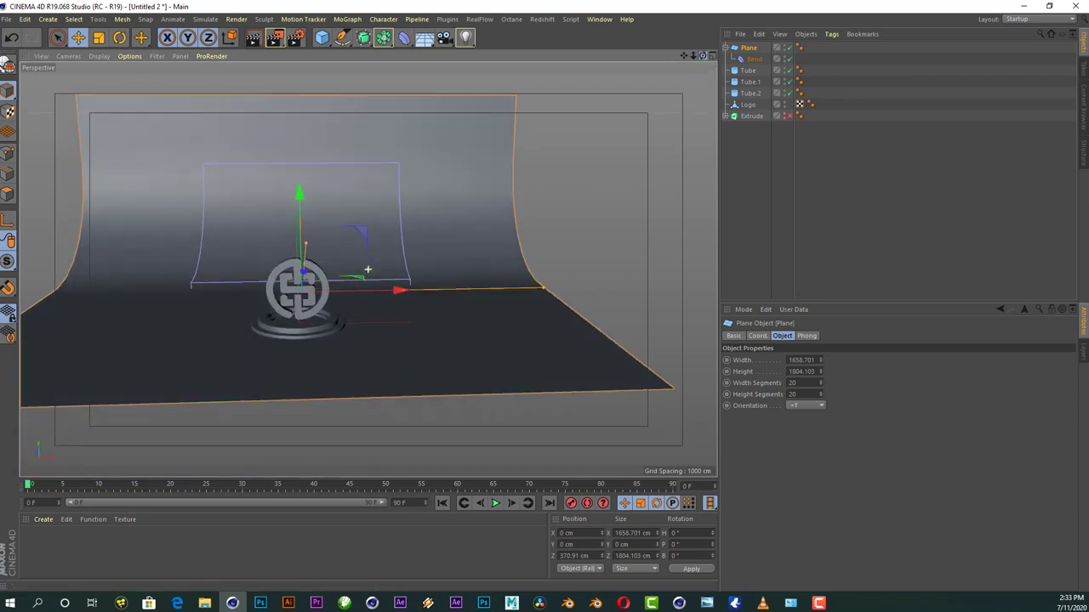
pyautogui.moveTo(686, 57); pyautogui.dragTo(713, 75)
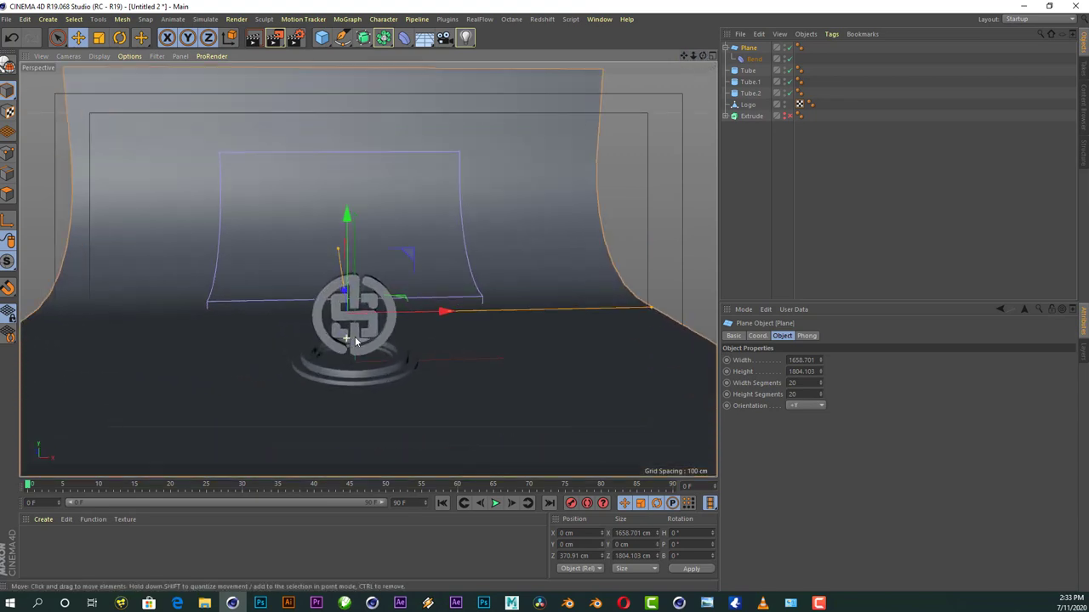
pyautogui.moveTo(703, 56); pyautogui.dragTo(706, 68)
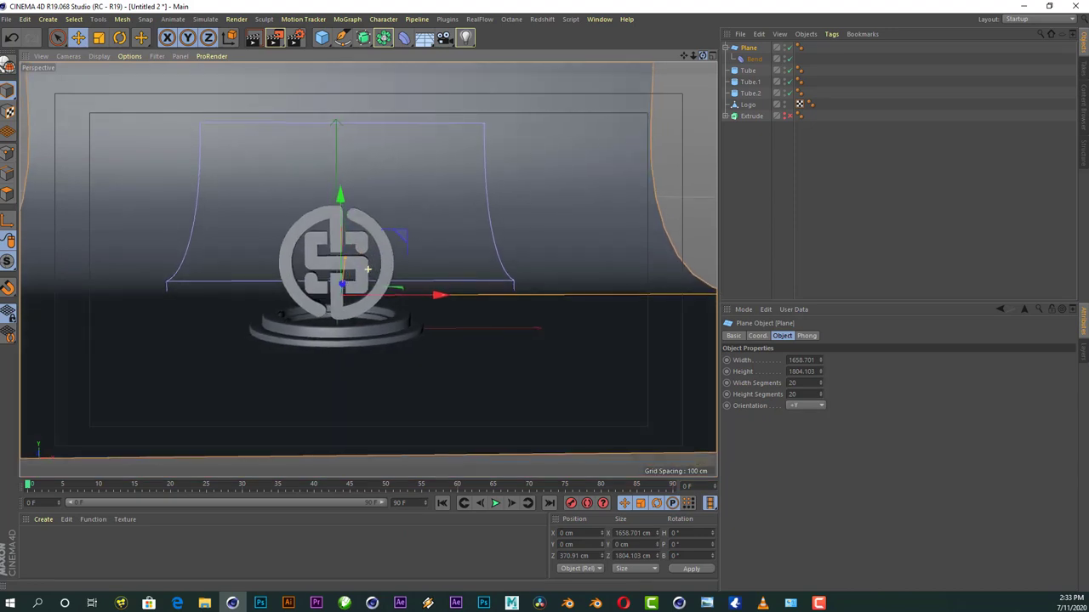
# - Open Octane's Live Viewer window and resize it beside the viewport
pyautogui.click(512, 19)
pyautogui.click(528, 49)
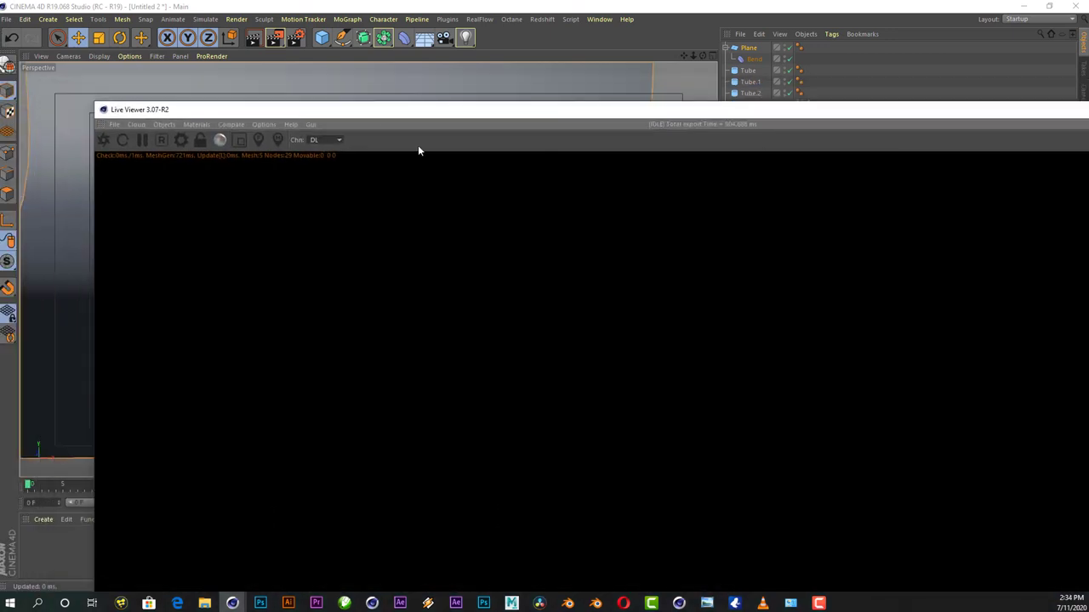
pyautogui.moveTo(91, 99); pyautogui.dragTo(814, 312)
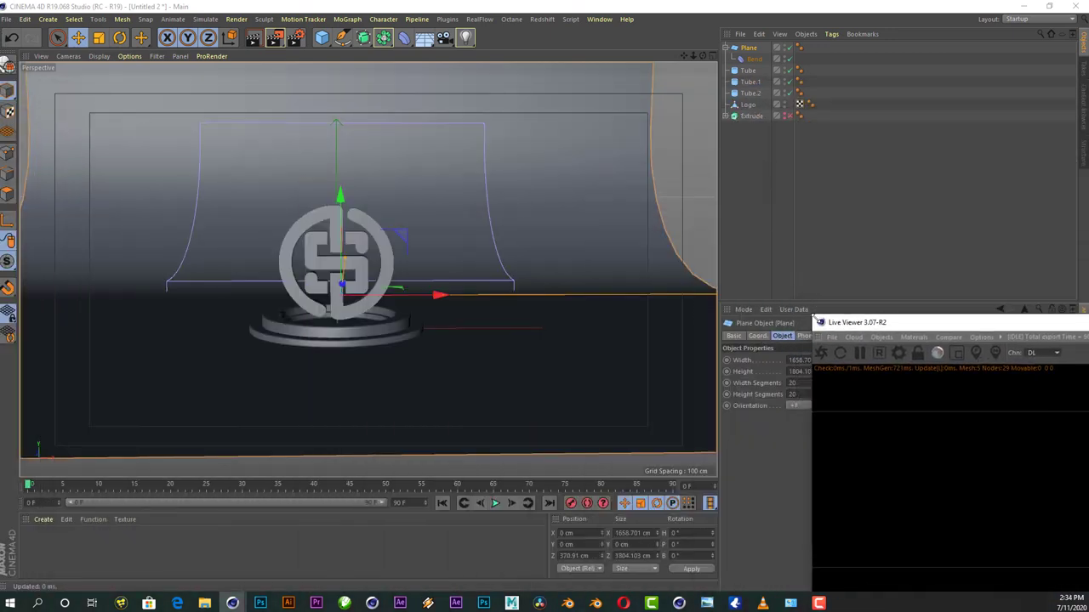
pyautogui.moveTo(911, 323)
pyautogui.mouseDown()
pyautogui.moveTo(690, 216)
pyautogui.moveTo(741, 164)
pyautogui.mouseUp()
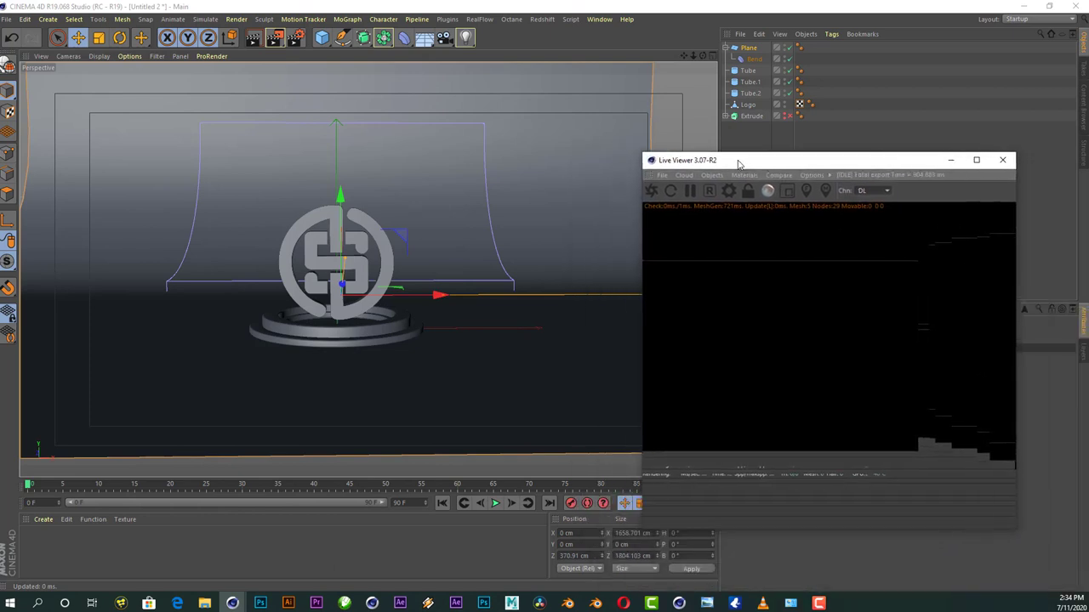
# - Start the Octane live render and refresh the preview of the logo scene
pyautogui.click(651, 190)
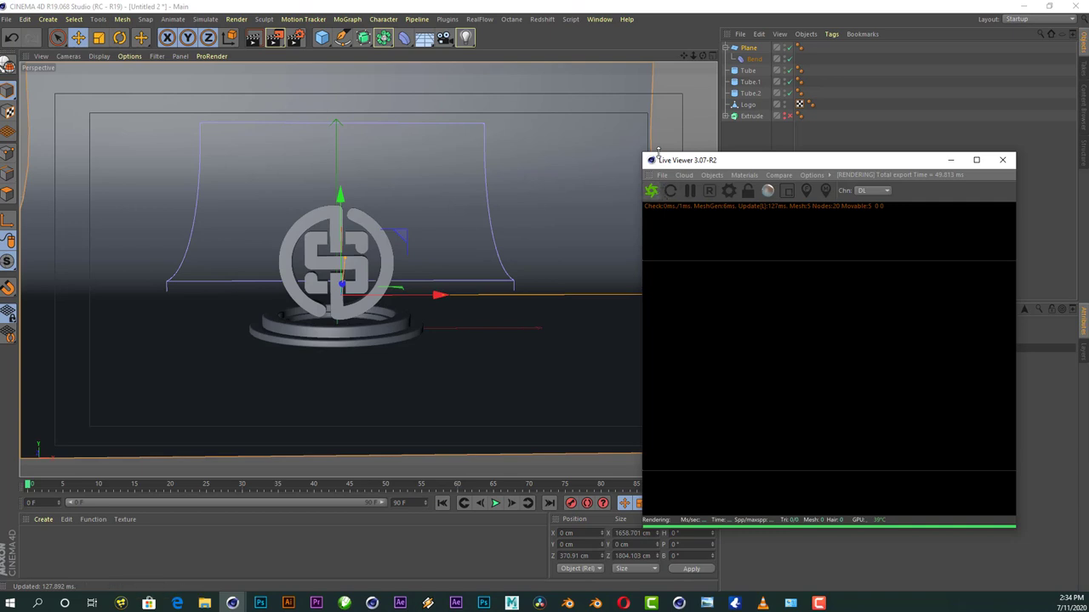
pyautogui.click(651, 191)
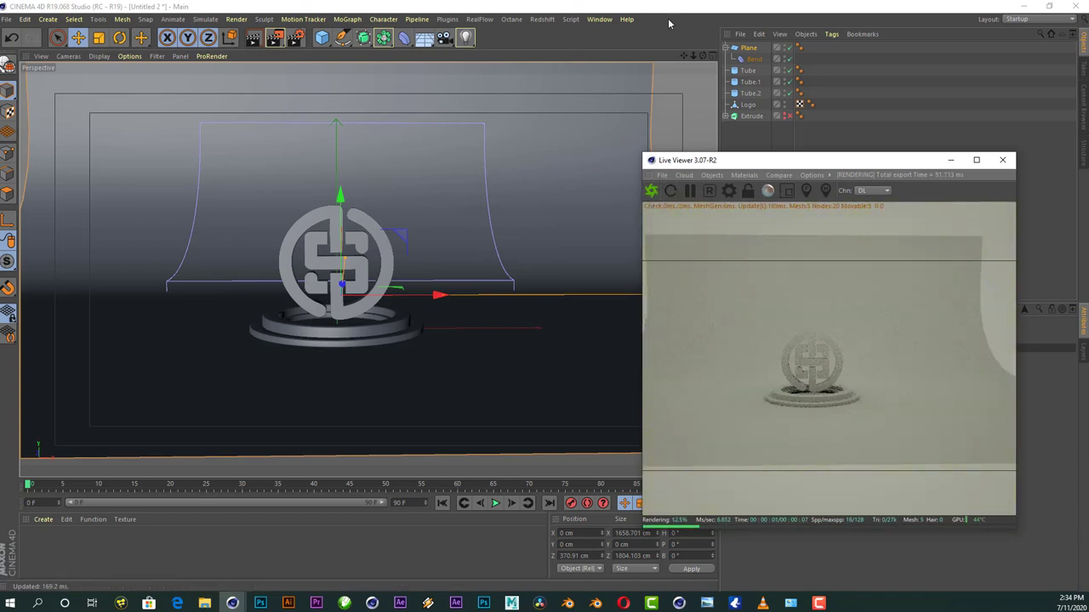
pyautogui.scroll(3, 368, 269)
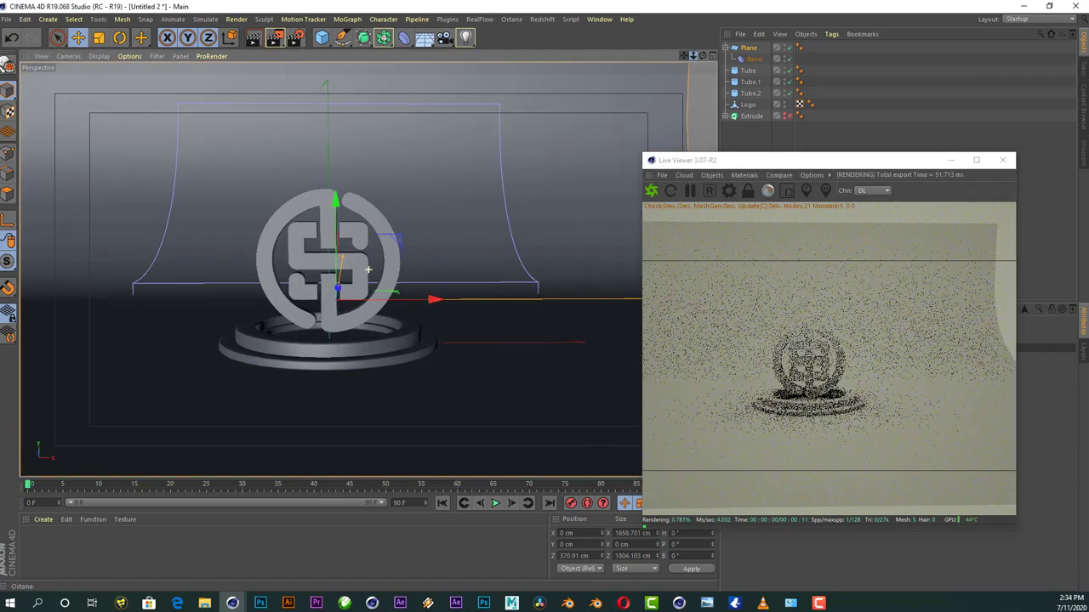
pyautogui.scroll(2, 367, 269)
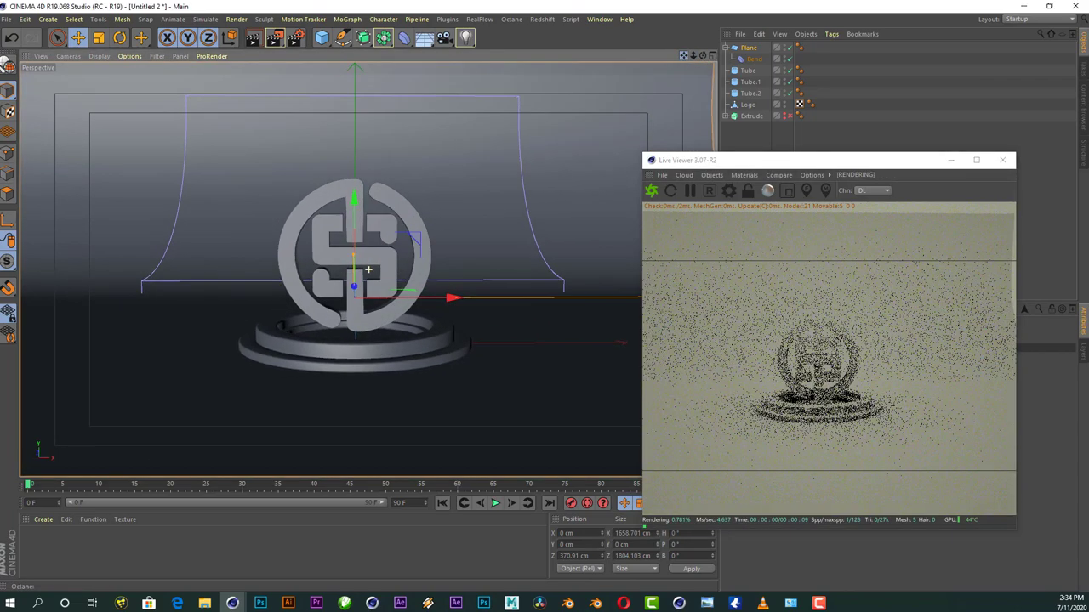
pyautogui.scroll(1, 367, 270)
pyautogui.scroll(1, 368, 269)
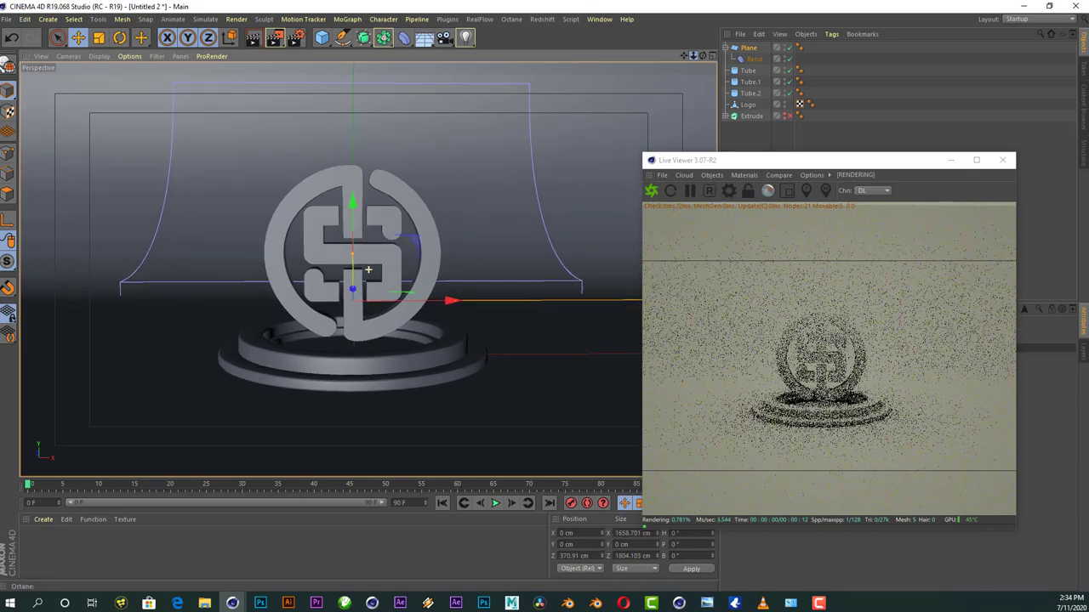
pyautogui.scroll(1, 368, 269)
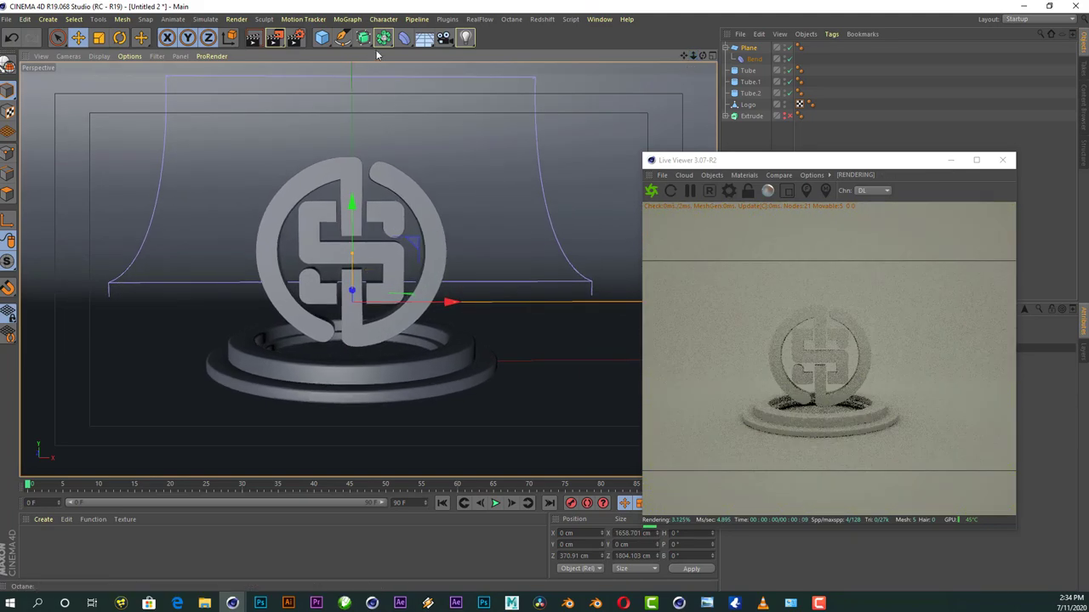
# - Switch the renderer from Standard to Octane Renderer in Render Settings
pyautogui.click(295, 37)
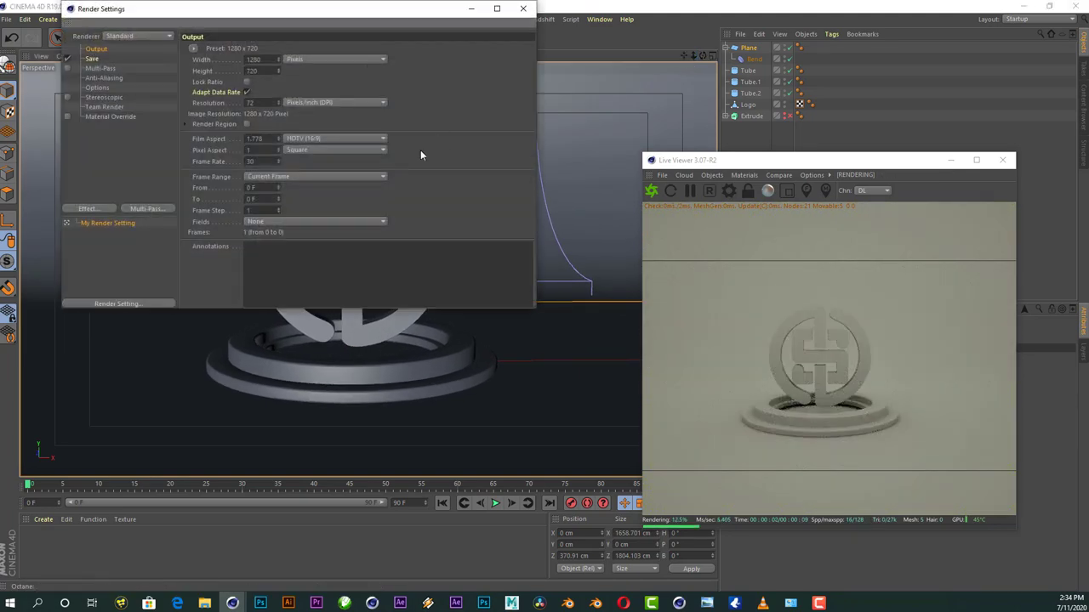
pyautogui.click(150, 35)
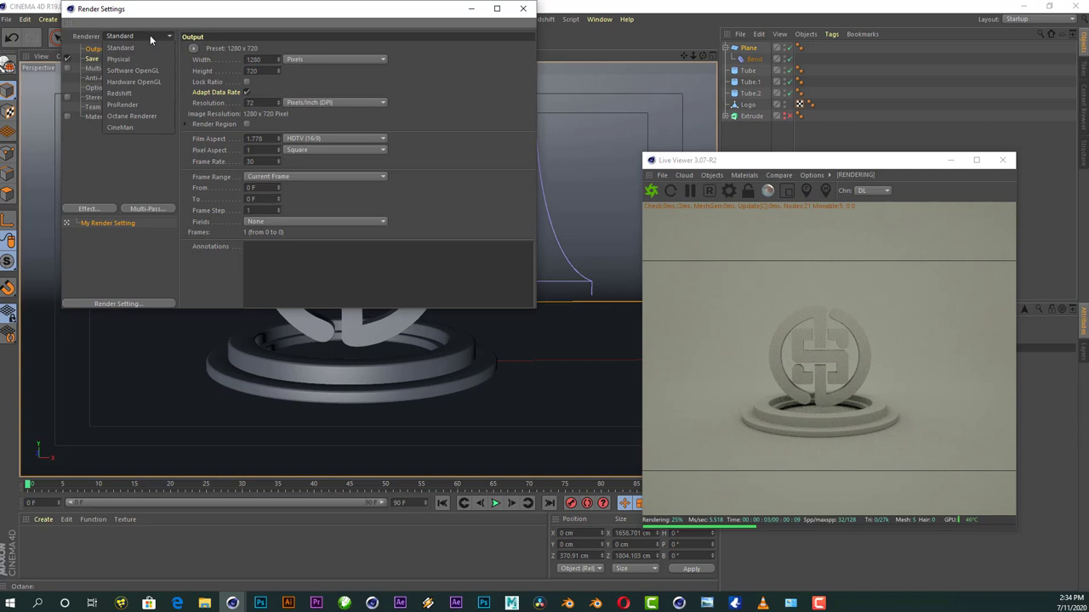
pyautogui.click(143, 116)
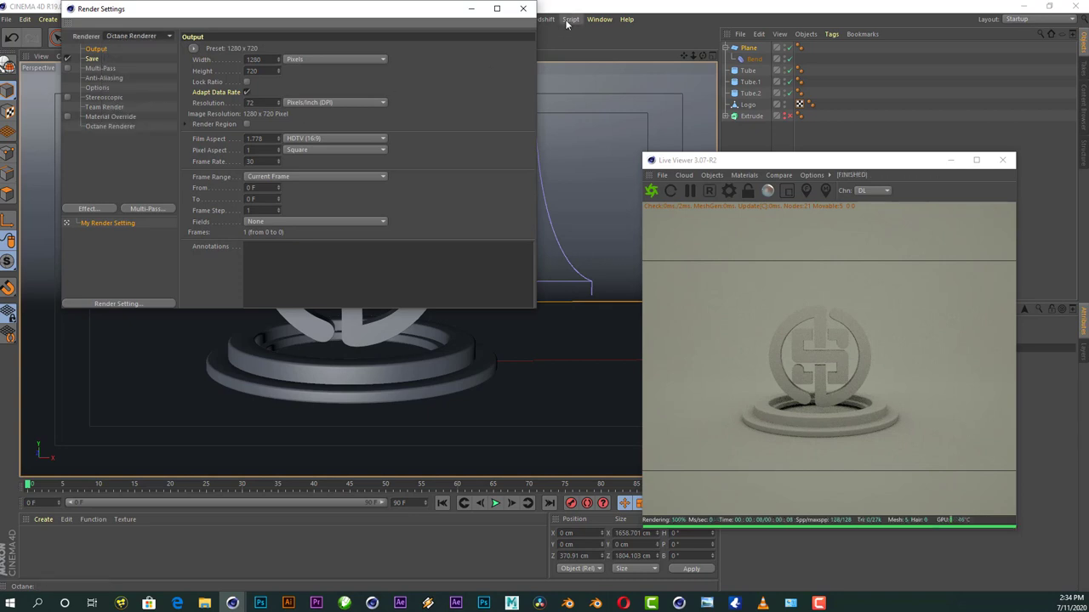
pyautogui.click(523, 9)
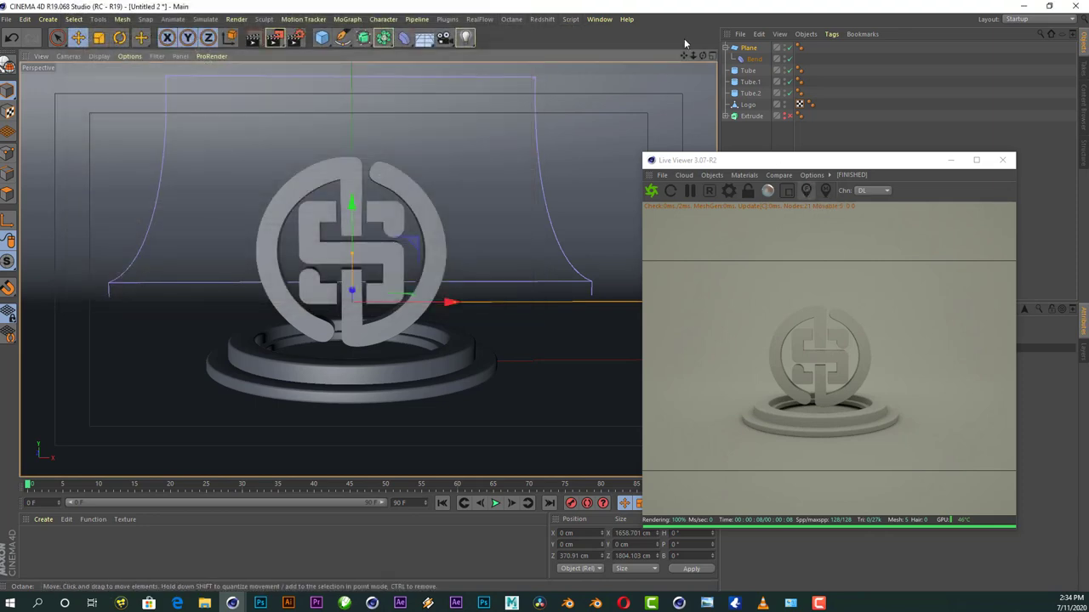
pyautogui.moveTo(686, 53); pyautogui.dragTo(688, 56)
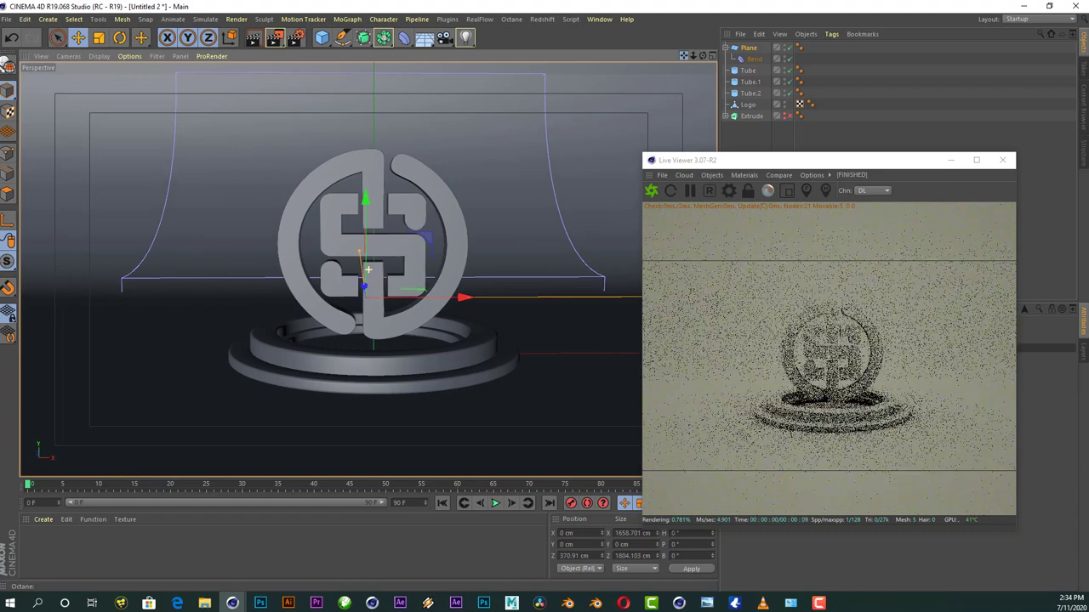
# - Add an Octane camera to the scene and look through it
pyautogui.click(712, 175)
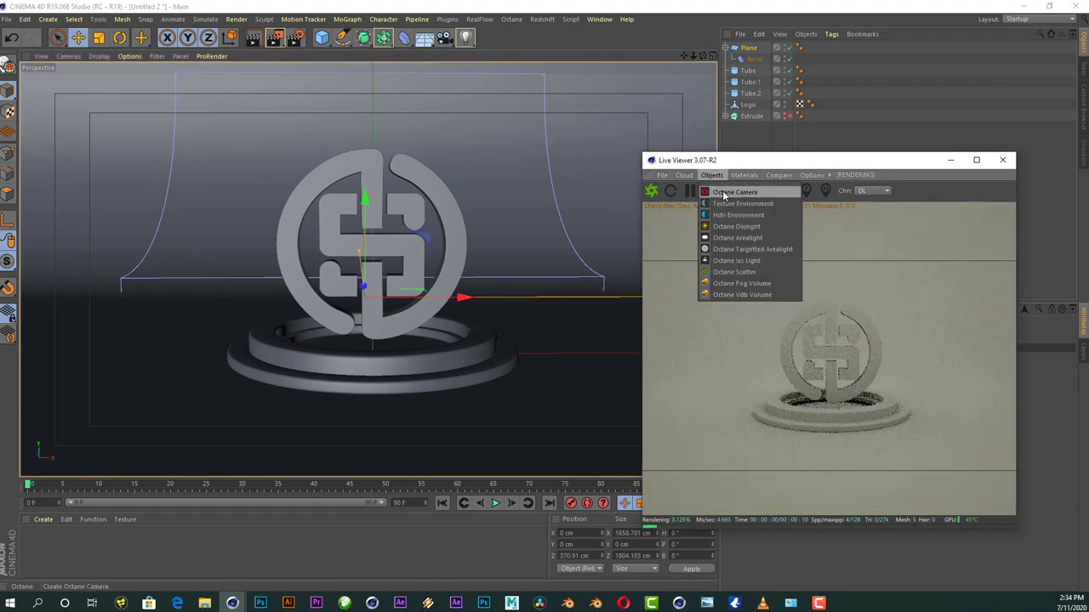
pyautogui.click(733, 192)
pyautogui.moveTo(795, 161); pyautogui.dragTo(386, 98)
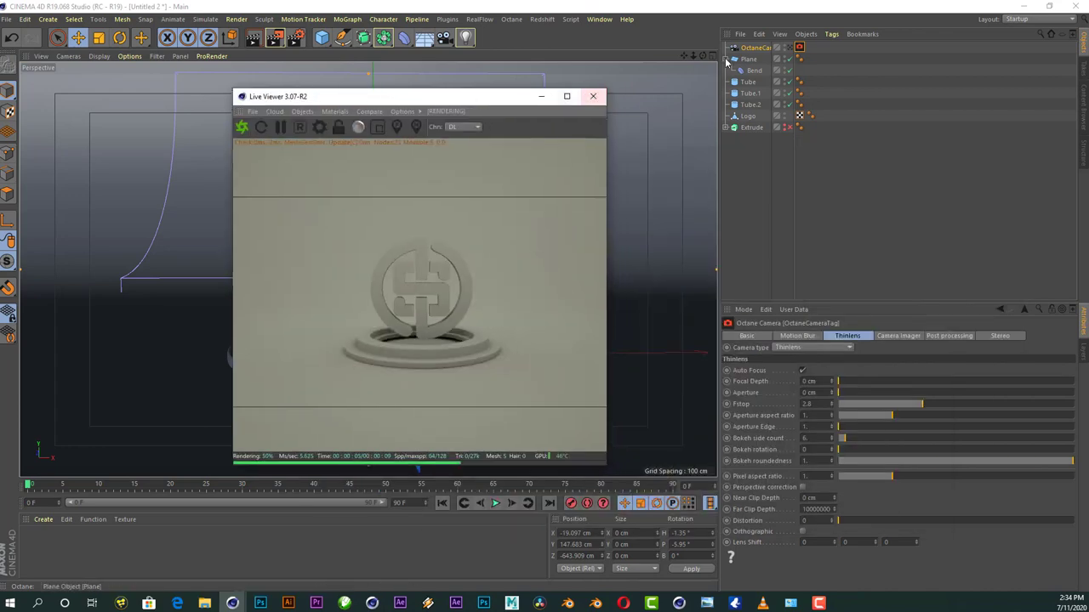
pyautogui.click(755, 48)
pyautogui.click(789, 48)
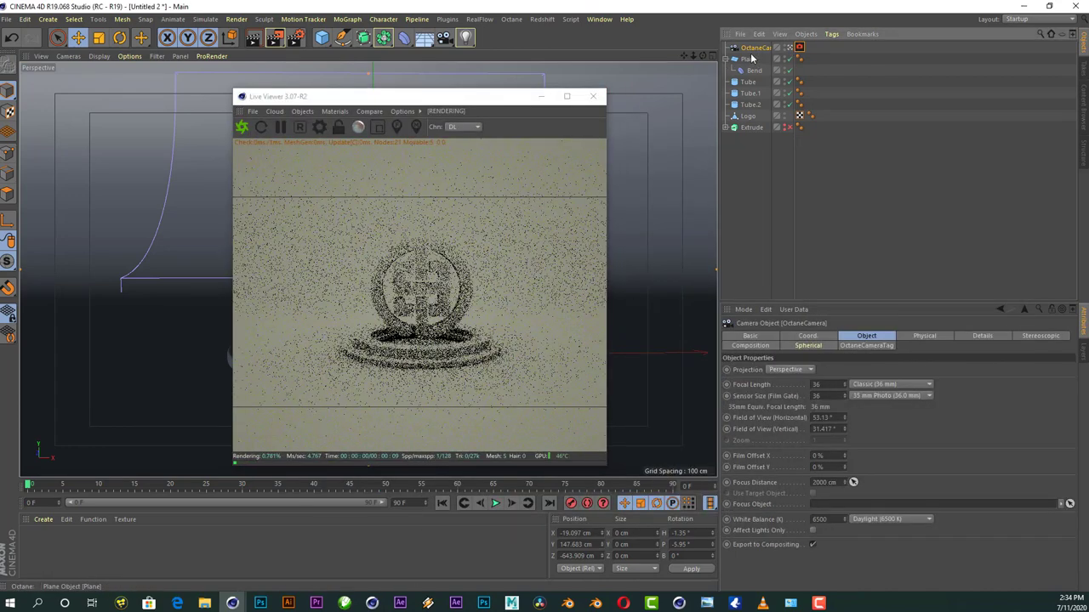
# - Zero the camera's R.H, R.P and P.X, and lower its P.Y height
pyautogui.click(808, 337)
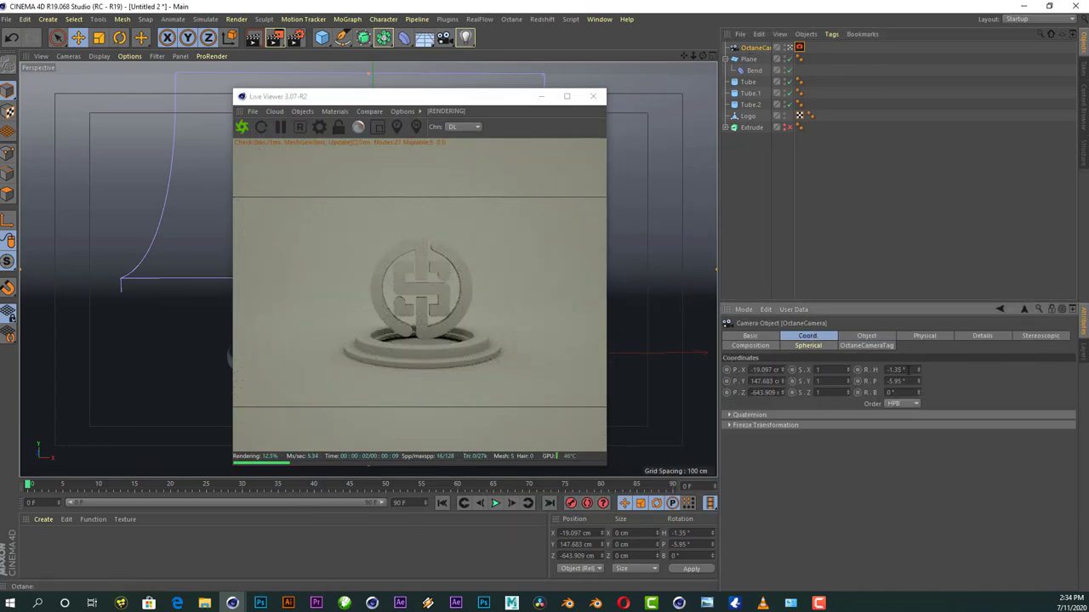
pyautogui.press('Tab')
pyautogui.write('0')
pyautogui.press('Return')
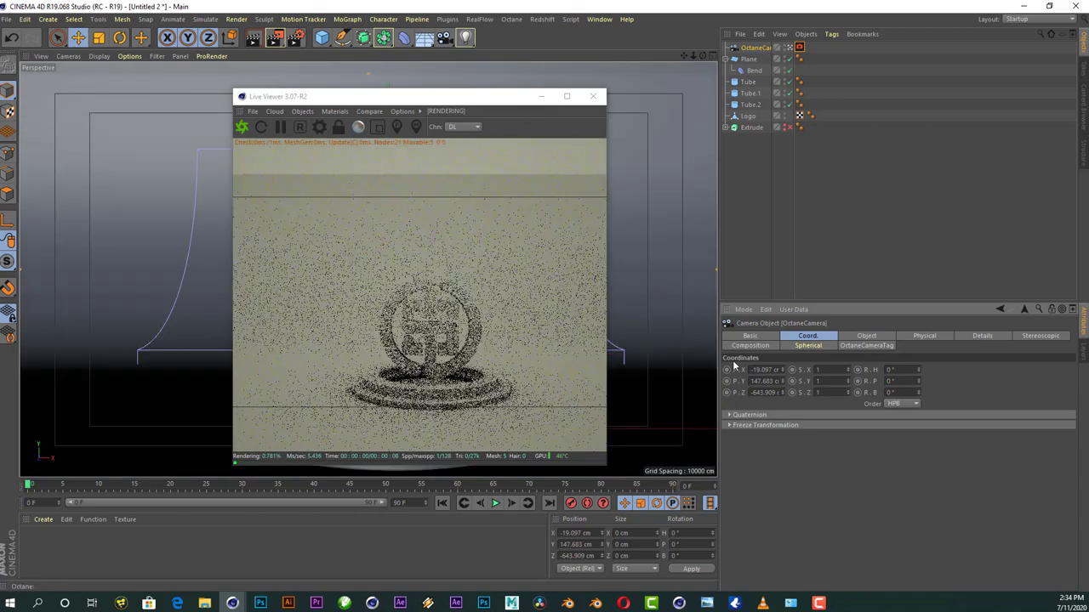
pyautogui.doubleClick(763, 370)
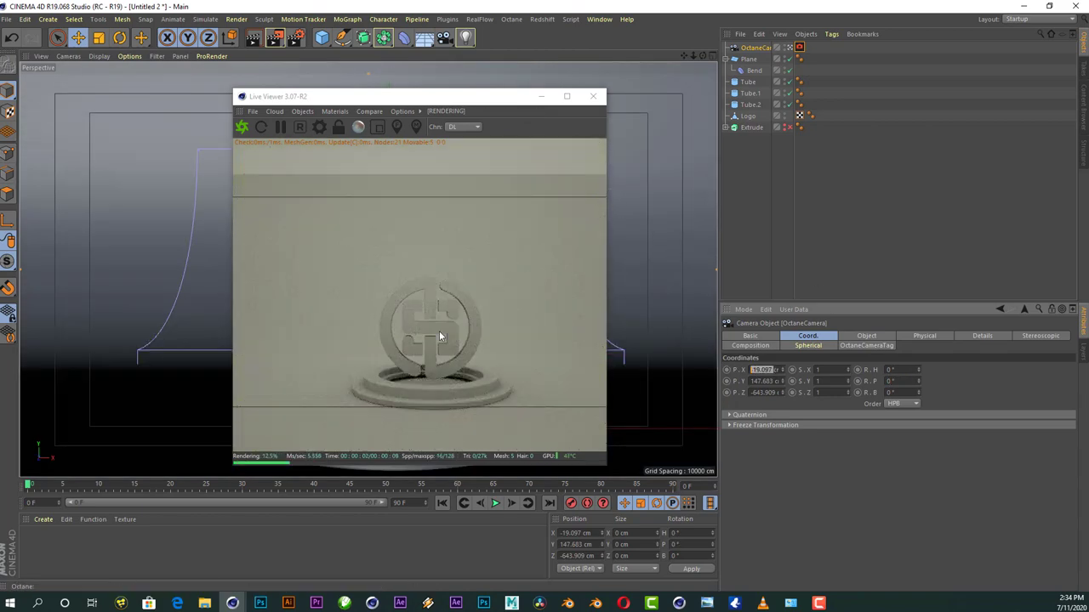
pyautogui.write('0')
pyautogui.press('Return')
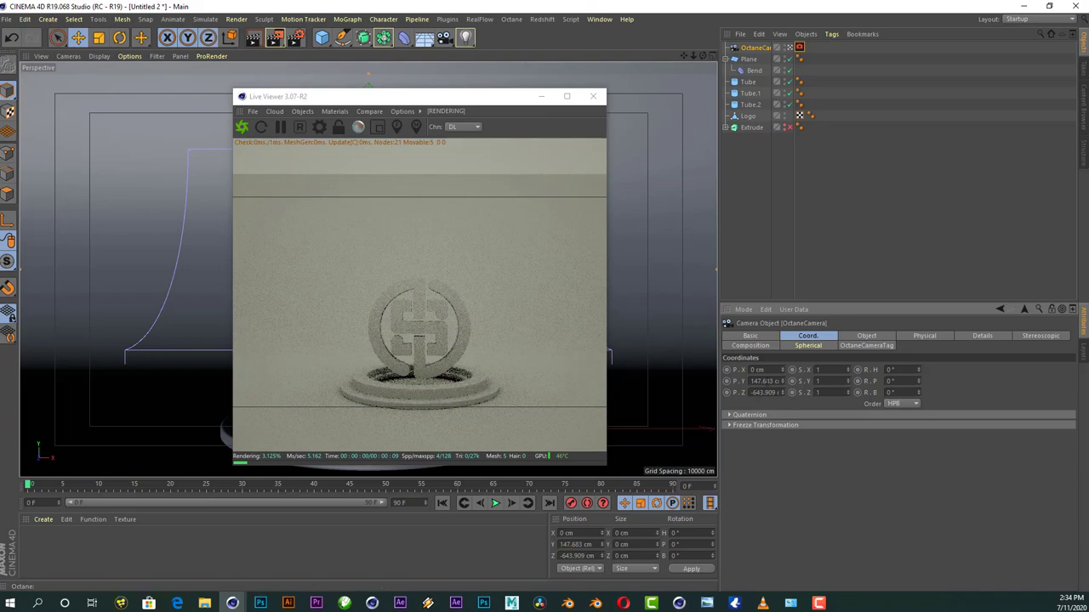
pyautogui.moveTo(782, 382); pyautogui.dragTo(782, 405)
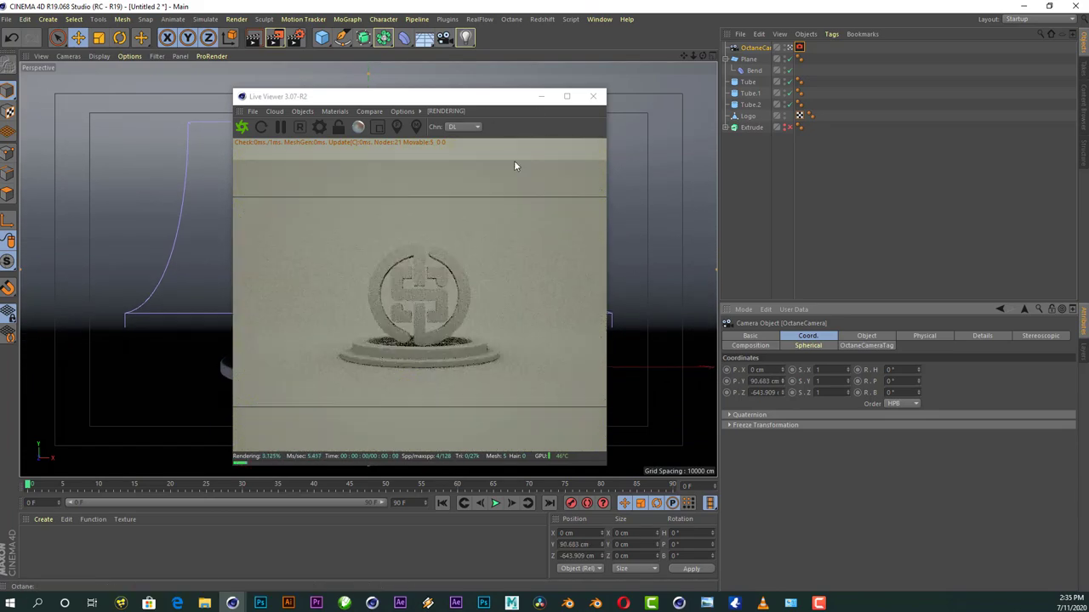
# - Dolly and pan the camera in on the logo, and dock the Live Viewer beside the viewport
pyautogui.moveTo(463, 96); pyautogui.dragTo(927, 119)
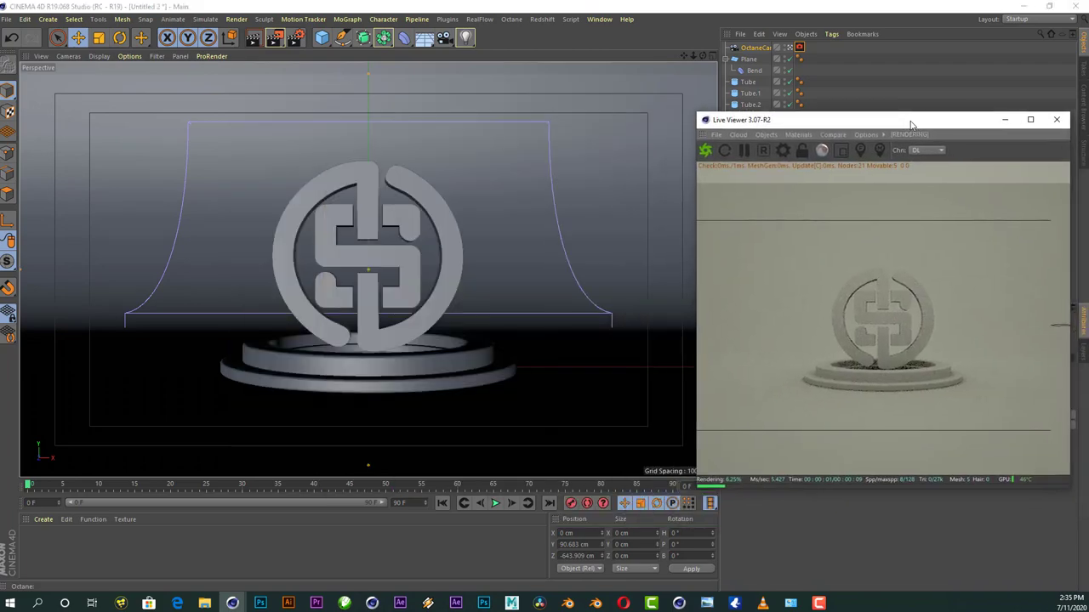
pyautogui.moveTo(693, 54); pyautogui.dragTo(740, 54)
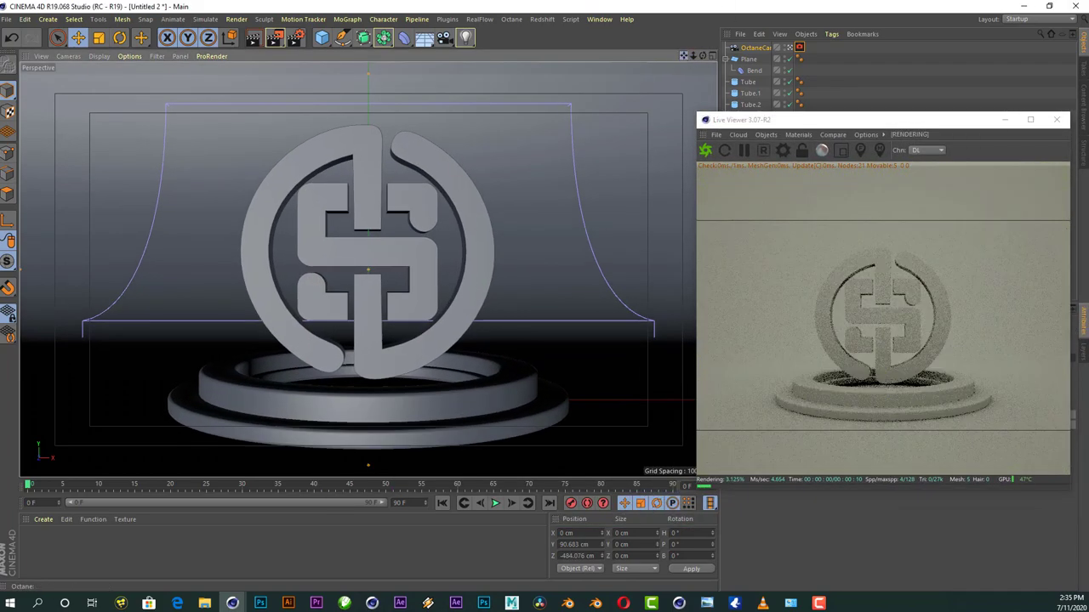
pyautogui.moveTo(684, 55); pyautogui.dragTo(681, 39)
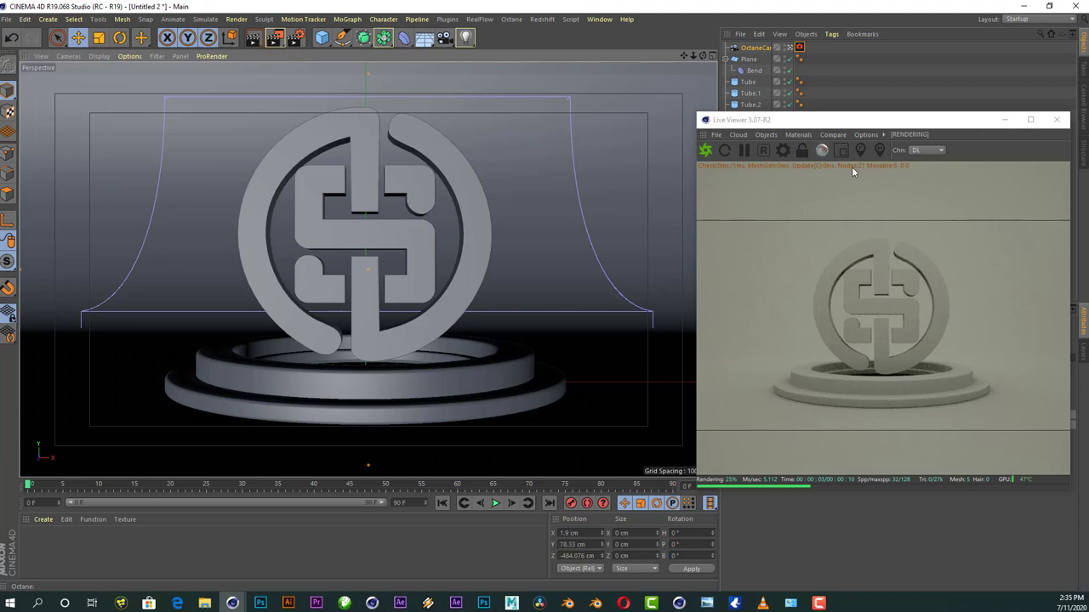
pyautogui.moveTo(848, 129); pyautogui.dragTo(562, 114)
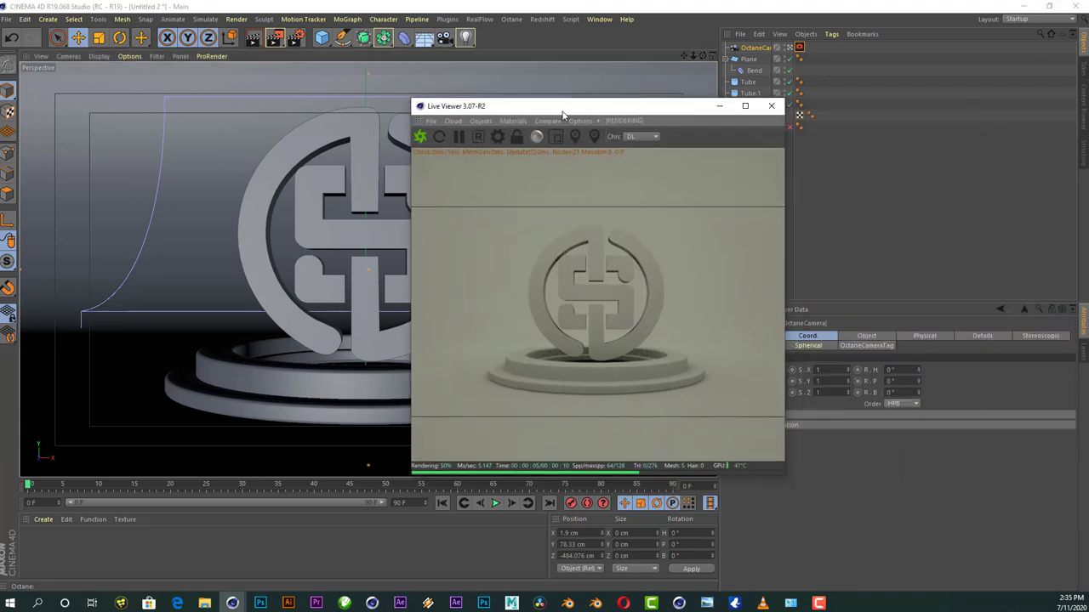
pyautogui.moveTo(546, 115); pyautogui.dragTo(453, 103)
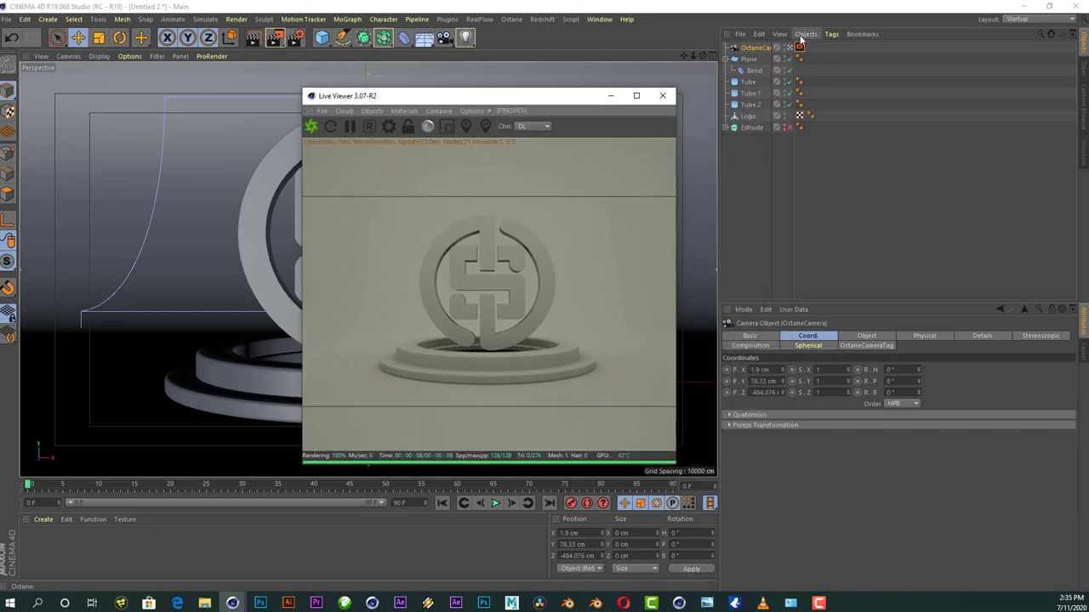
pyautogui.moveTo(552, 97)
pyautogui.mouseDown()
pyautogui.moveTo(974, 166)
pyautogui.moveTo(895, 204)
pyautogui.mouseUp()
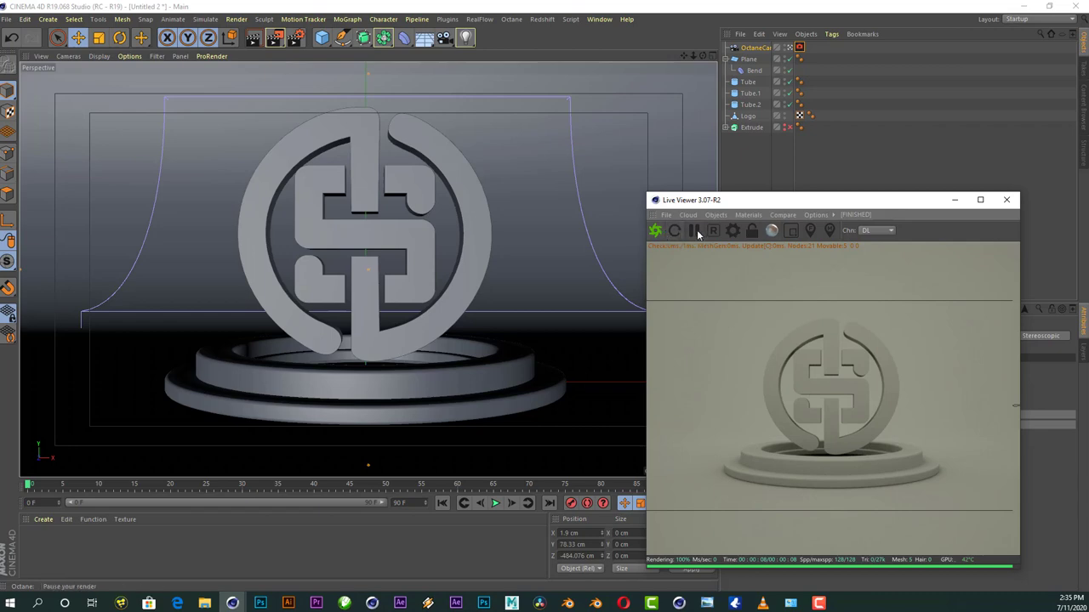
pyautogui.moveTo(652, 214); pyautogui.dragTo(702, 125)
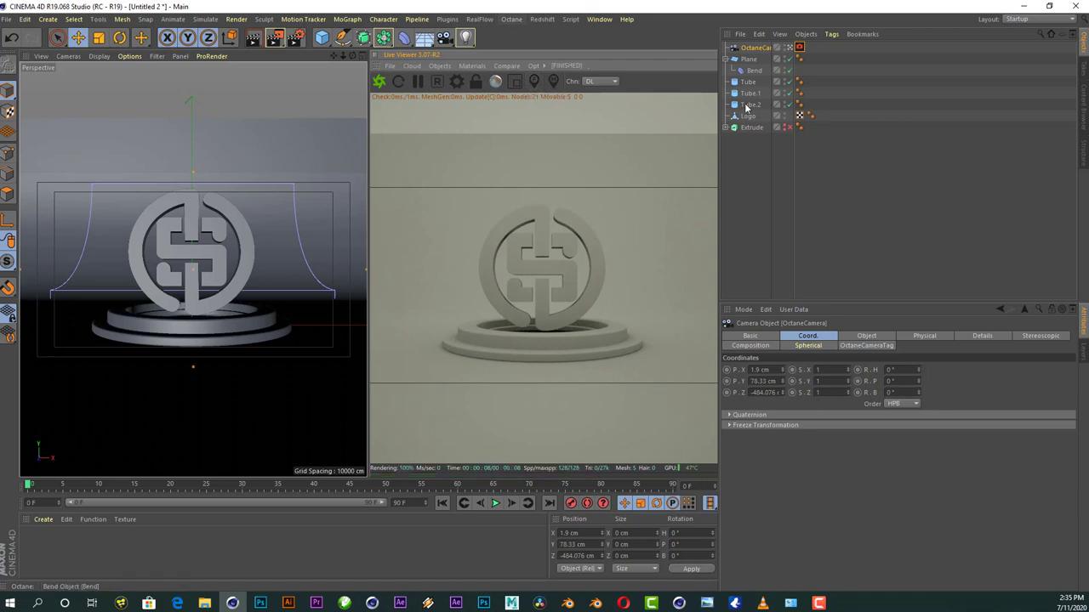
# - Drag Plane below Logo, then move Logo directly under OctaneCamera in the Object Manager
pyautogui.click(756, 61)
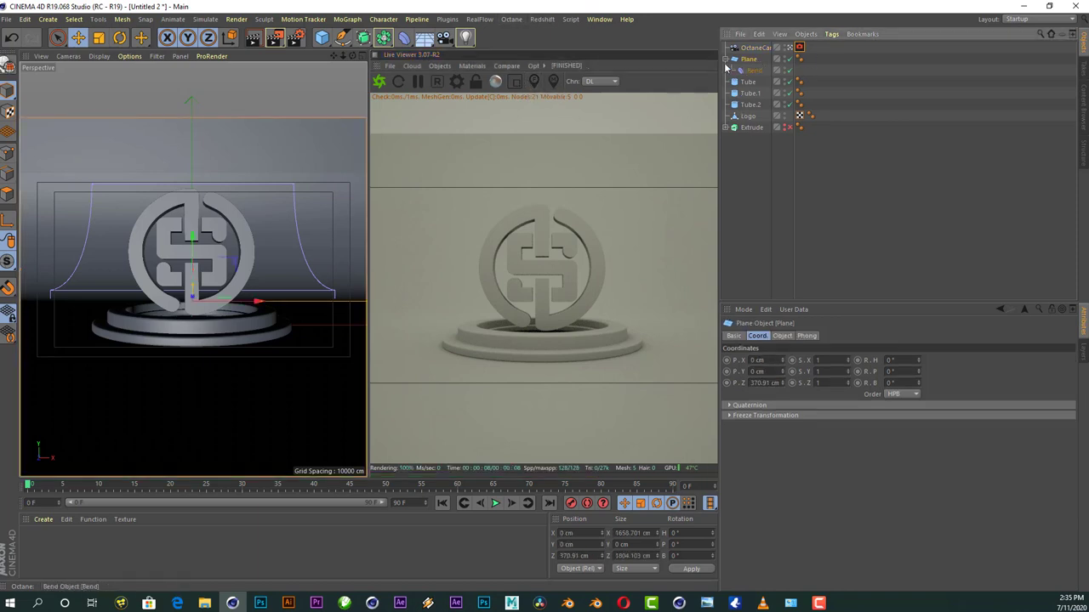
pyautogui.click(725, 59)
pyautogui.moveTo(745, 61); pyautogui.dragTo(753, 111)
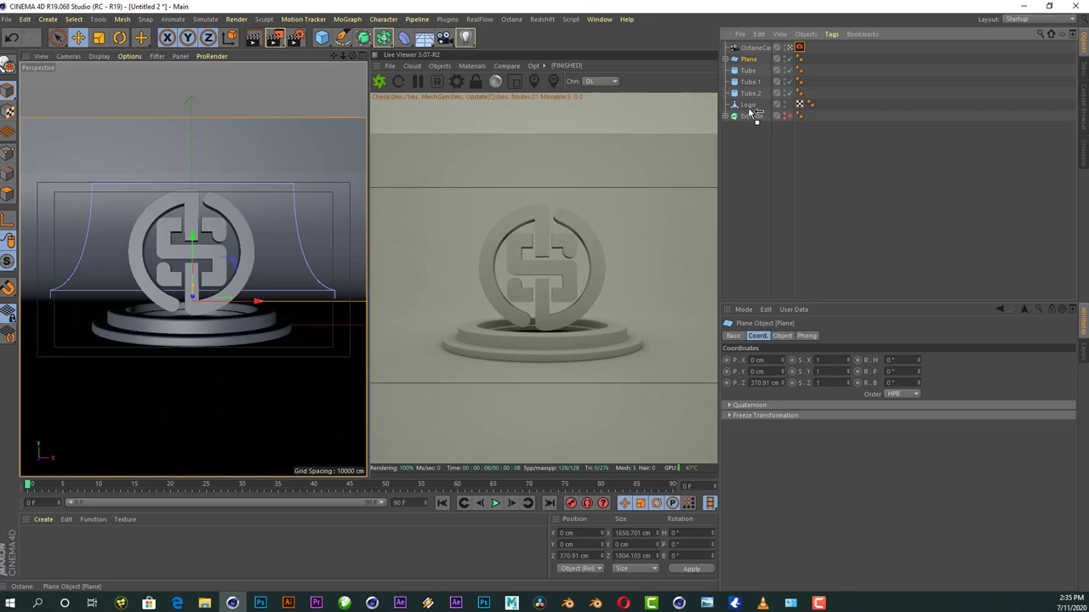
pyautogui.click(748, 94)
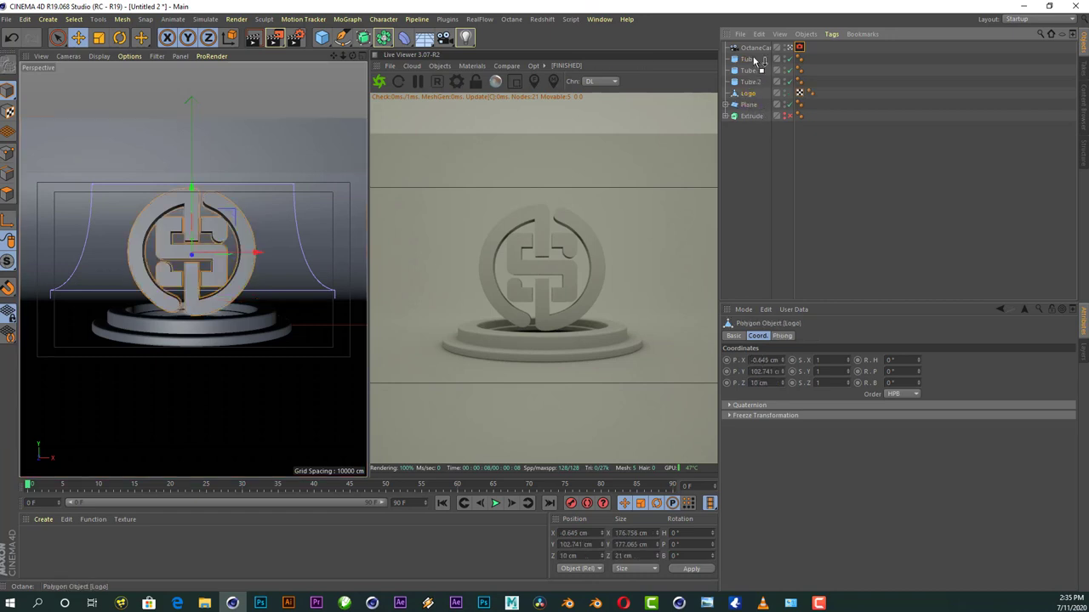
pyautogui.moveTo(754, 60); pyautogui.dragTo(753, 61)
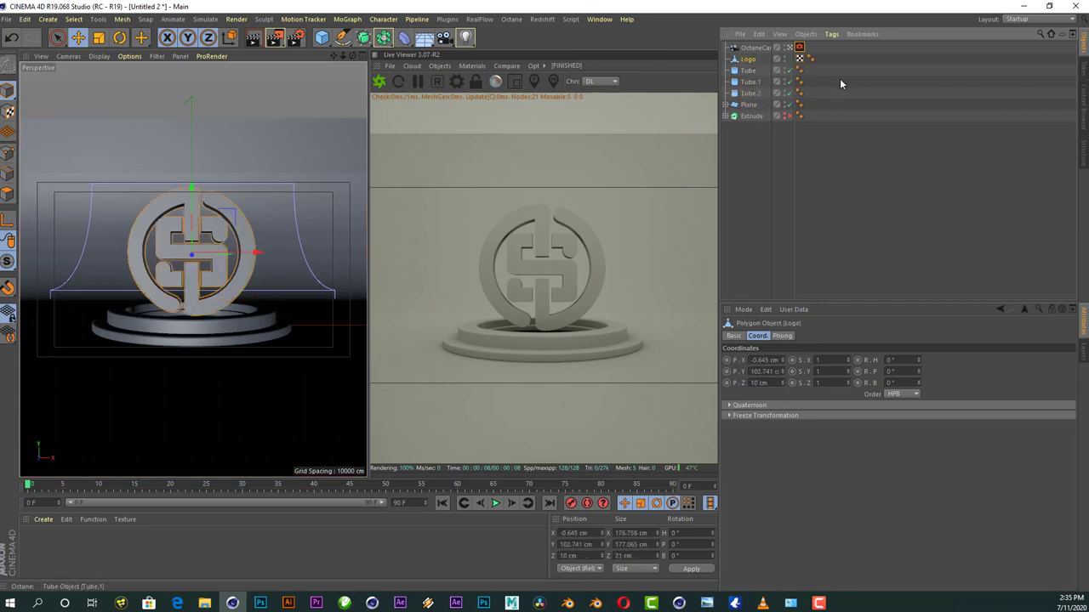
# - Add Hair to the selected Logo and set Hairs Count to 25000
pyautogui.click(207, 20)
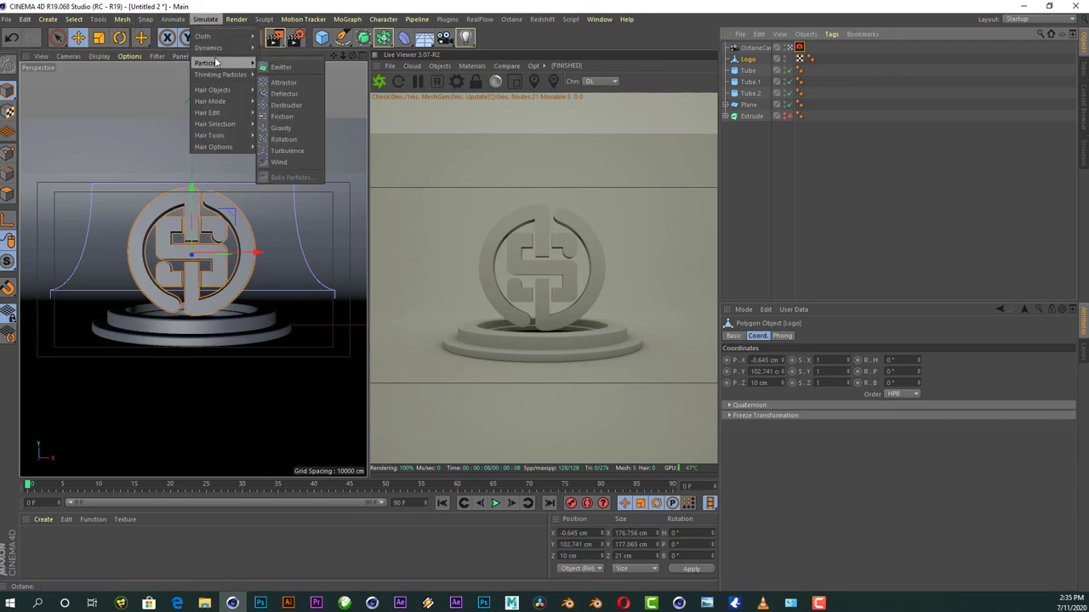
pyautogui.moveTo(213, 89)
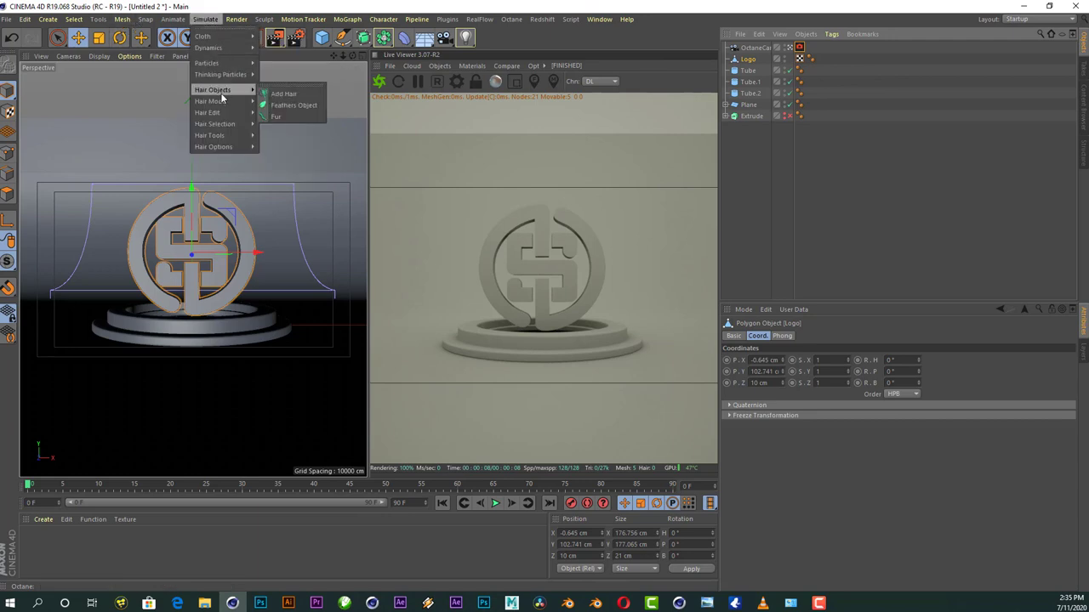
pyautogui.click(285, 94)
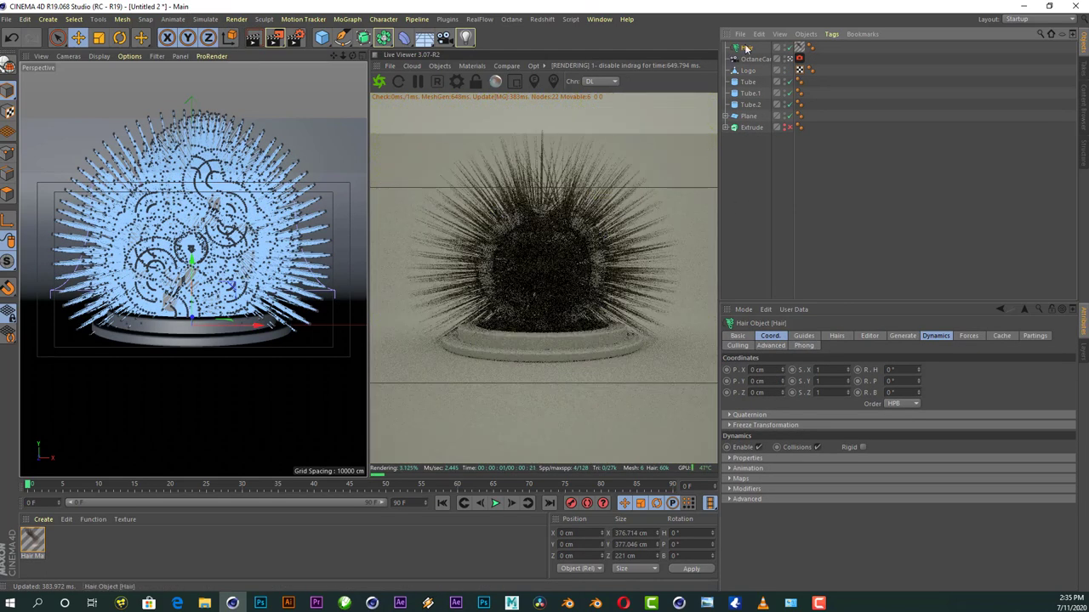
pyautogui.click(801, 336)
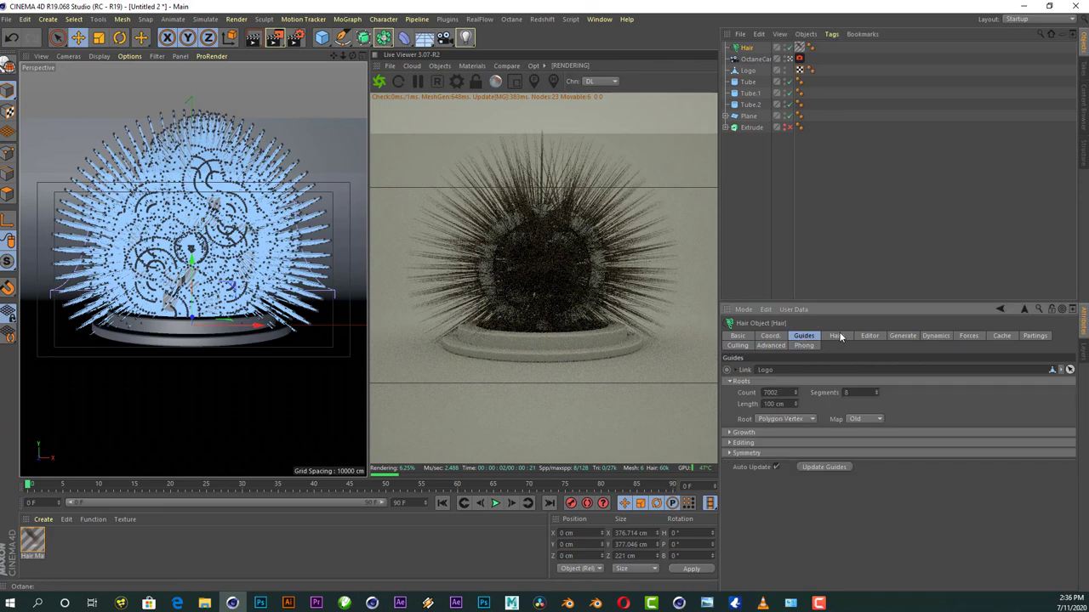
pyautogui.click(837, 336)
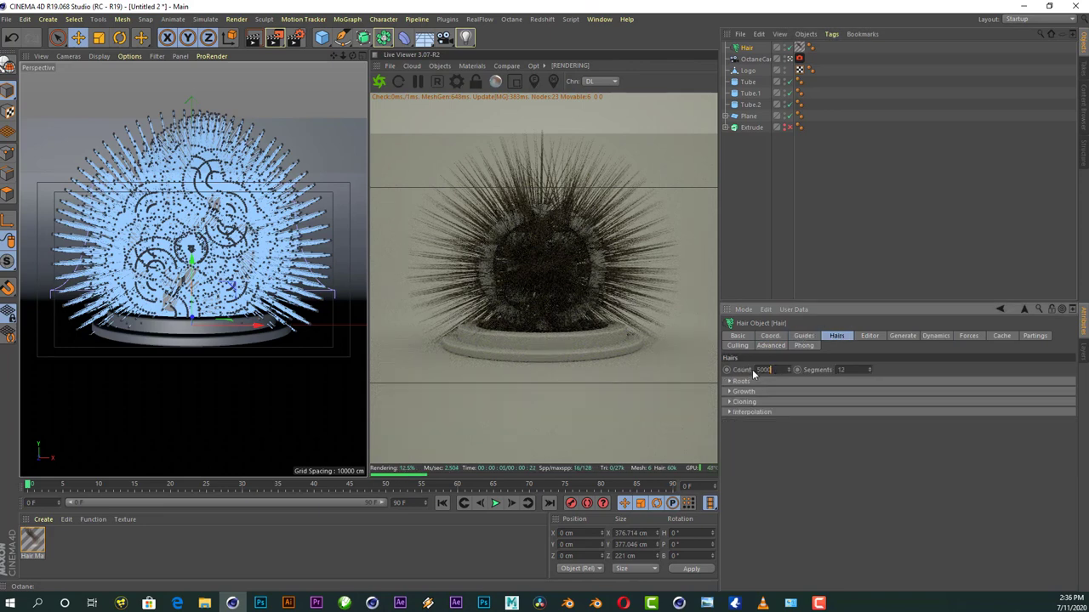
pyautogui.press('Return')
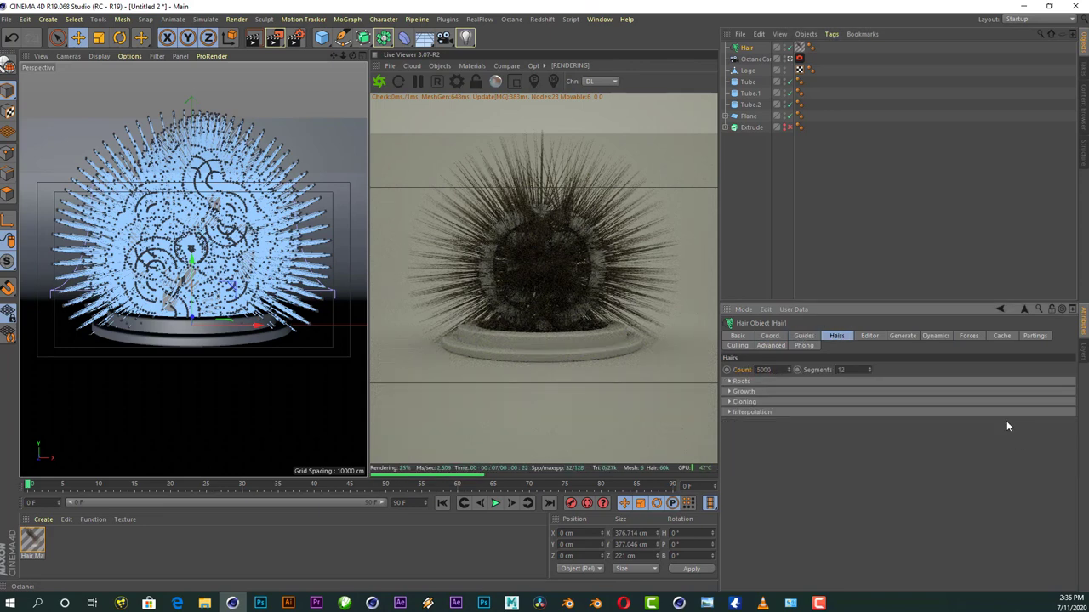
pyautogui.write('2')
pyautogui.click(893, 239)
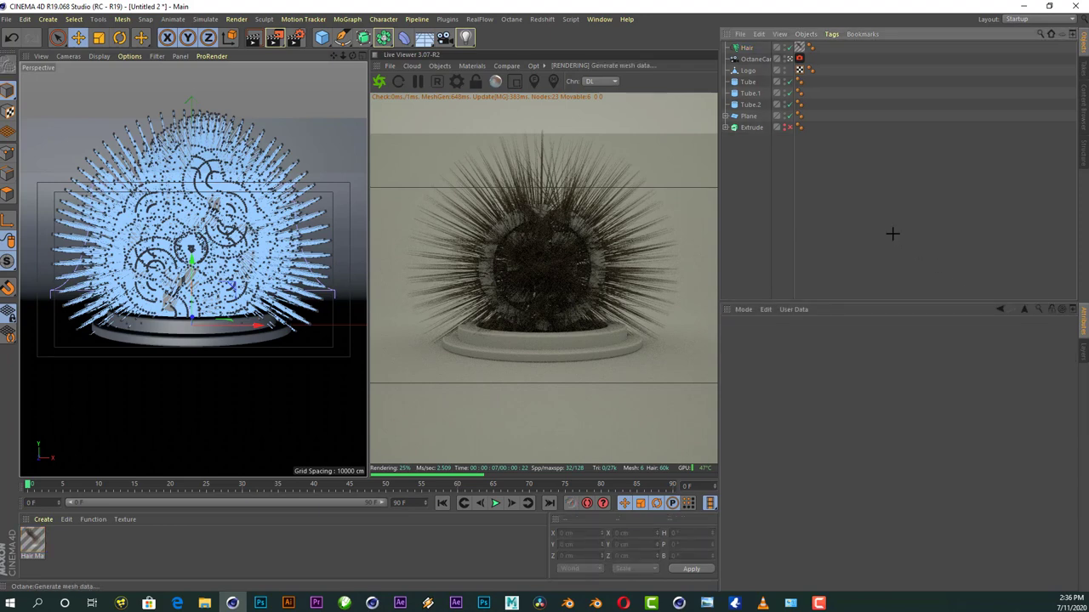
pyautogui.click(747, 48)
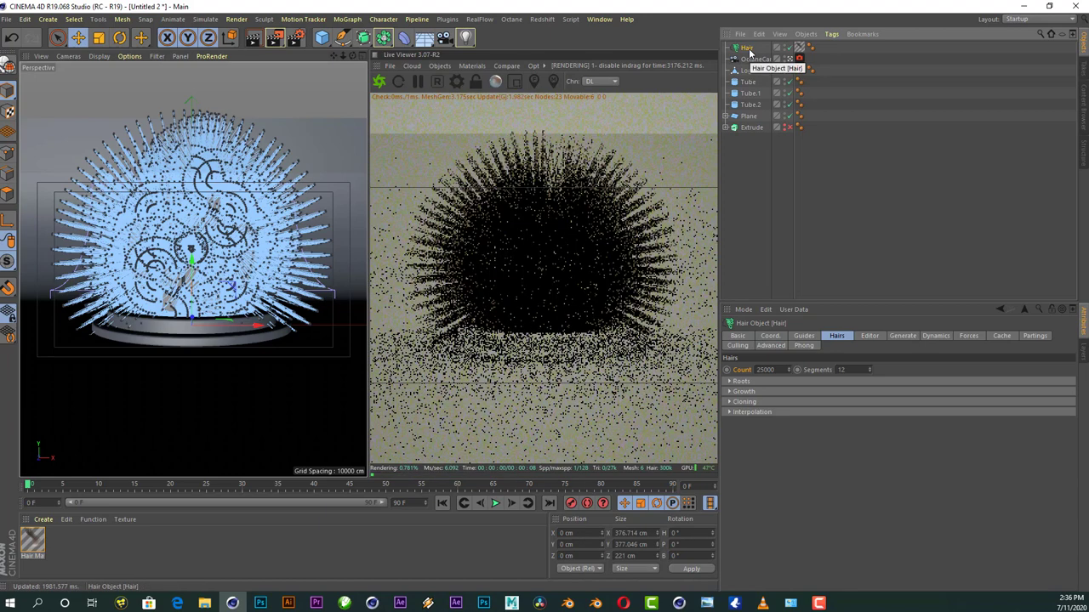
# - Set the hair guides to 15 cm length and 300 roots
pyautogui.click(803, 336)
pyautogui.write('15')
pyautogui.press('Return')
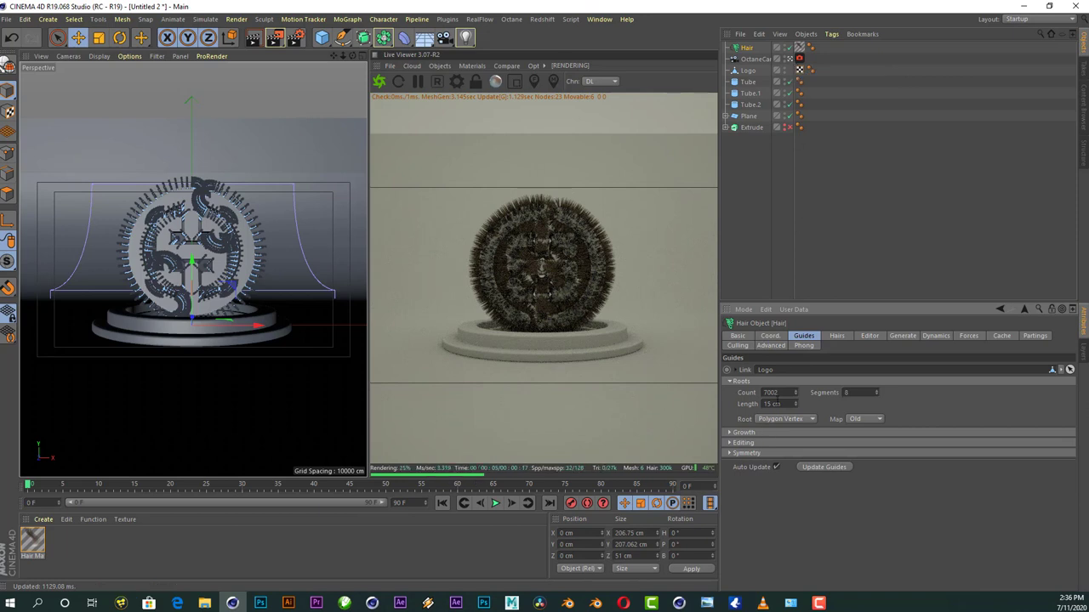
pyautogui.press('Return')
pyautogui.write('0')
pyautogui.press('Return')
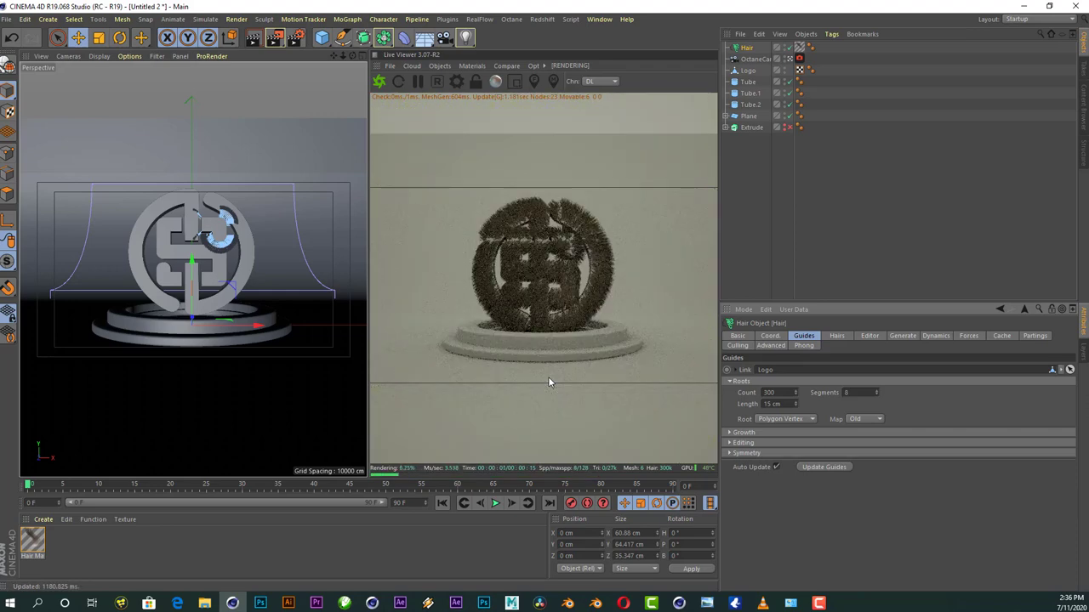
pyautogui.click(789, 59)
pyautogui.click(789, 59)
pyautogui.scroll(3, 189, 248)
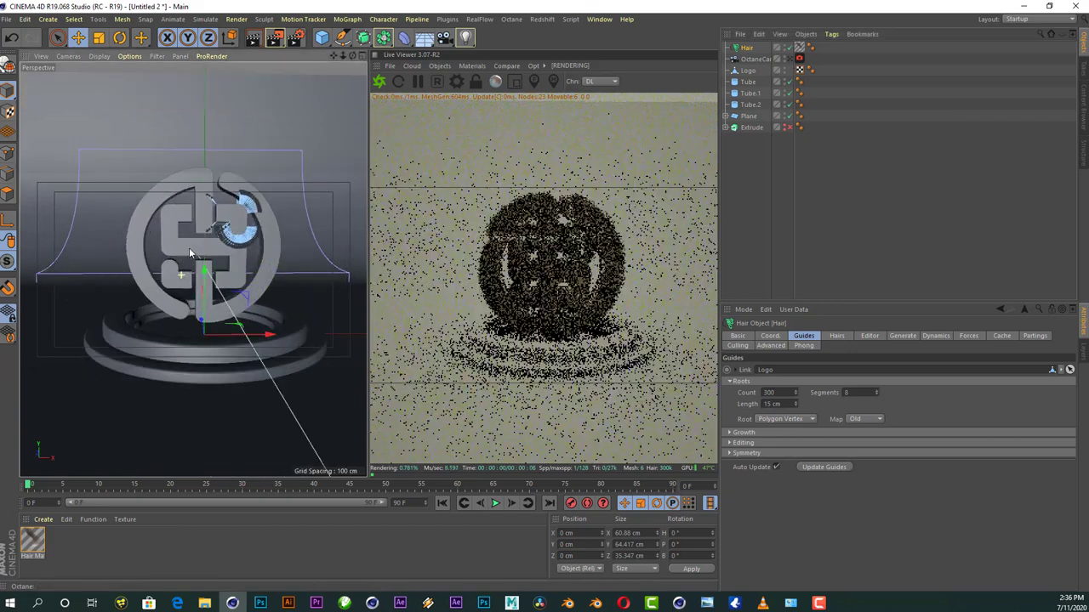
pyautogui.scroll(2, 198, 241)
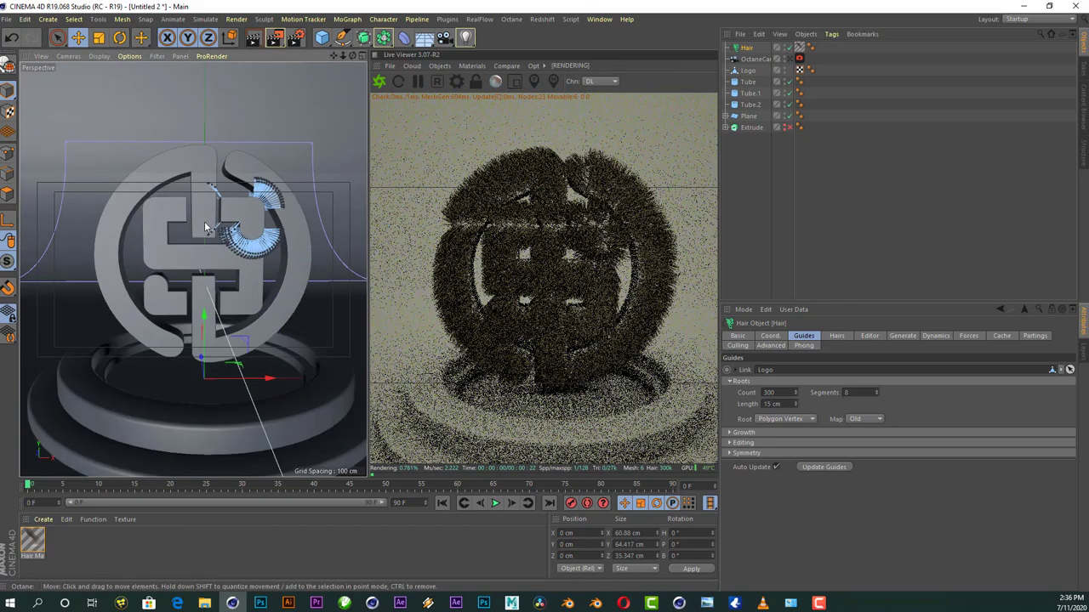
pyautogui.moveTo(353, 55); pyautogui.dragTo(400, 94)
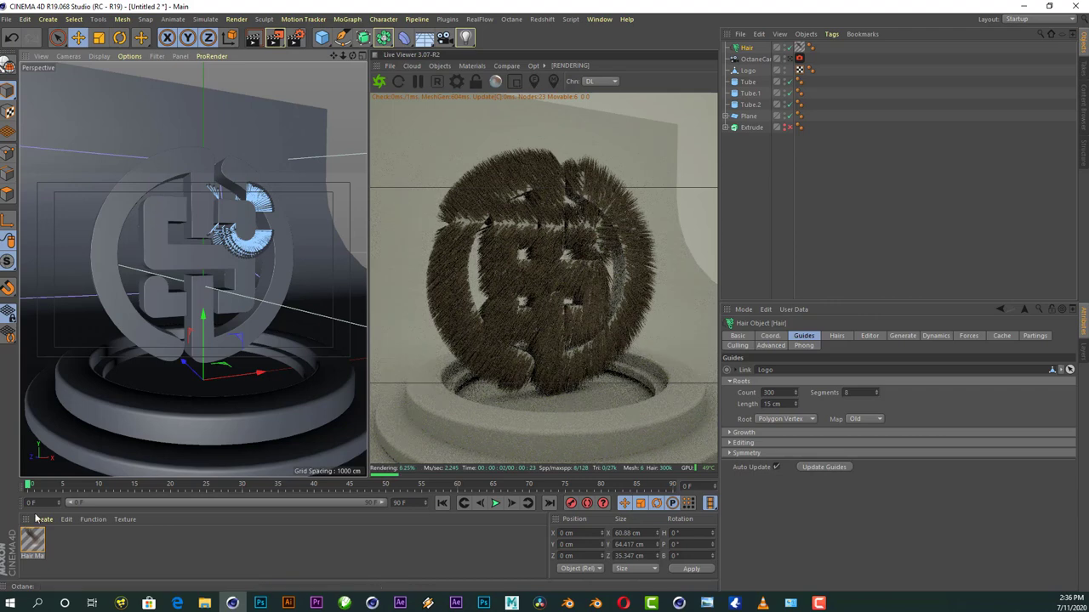
# - Open Hair Mat and enable Kink, Scale and Curl, with Curl at 15°
pyautogui.click(32, 540)
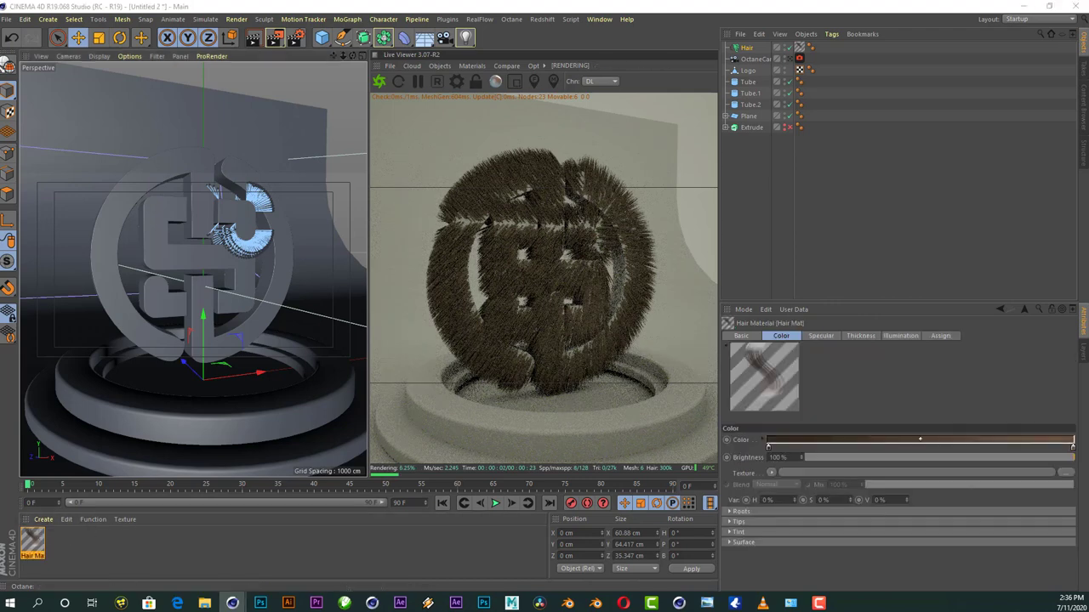
pyautogui.doubleClick(32, 541)
pyautogui.moveTo(709, 187); pyautogui.dragTo(880, 129)
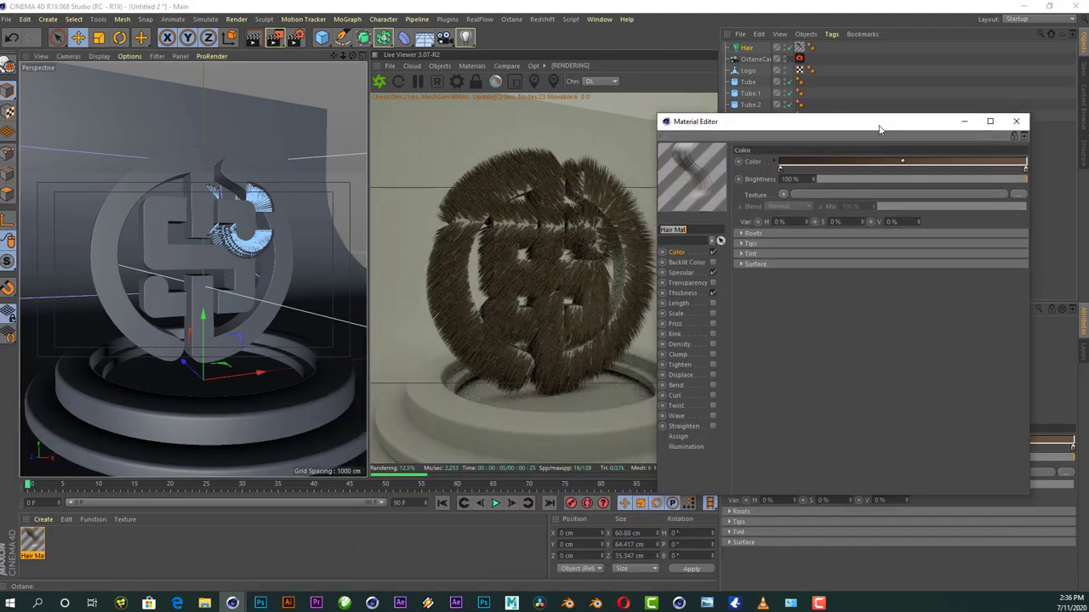
pyautogui.click(713, 334)
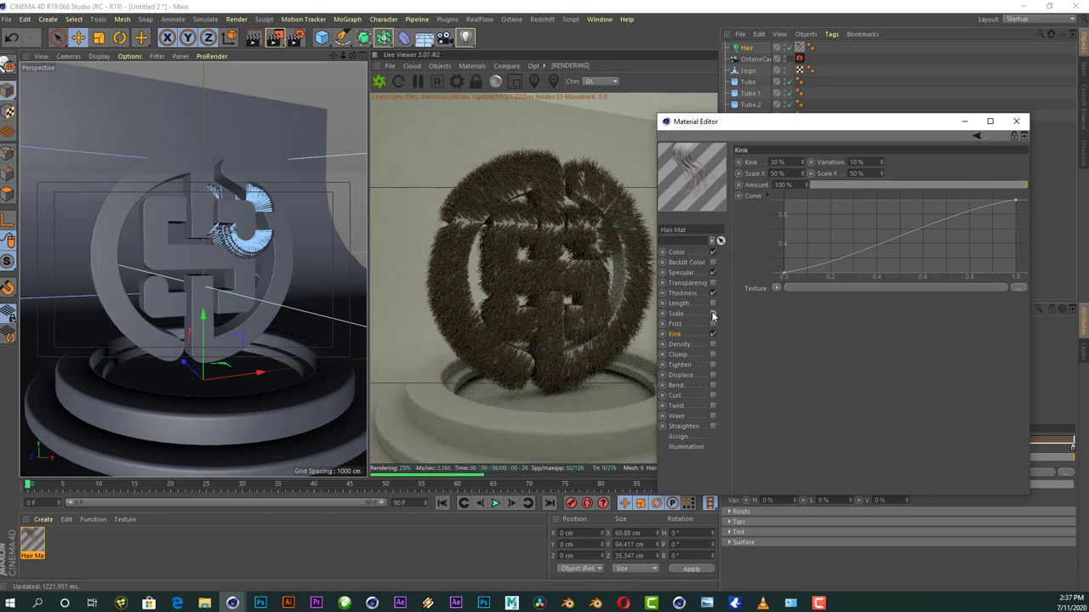
pyautogui.click(712, 313)
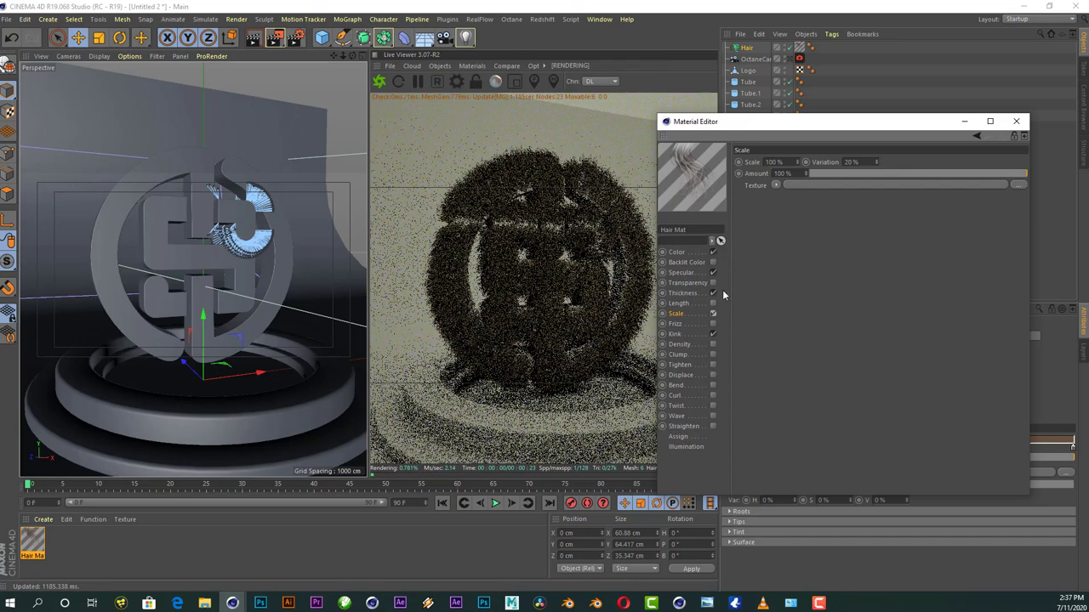
pyautogui.click(712, 396)
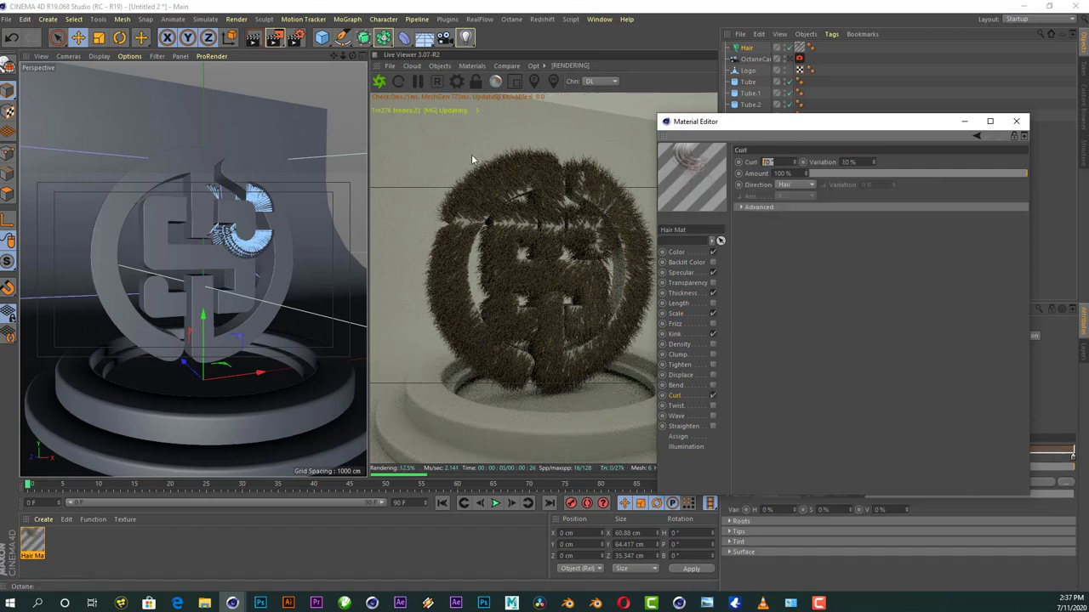
pyautogui.write('5')
pyautogui.press('Return')
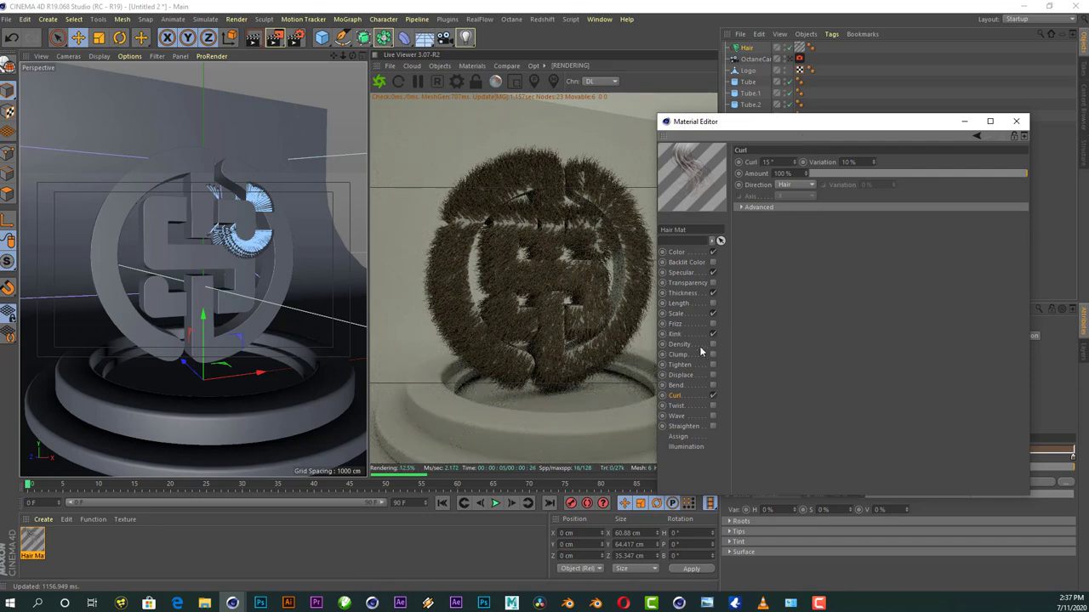
# - Lower the hair Kink to 20% and close the Material Editor
pyautogui.click(687, 335)
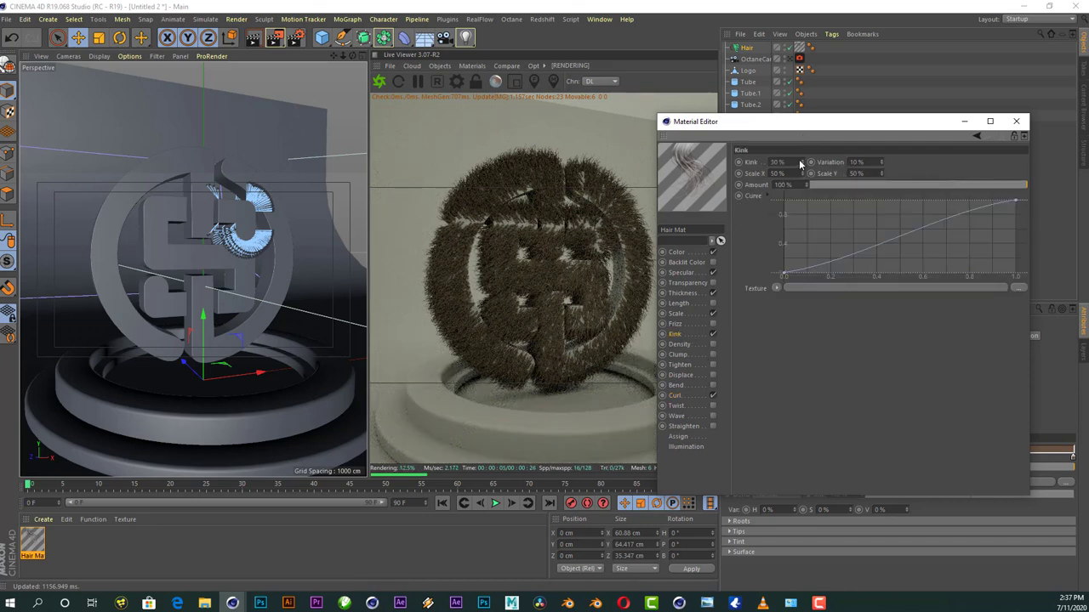
pyautogui.moveTo(800, 163); pyautogui.dragTo(500, 159)
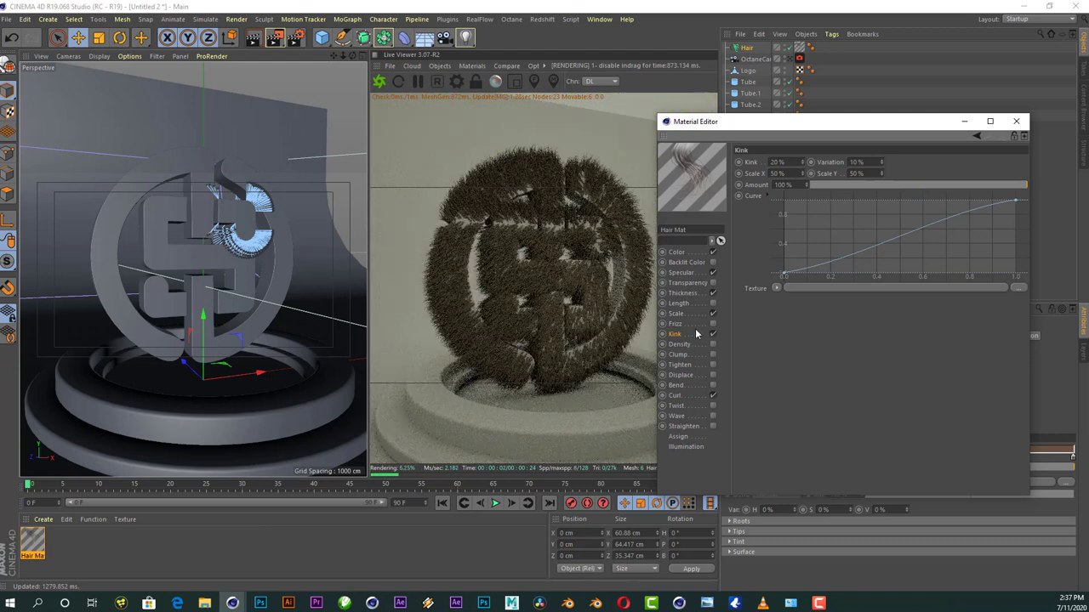
pyautogui.click(681, 294)
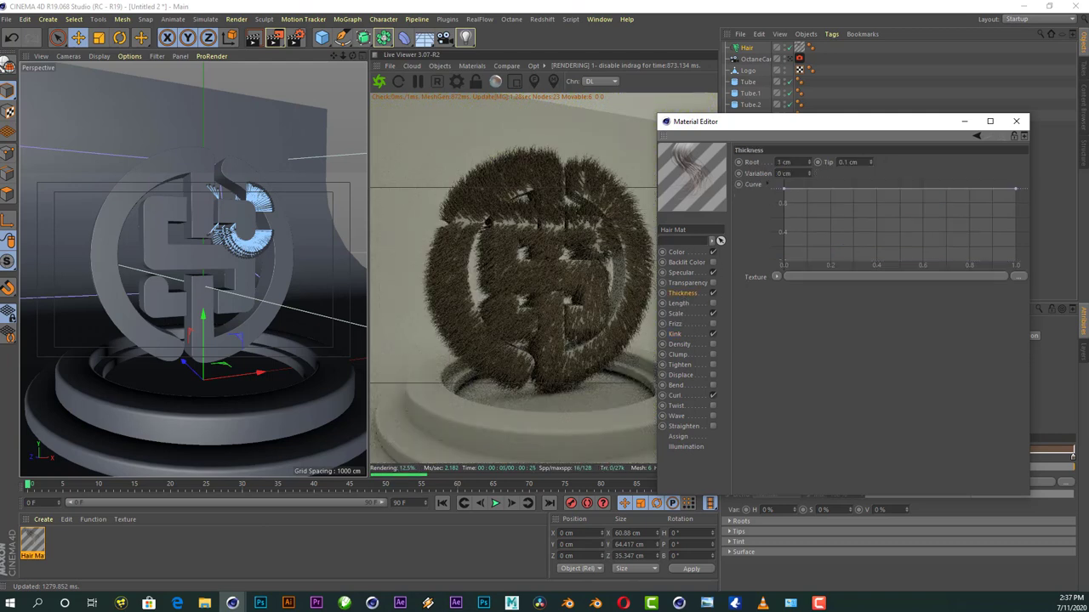
pyautogui.click(1018, 122)
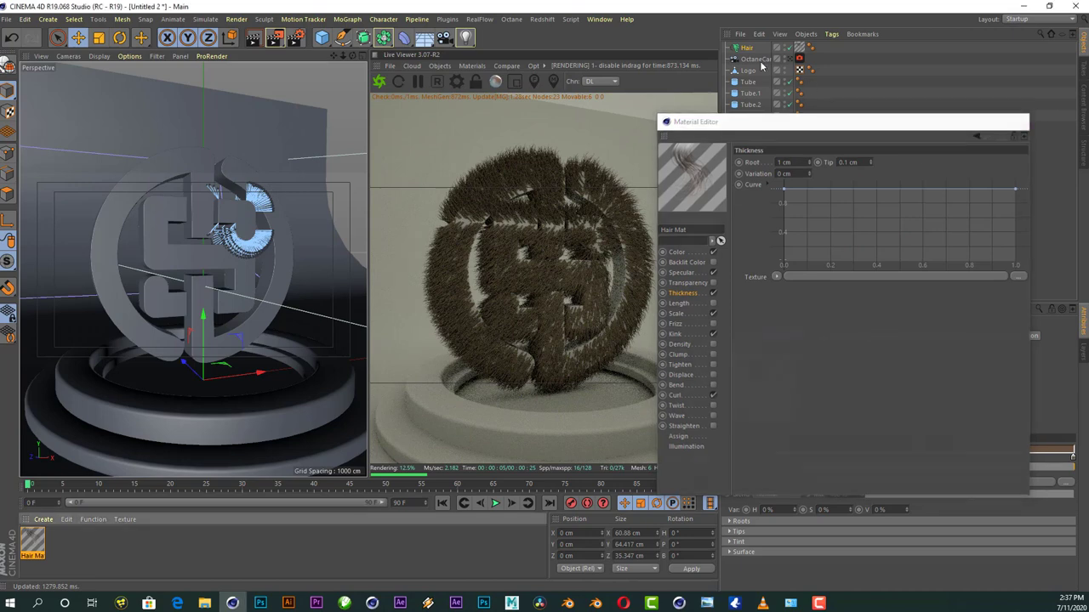
# - Disable hair Dynamics and create a new Octane Diffuse material, opening it for editing
pyautogui.click(936, 336)
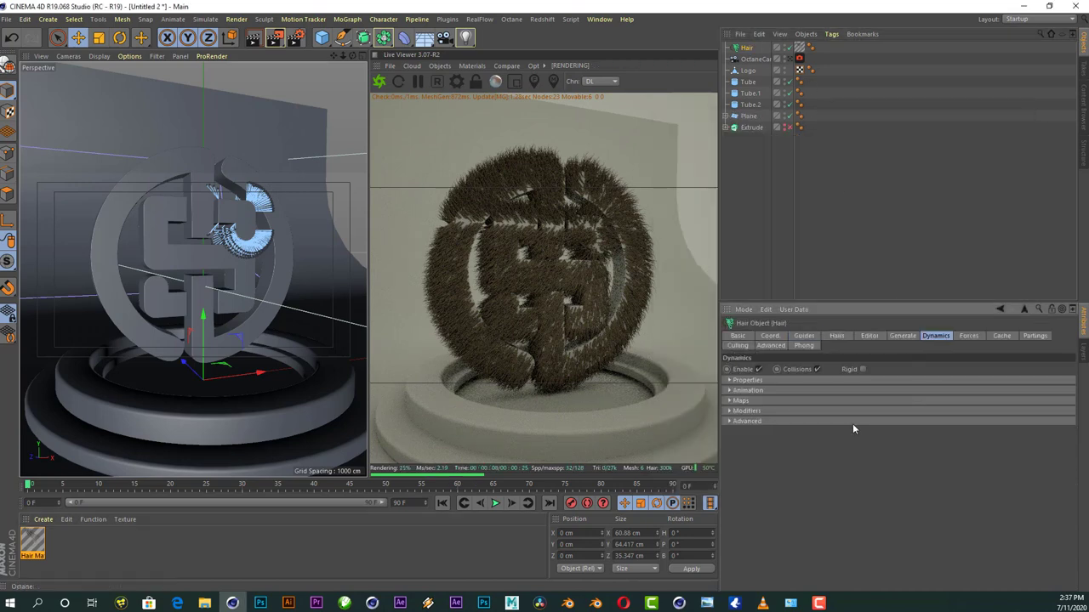
pyautogui.click(758, 368)
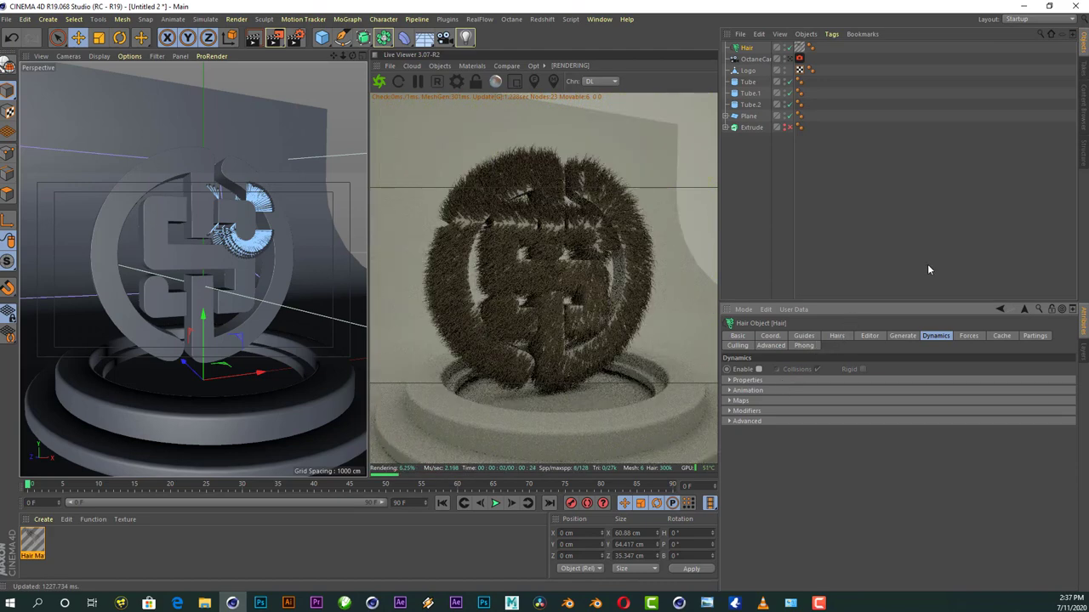
pyautogui.click(473, 66)
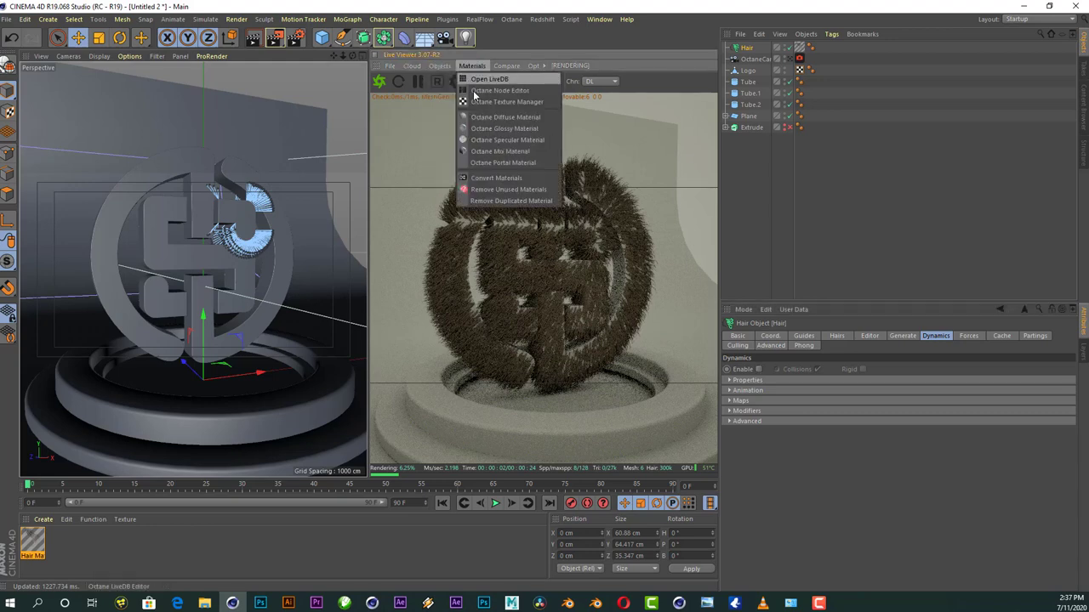
pyautogui.click(492, 116)
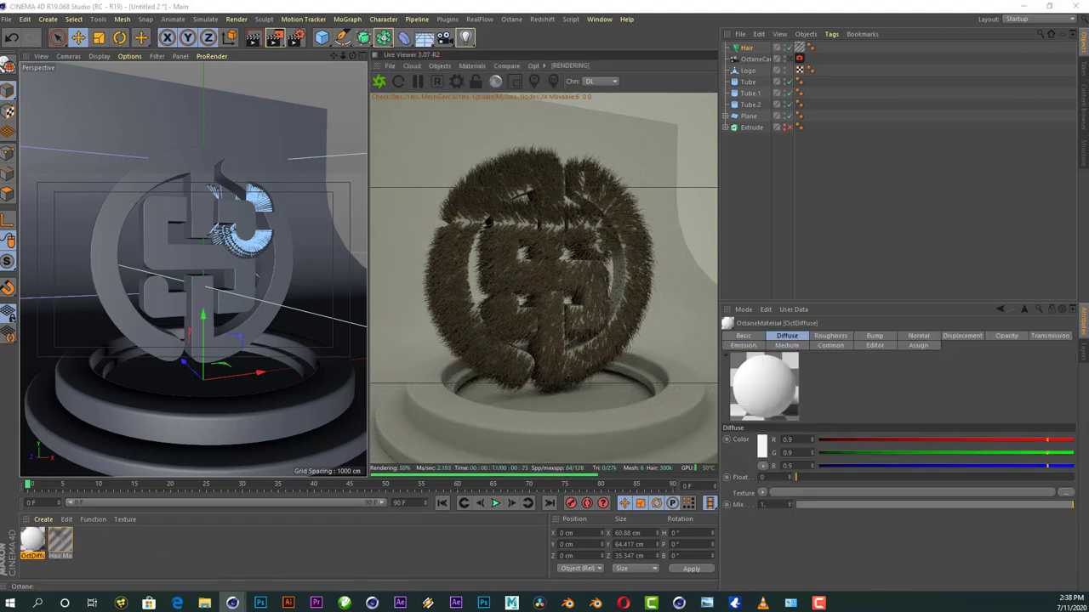
pyautogui.doubleClick(32, 541)
pyautogui.moveTo(417, 237); pyautogui.dragTo(626, 154)
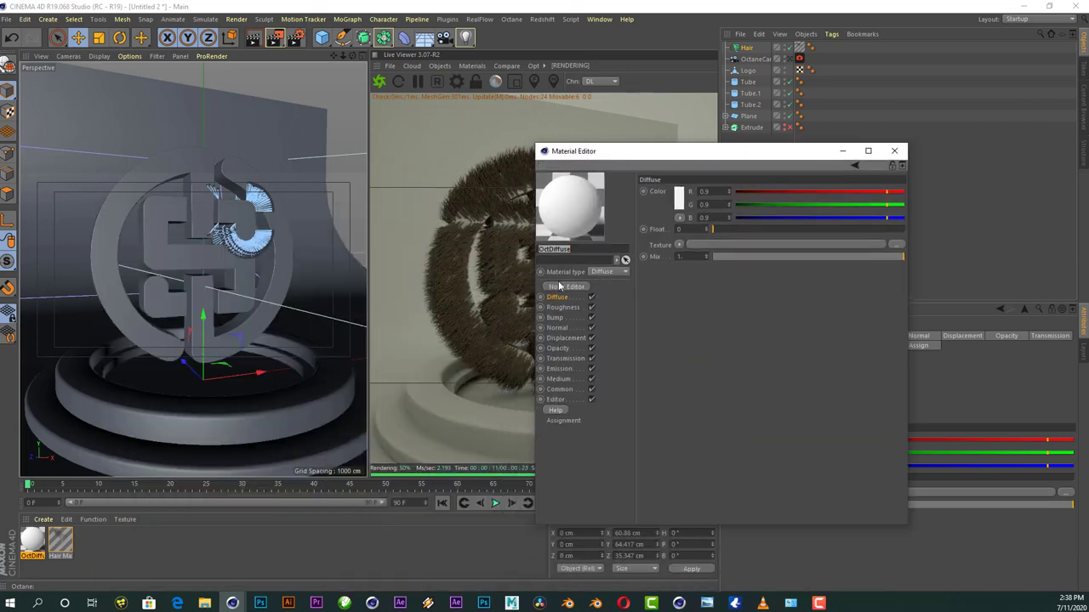
pyautogui.click(678, 247)
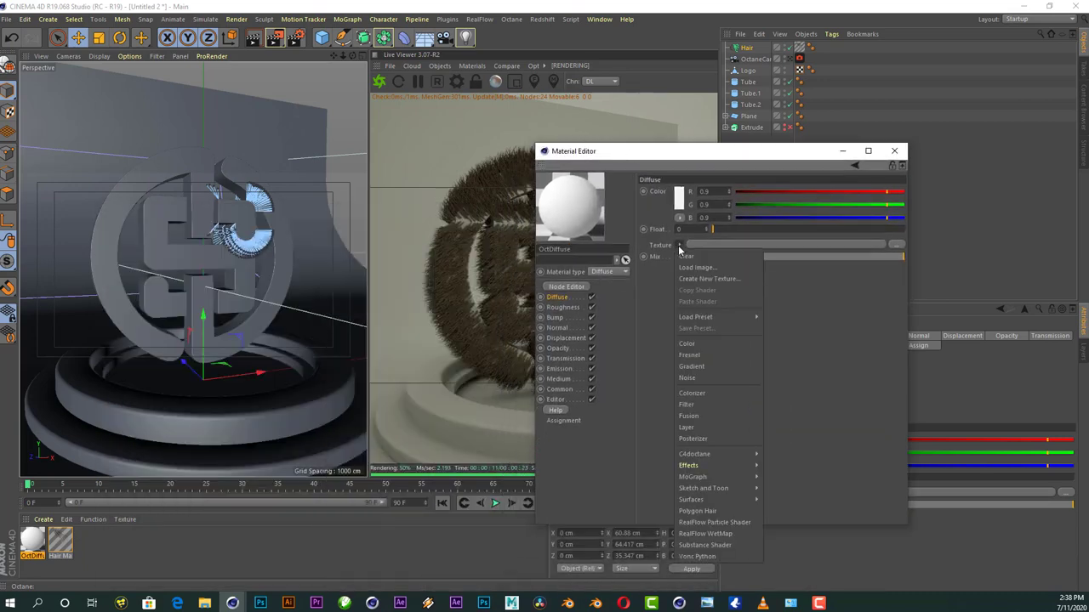
# - Load a Gradient shader into the diffuse Texture and open its settings
pyautogui.click(713, 366)
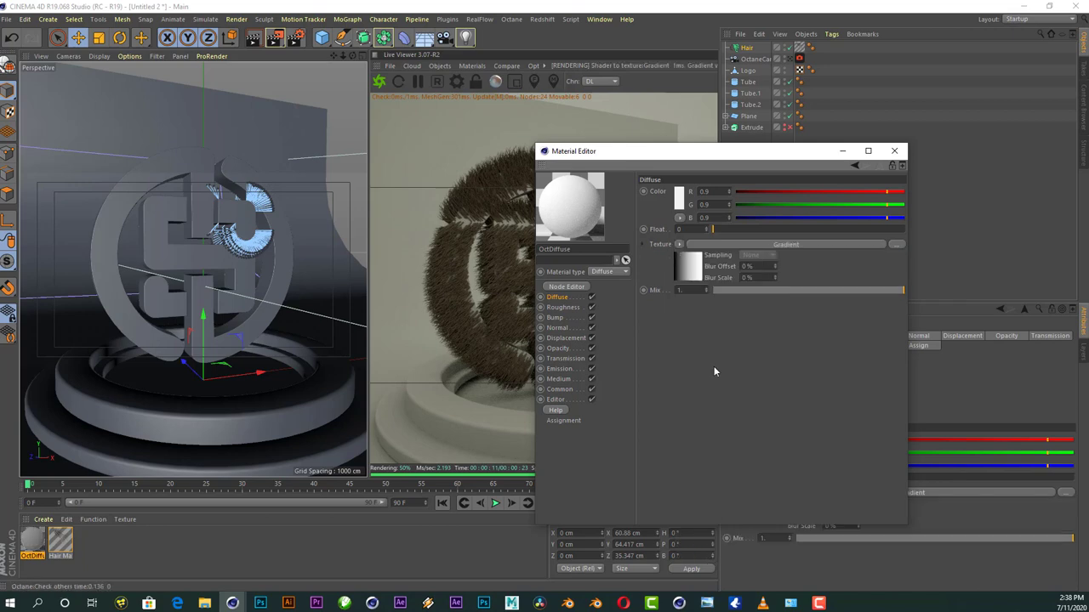
pyautogui.click(688, 274)
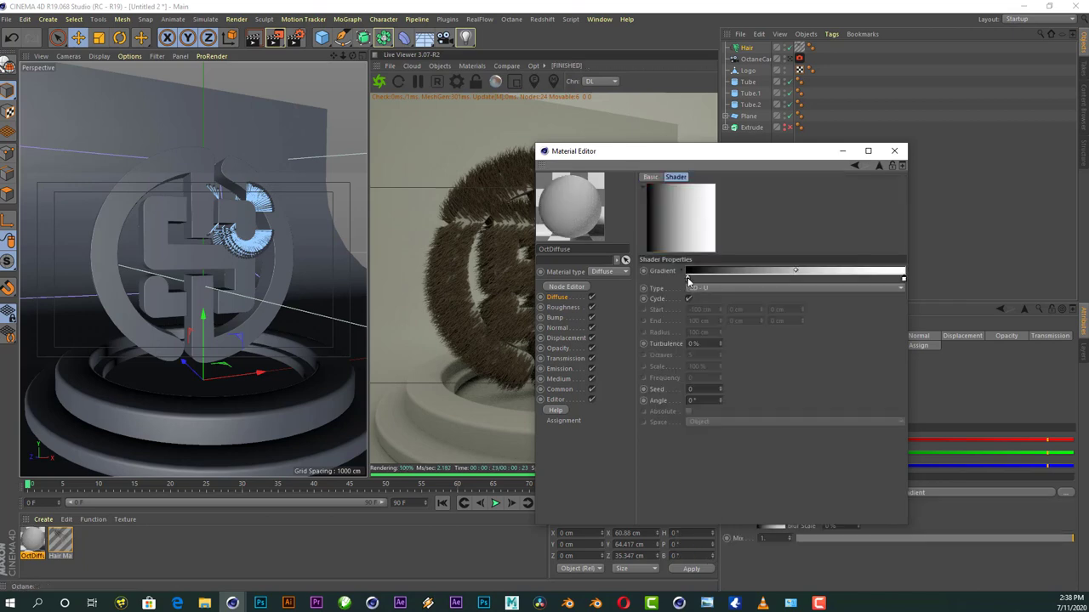
pyautogui.moveTo(660, 151); pyautogui.dragTo(809, 94)
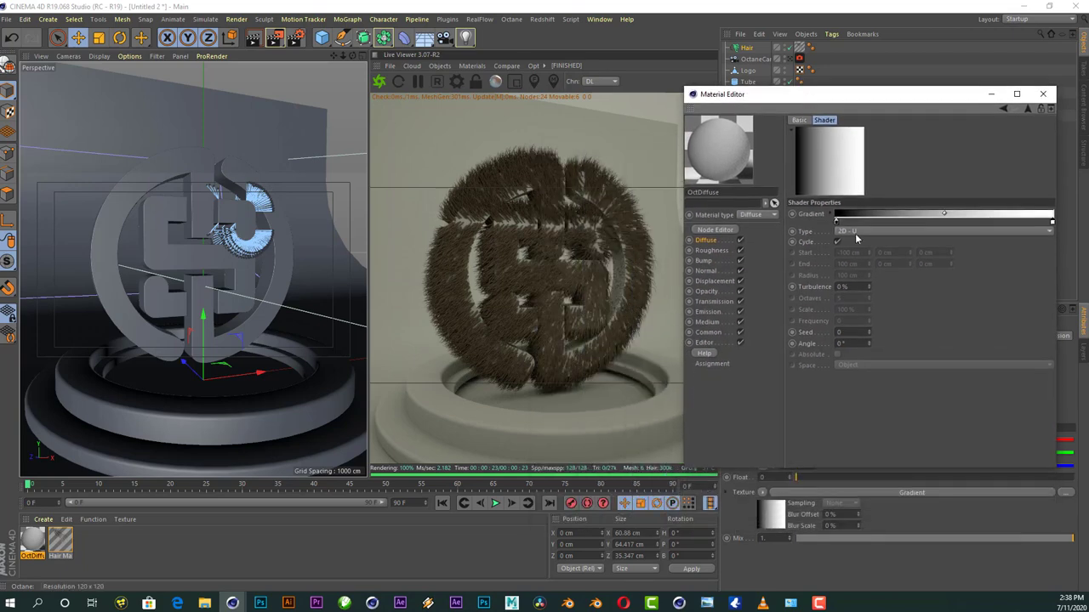
# - Color the gradient's left knot bright cyan and its right knot deep blue
pyautogui.doubleClick(837, 221)
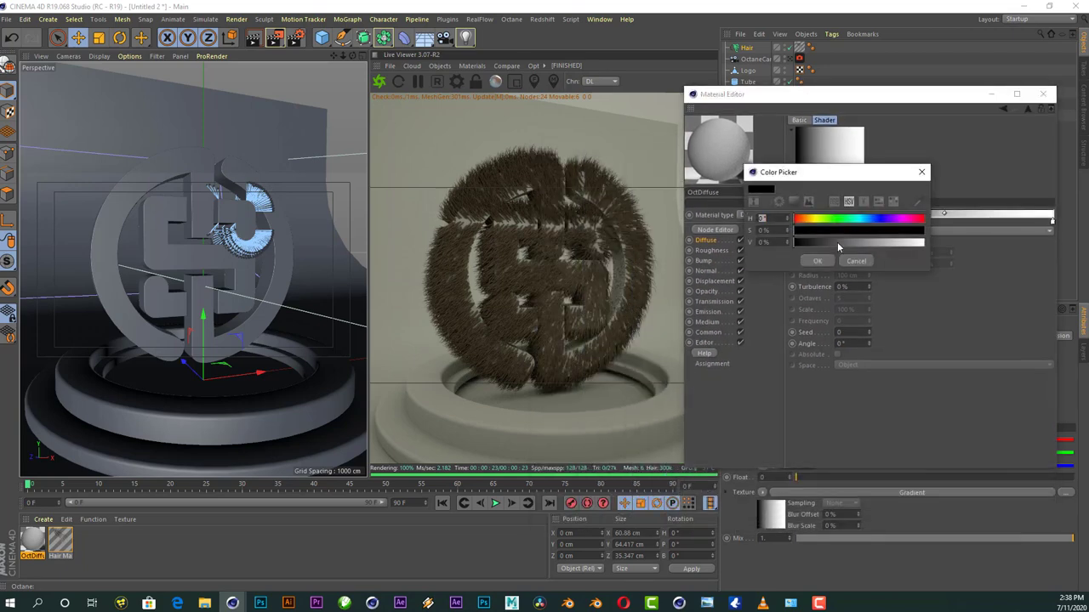
pyautogui.click(796, 204)
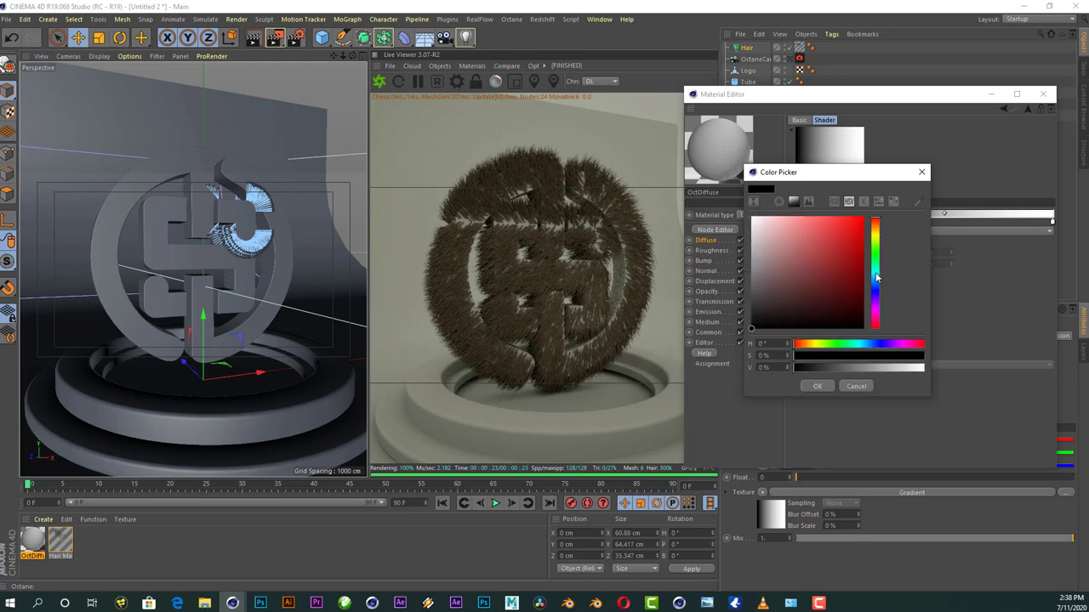
pyautogui.click(876, 278)
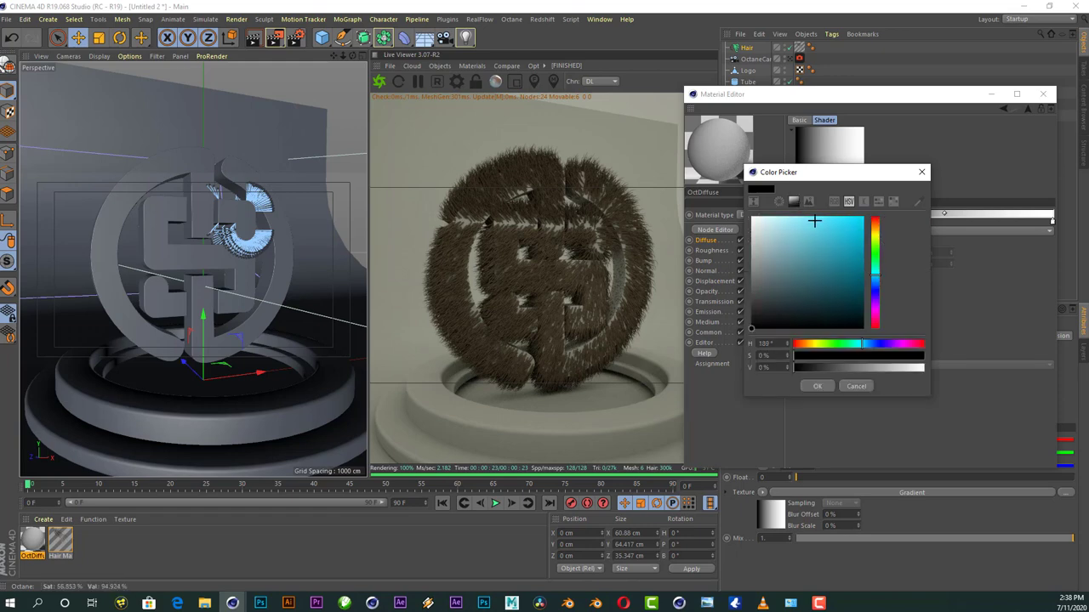
pyautogui.moveTo(814, 221); pyautogui.dragTo(831, 223)
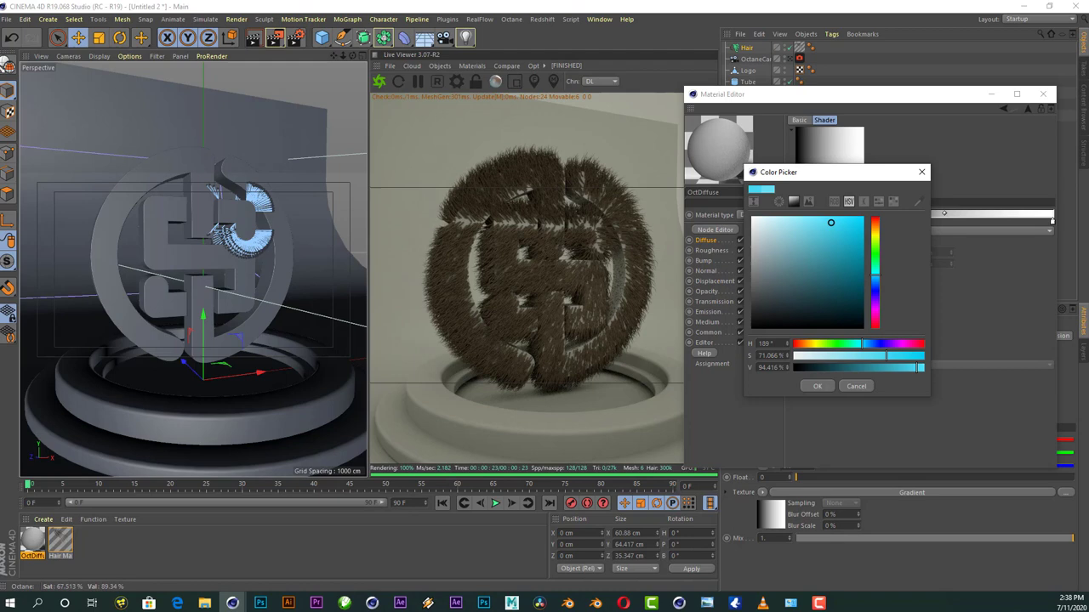
pyautogui.click(817, 385)
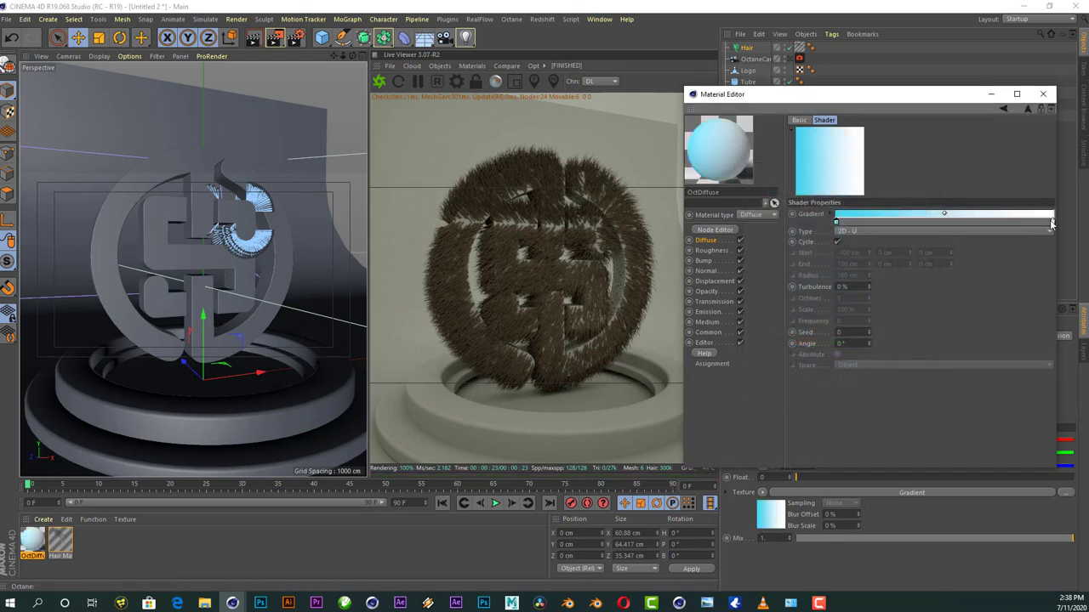
pyautogui.doubleClick(1052, 222)
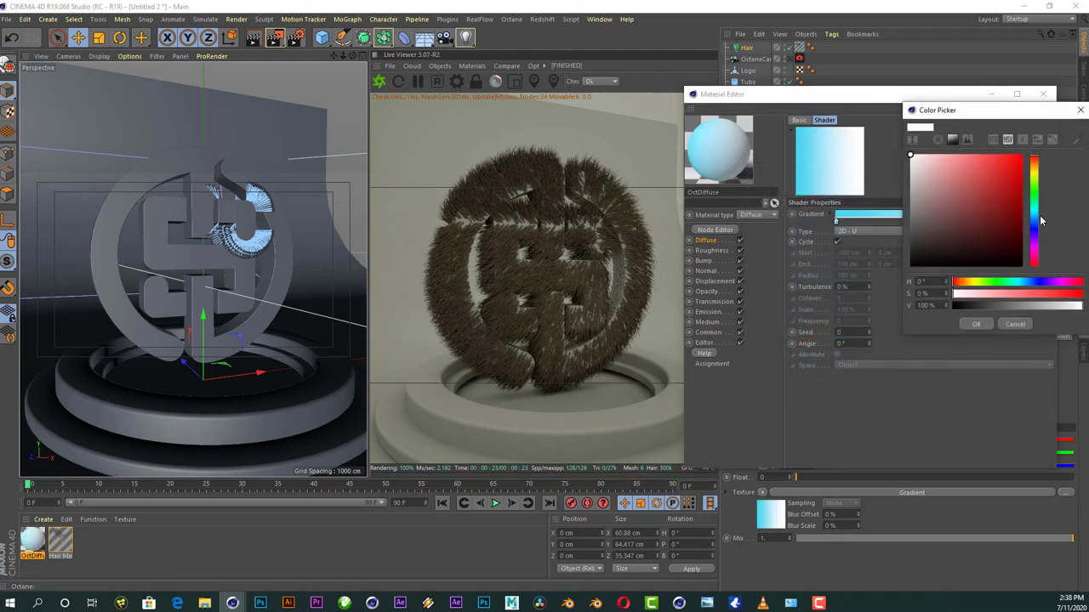
pyautogui.click(1034, 219)
pyautogui.click(1021, 212)
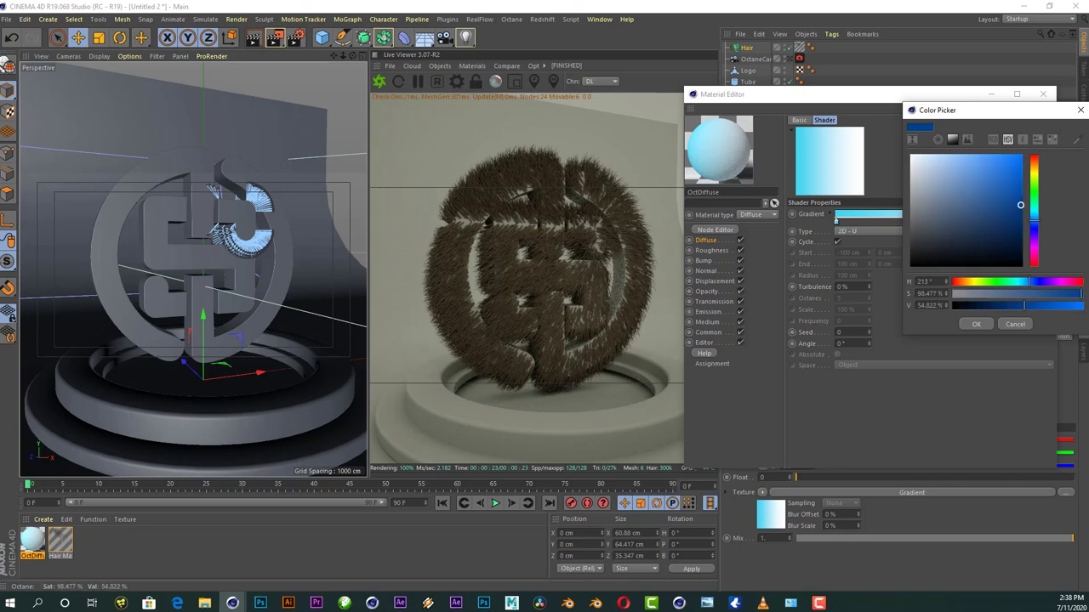
pyautogui.click(973, 323)
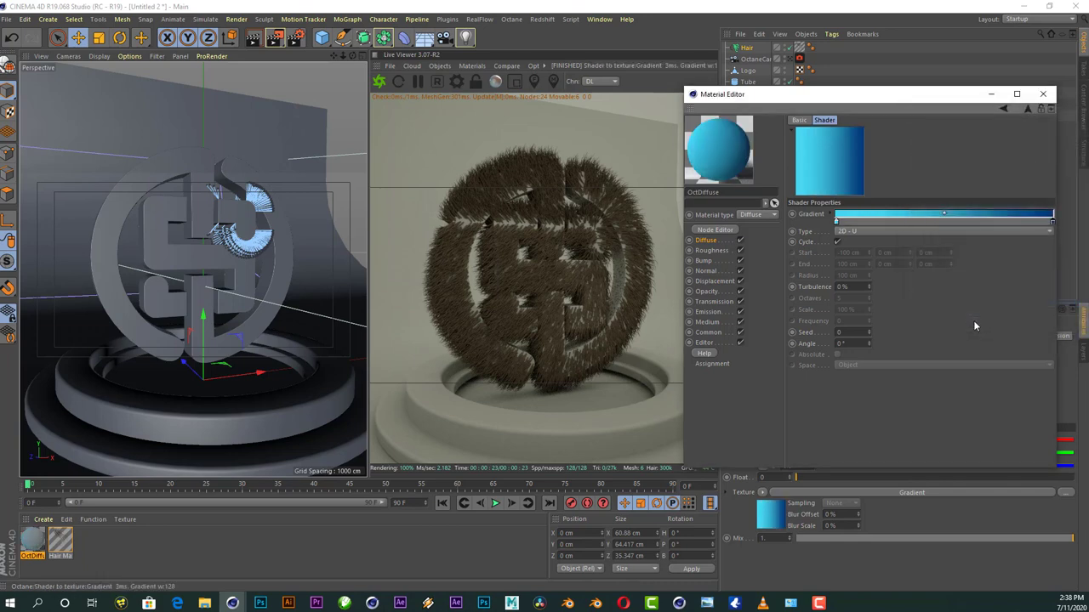
# - Set the gradient interpolation to None and move the dark blue knot to the middle
pyautogui.click(830, 214)
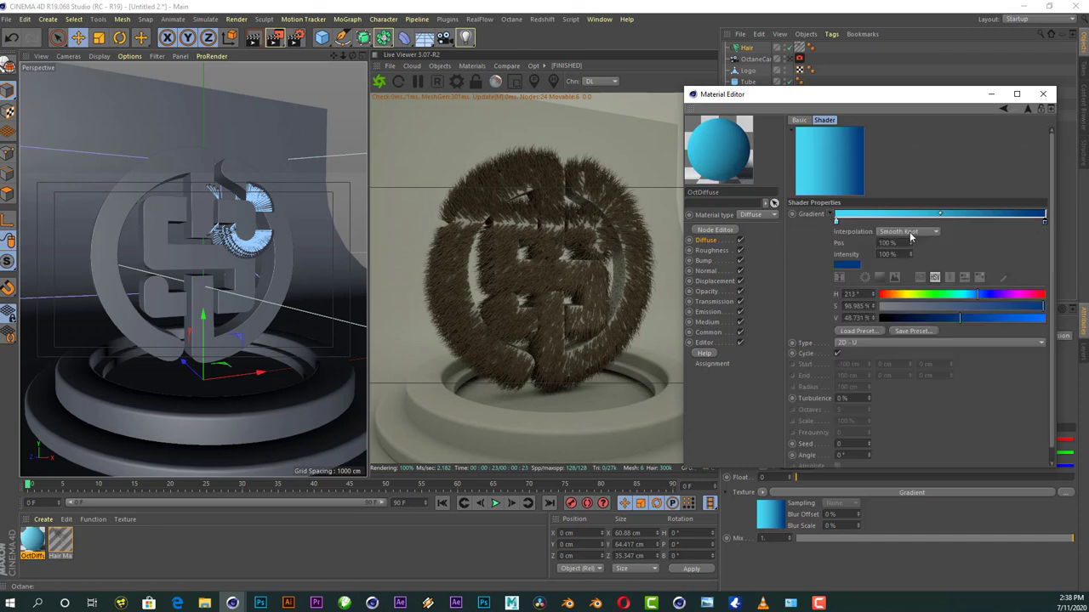
pyautogui.click(909, 233)
pyautogui.click(914, 292)
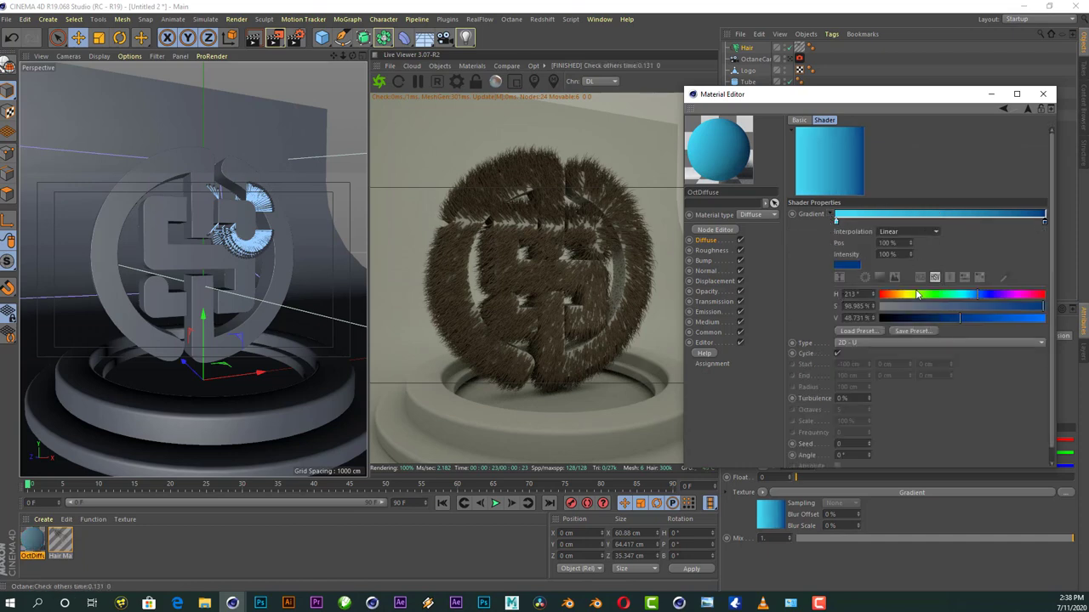
pyautogui.click(911, 233)
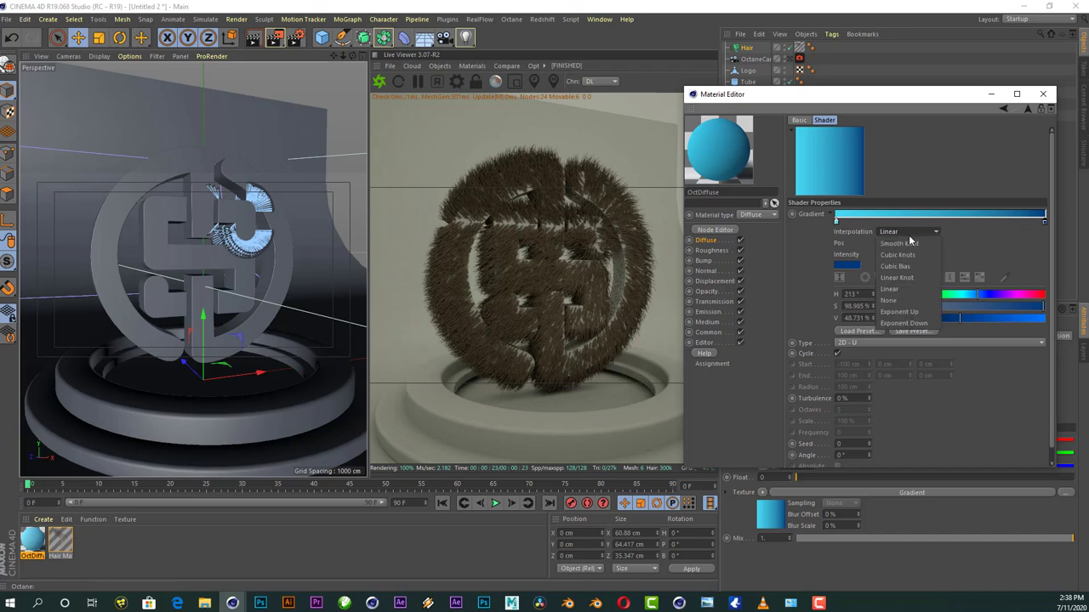
pyautogui.click(909, 301)
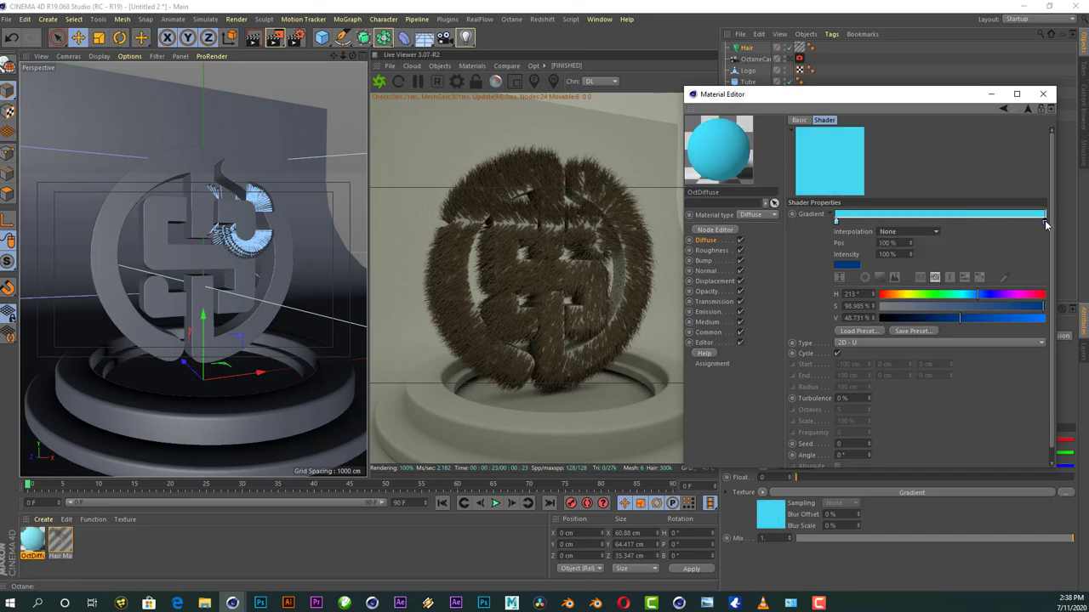
pyautogui.moveTo(1045, 225); pyautogui.dragTo(940, 225)
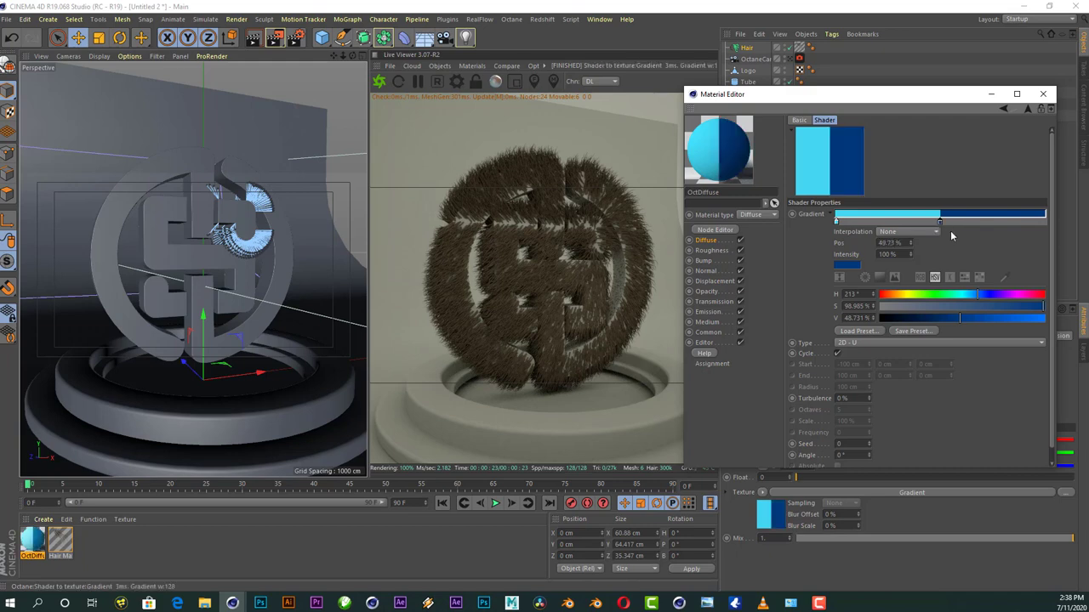
# - Repeatedly double the gradient knots to produce many thin cyan and blue stripes
pyautogui.rightClick(868, 218)
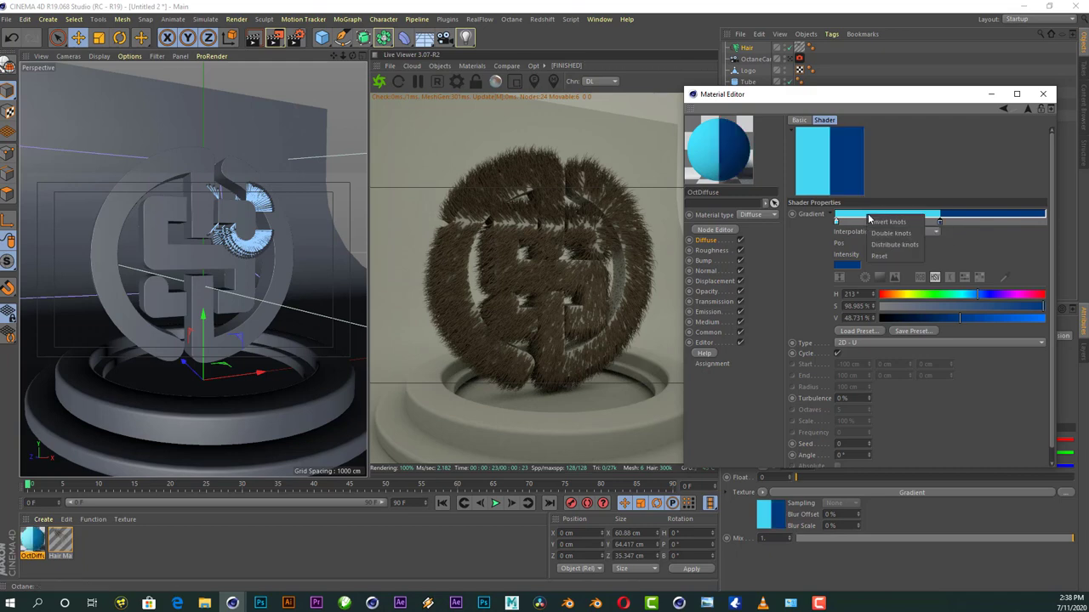
pyautogui.click(889, 240)
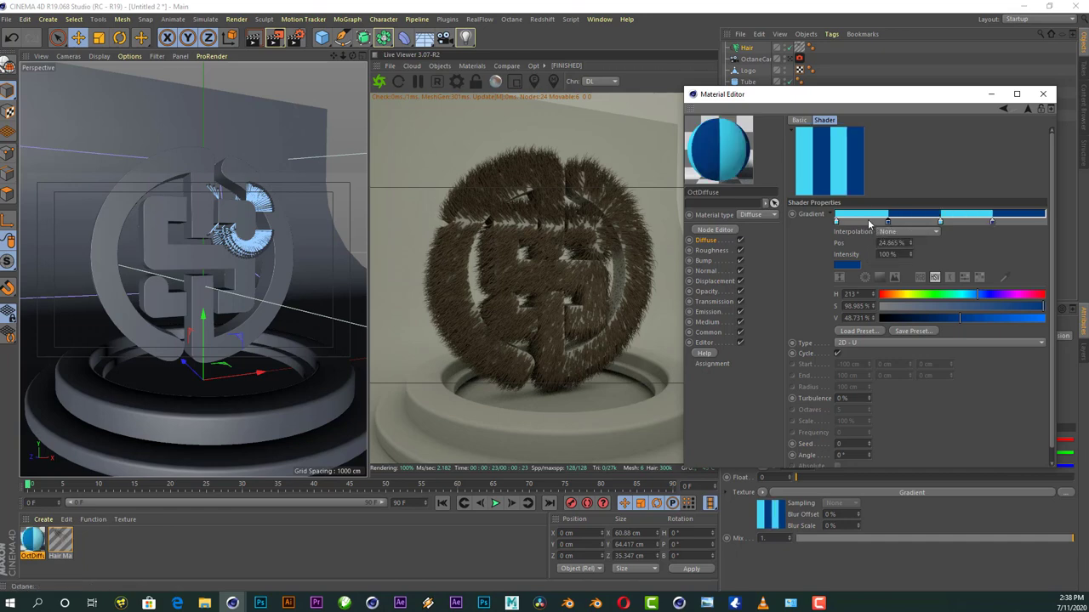
pyautogui.rightClick(865, 220)
pyautogui.click(884, 237)
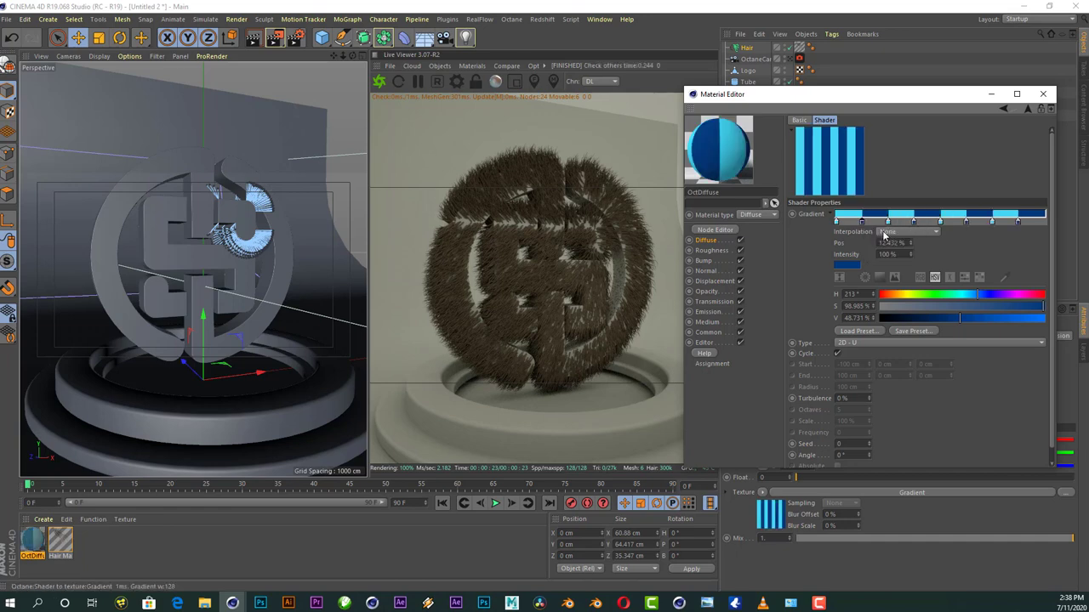
pyautogui.rightClick(851, 219)
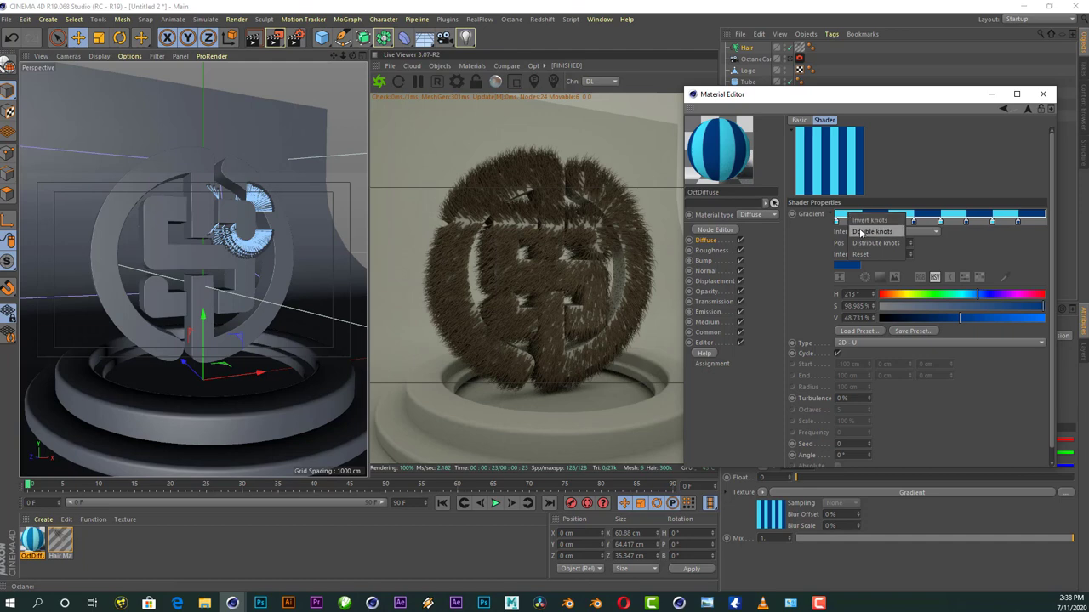
pyautogui.click(860, 235)
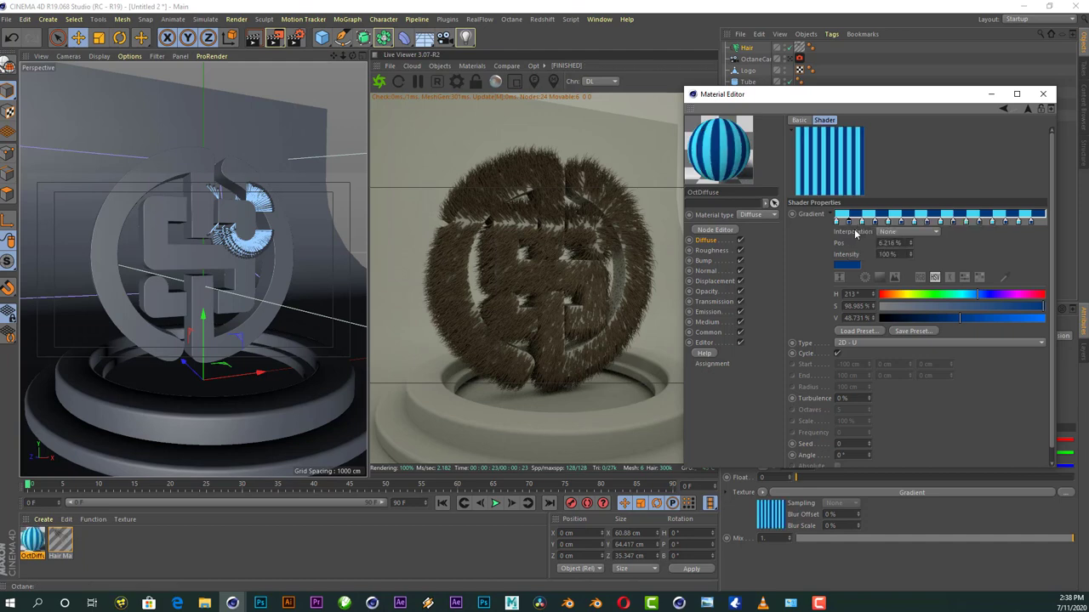
pyautogui.moveTo(790, 95); pyautogui.dragTo(814, 229)
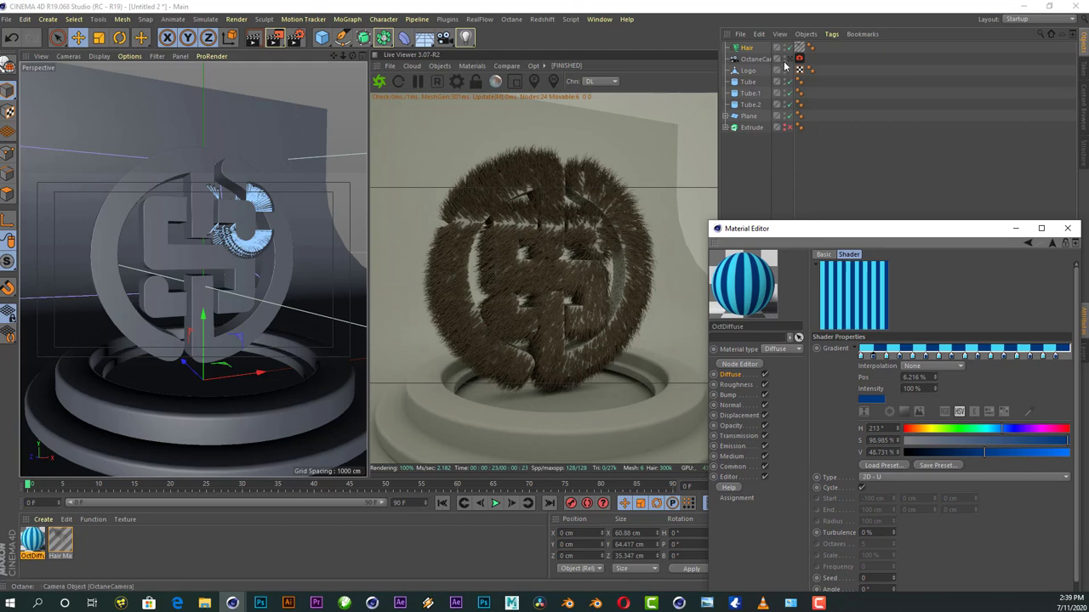
# - Apply OctDiffuse to the Logo and hide the hair to preview the texture
pyautogui.click(753, 72)
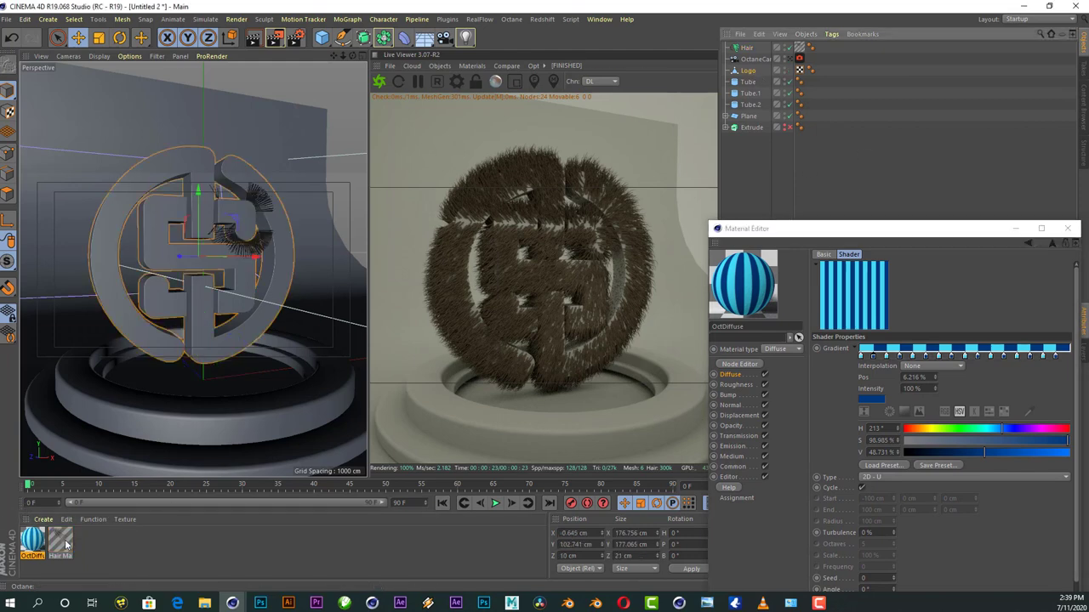
pyautogui.moveTo(30, 540); pyautogui.dragTo(755, 73)
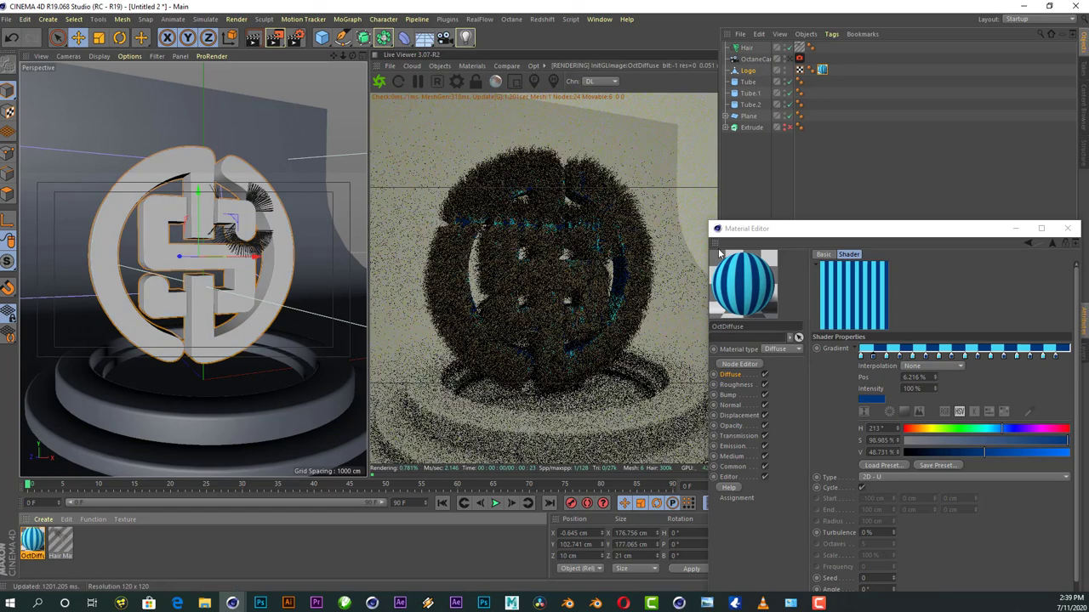
pyautogui.click(787, 46)
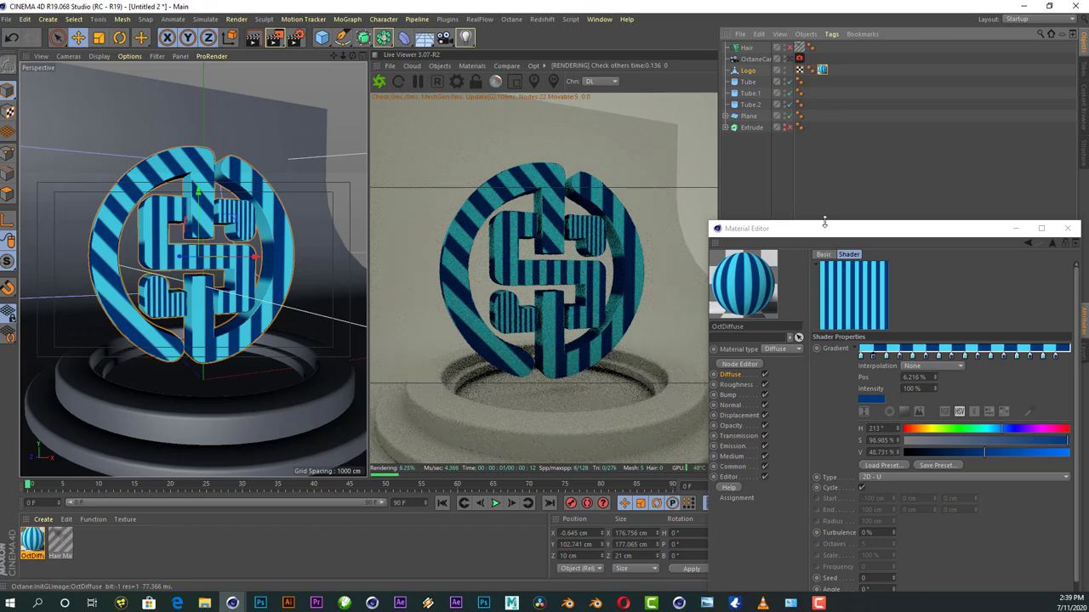
pyautogui.click(829, 236)
pyautogui.moveTo(828, 236); pyautogui.dragTo(420, 110)
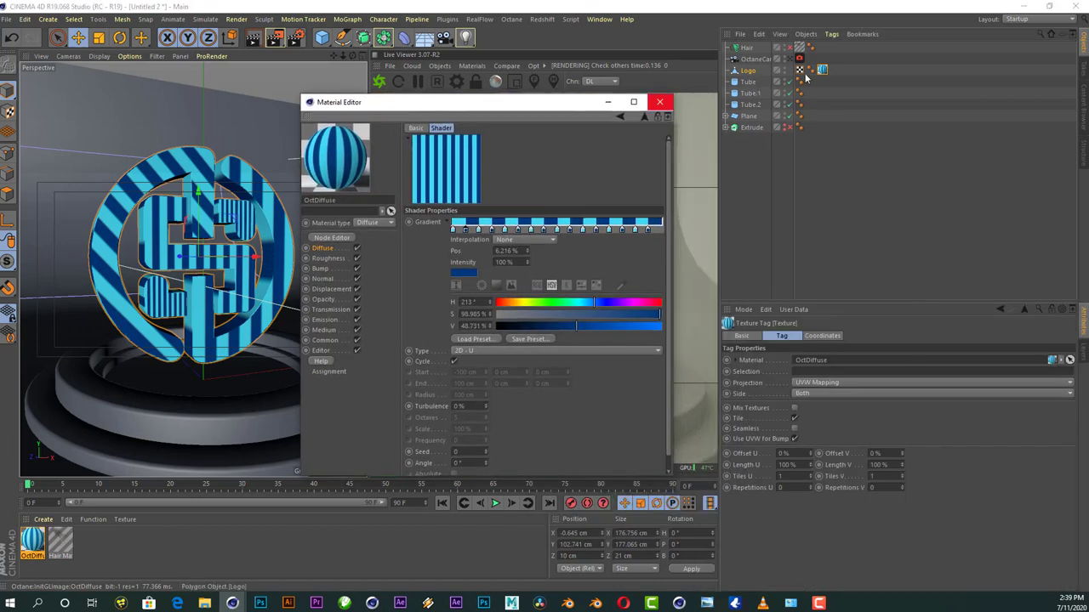
# - Set the texture tag to Cubic projection with Length U and V at 50%
pyautogui.click(815, 382)
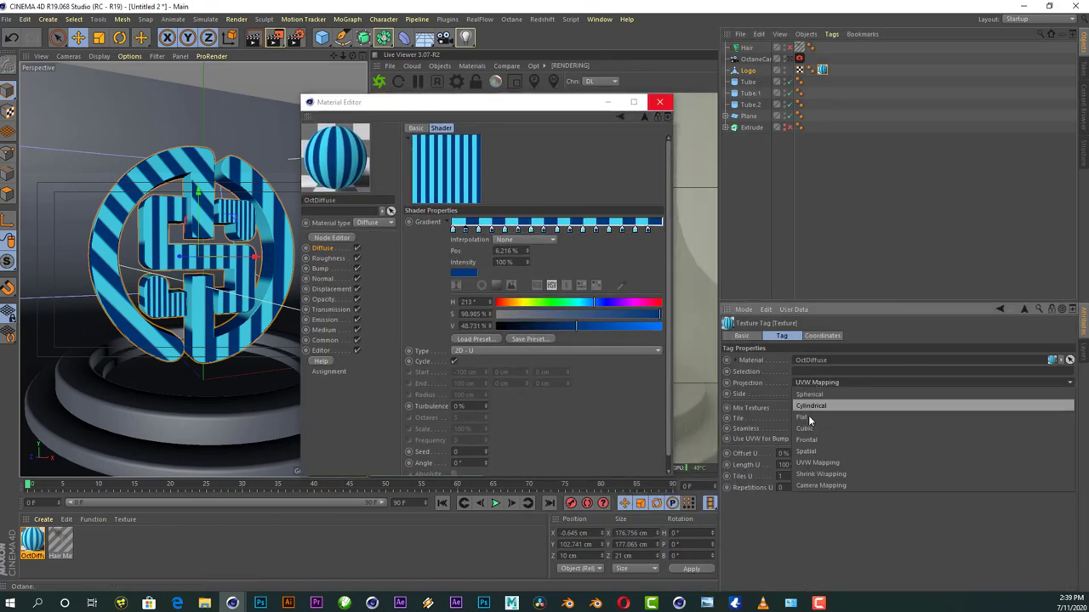
pyautogui.click(810, 429)
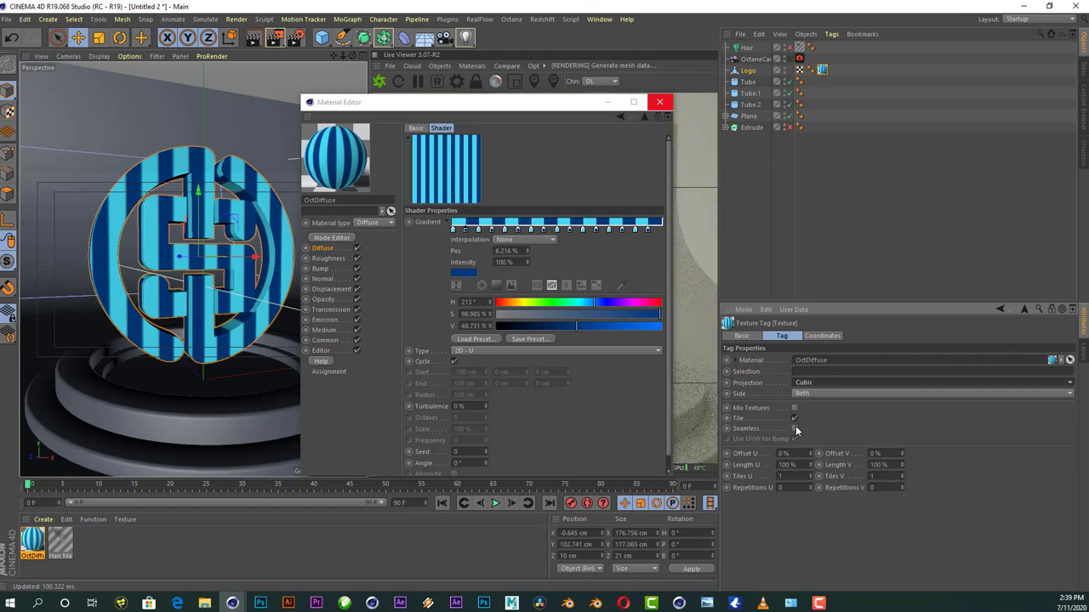
pyautogui.write('50')
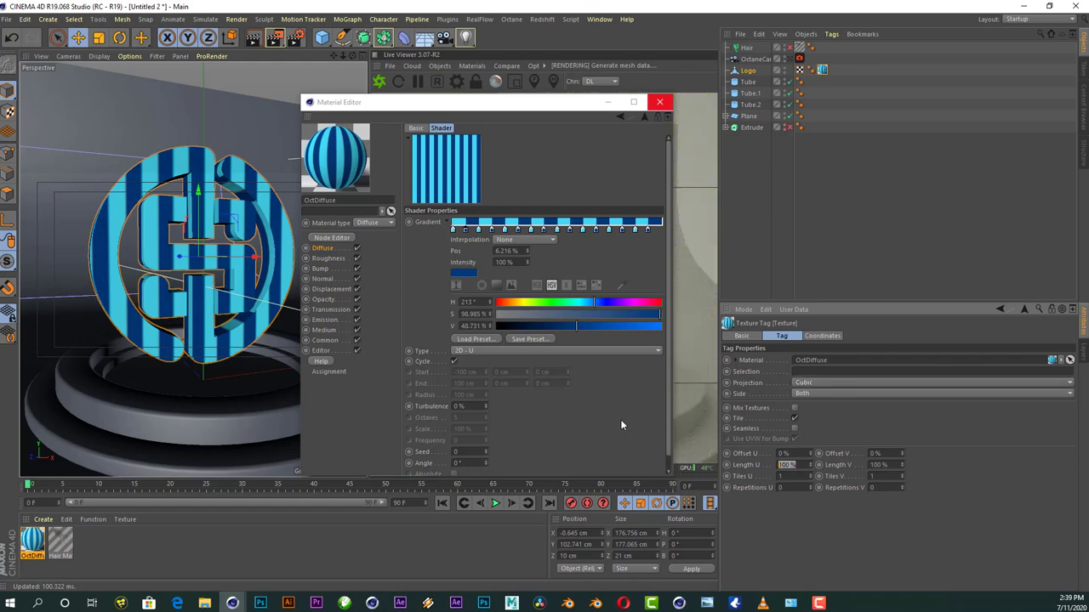
pyautogui.press('Tab')
pyautogui.write('50')
pyautogui.press('Tab')
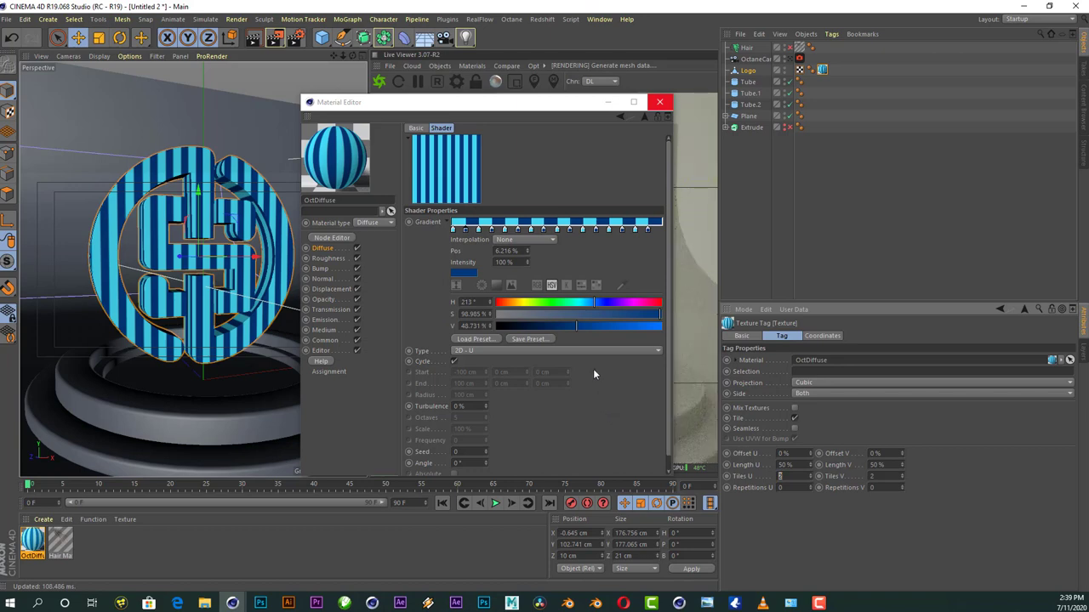
# - Double the gradient knots once more and close the Material Editor
pyautogui.moveTo(472, 103); pyautogui.dragTo(876, 164)
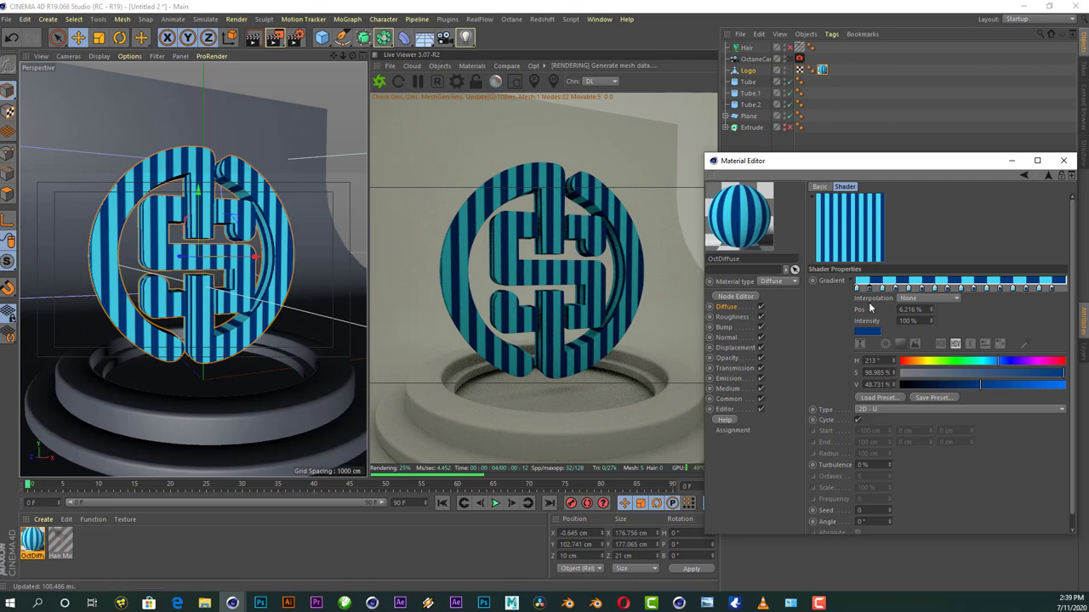
pyautogui.rightClick(866, 289)
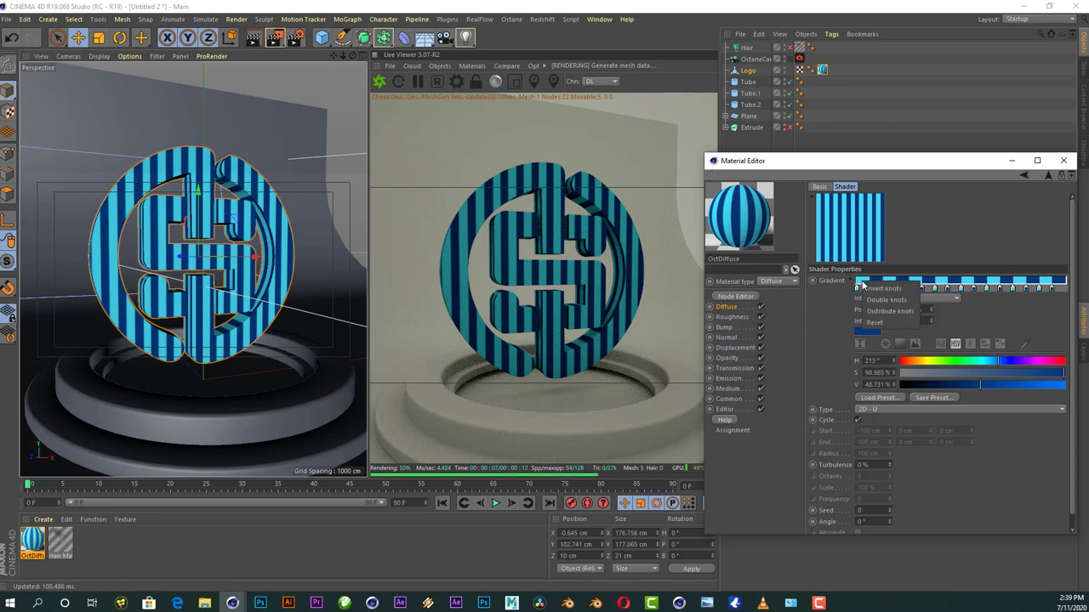
pyautogui.click(864, 308)
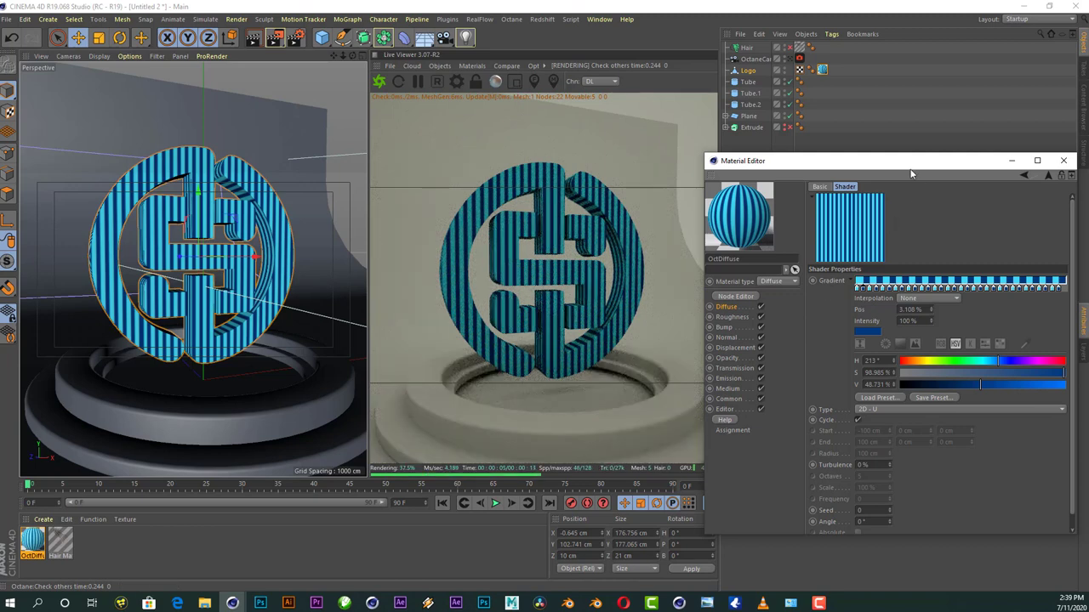
pyautogui.moveTo(910, 163); pyautogui.dragTo(855, 180)
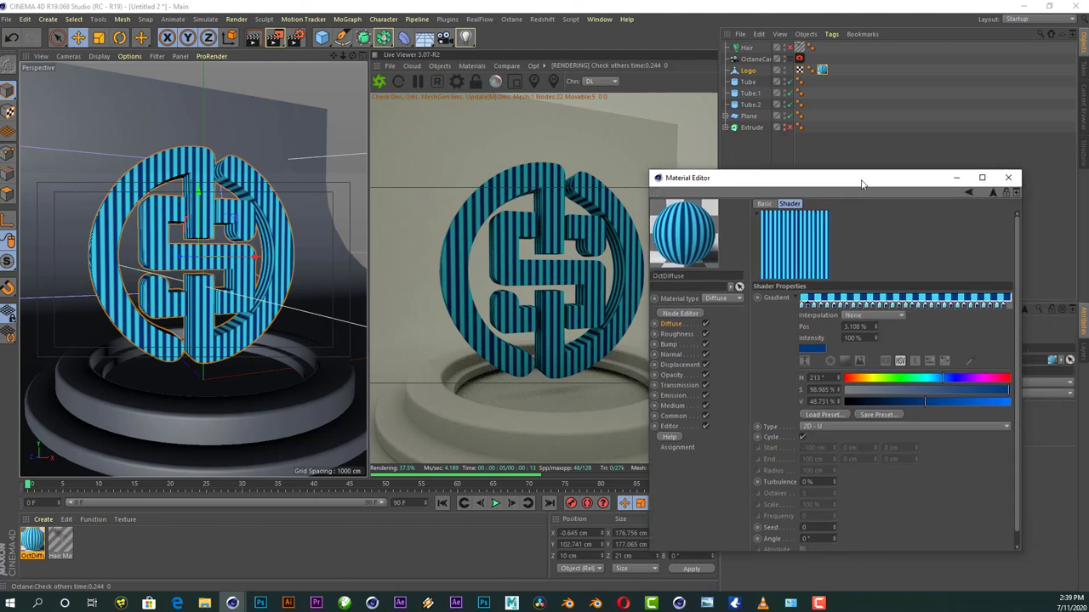
pyautogui.click(1008, 178)
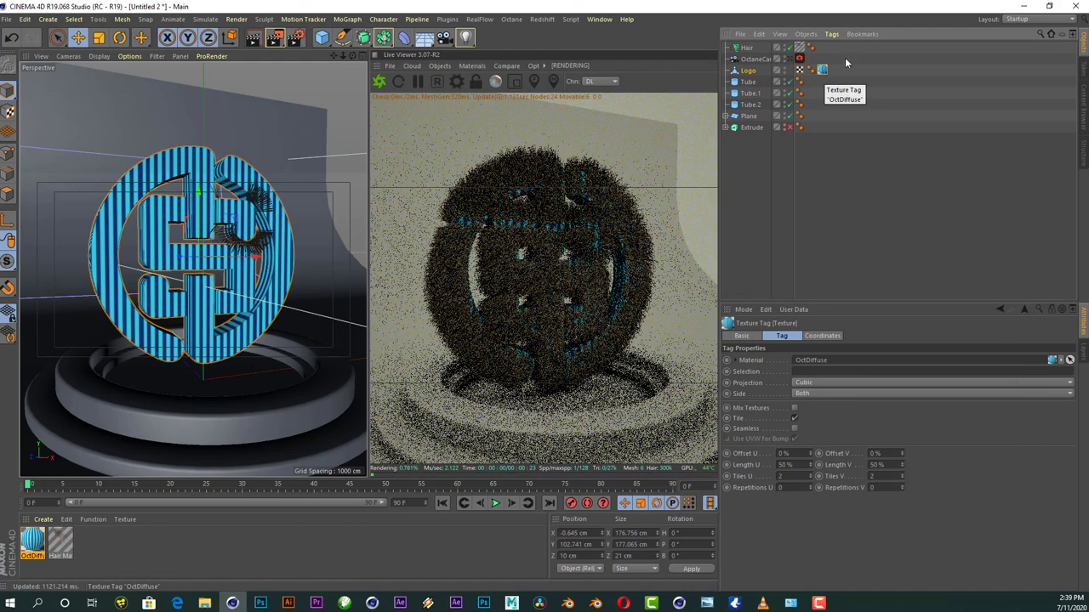
# - Apply OctDiffuse to the Hair object and look through the OctaneCamera
pyautogui.moveTo(37, 543); pyautogui.dragTo(759, 46)
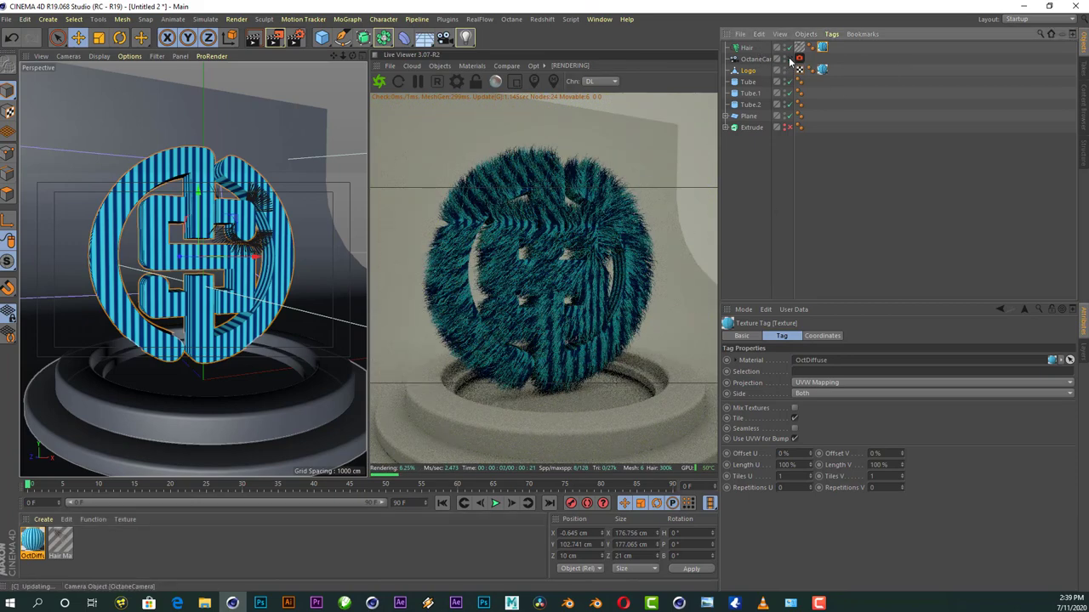
pyautogui.click(788, 60)
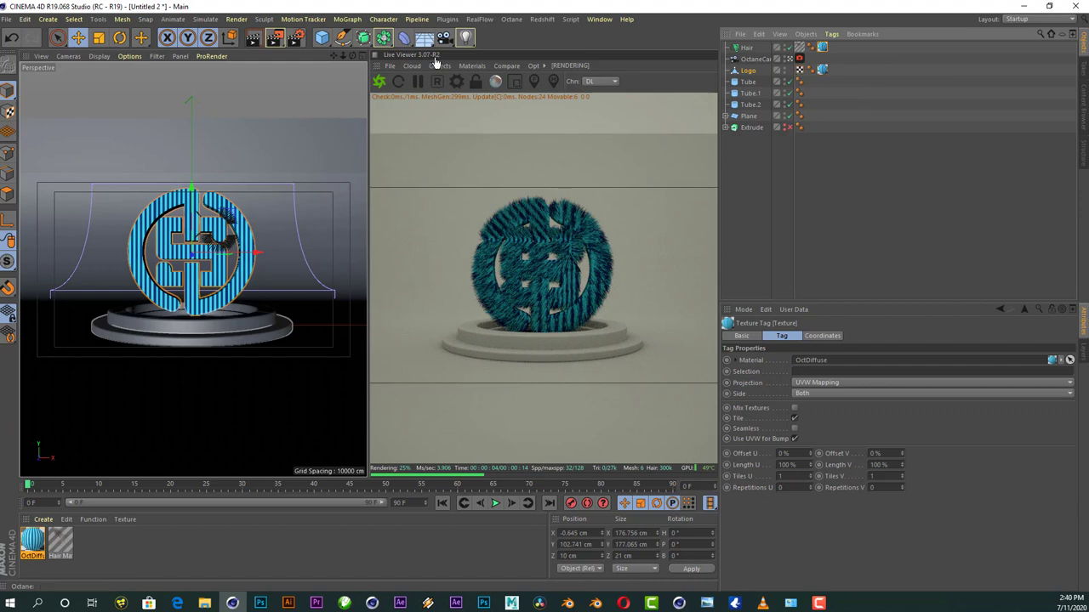
# - Add an Octane area light and place it to the left of the logo
pyautogui.click(473, 66)
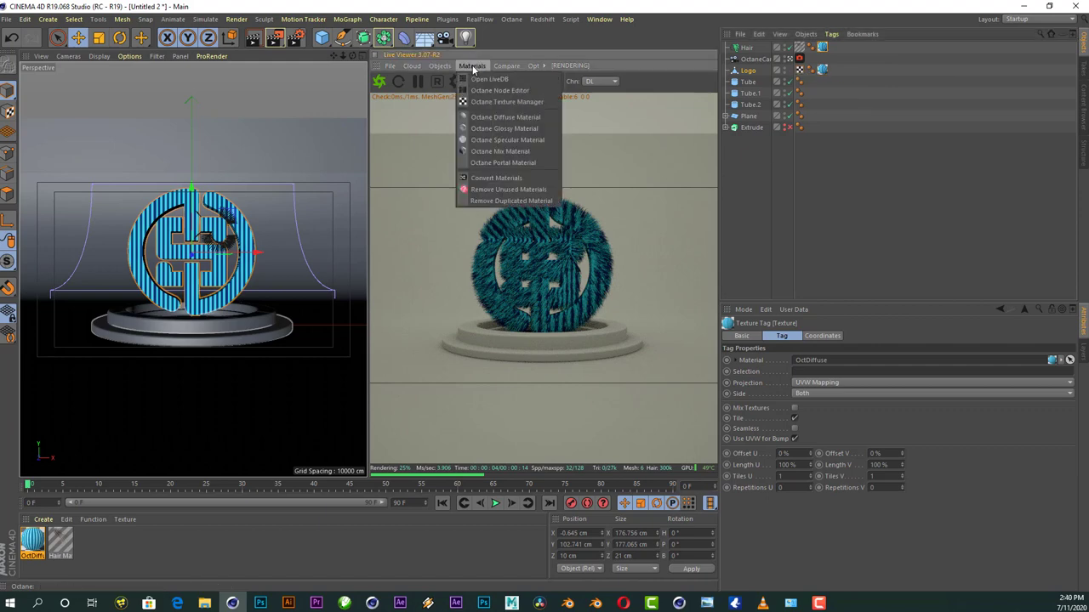
pyautogui.click(439, 66)
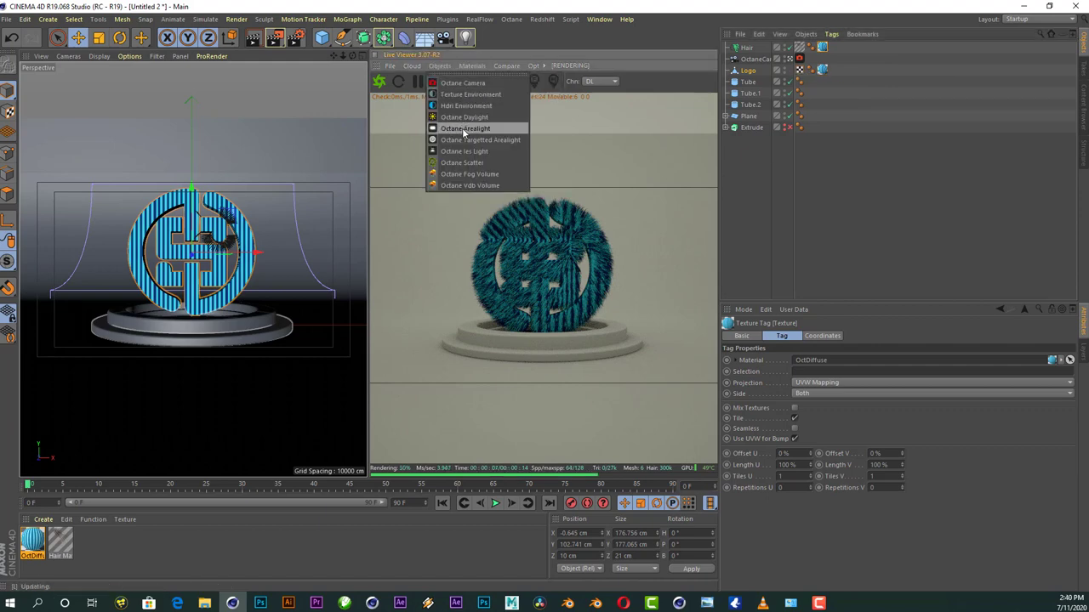
pyautogui.click(464, 129)
pyautogui.press('F5')
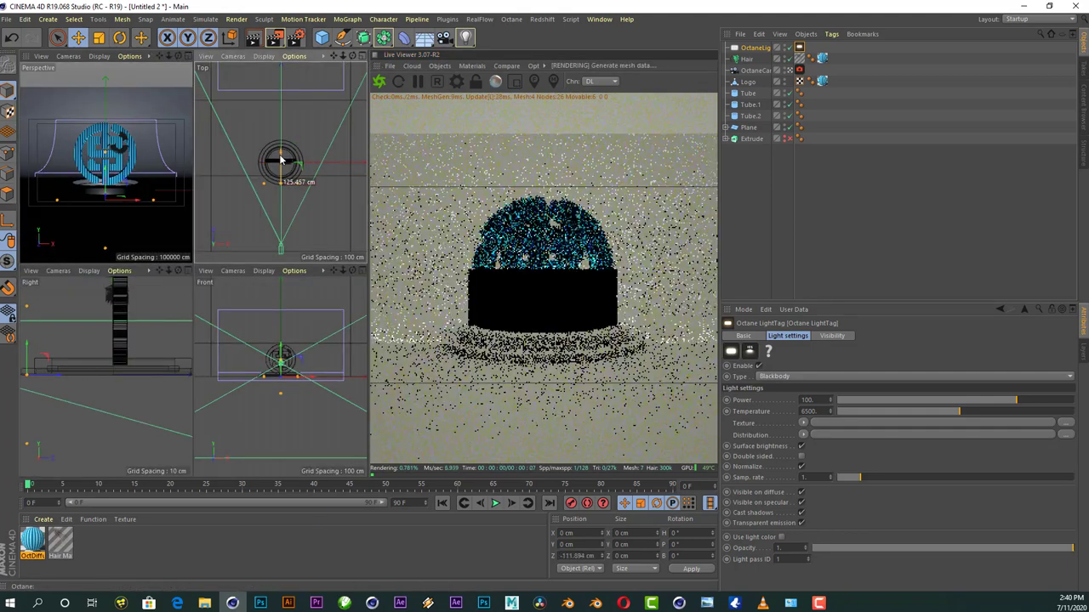
pyautogui.moveTo(291, 175); pyautogui.dragTo(286, 384)
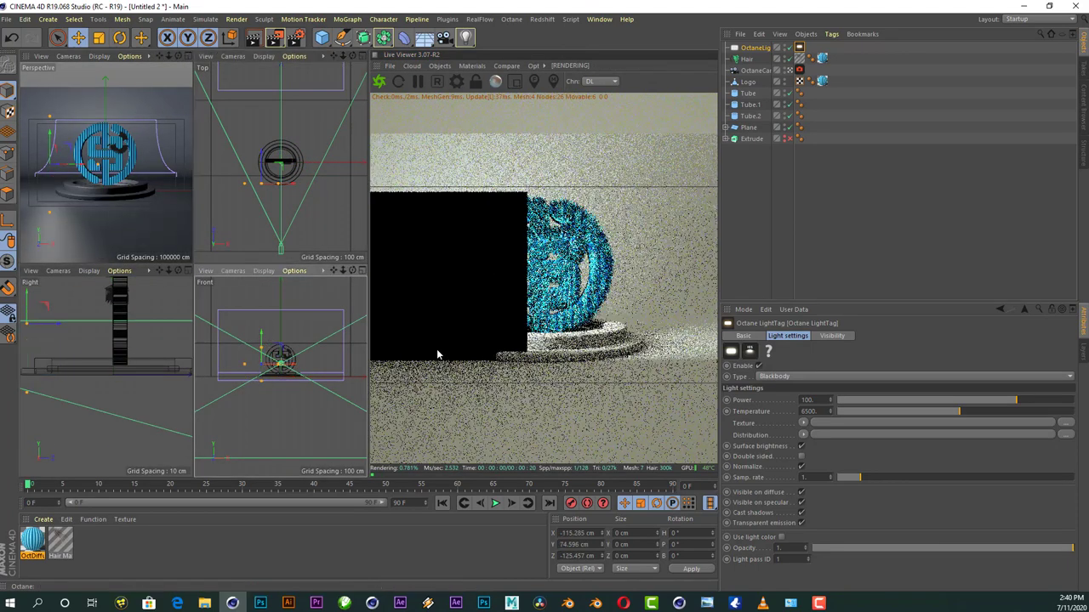
# - Angle the area light toward the logo from the left and raise it higher
pyautogui.click(804, 339)
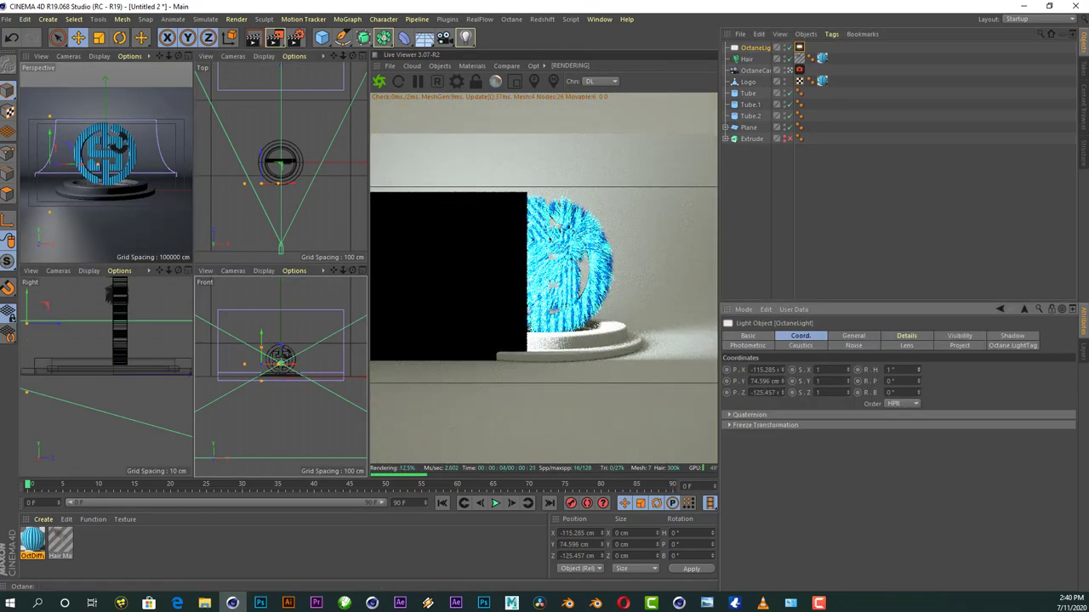
pyautogui.moveTo(255, 183)
pyautogui.mouseDown()
pyautogui.moveTo(244, 203)
pyautogui.moveTo(256, 187)
pyautogui.mouseUp()
pyautogui.moveTo(243, 340); pyautogui.dragTo(243, 315)
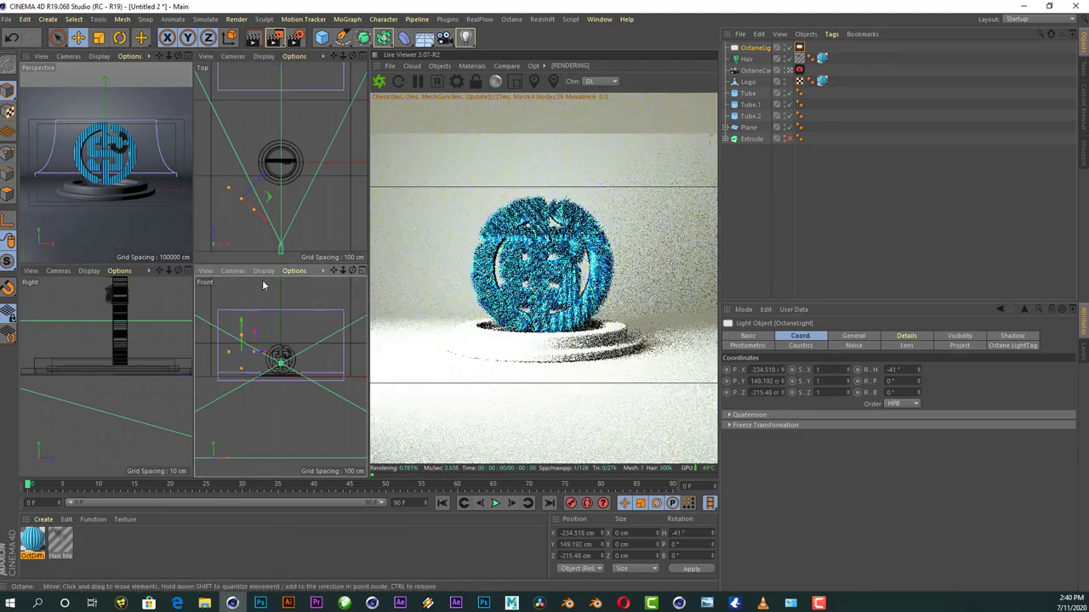
pyautogui.press('t')
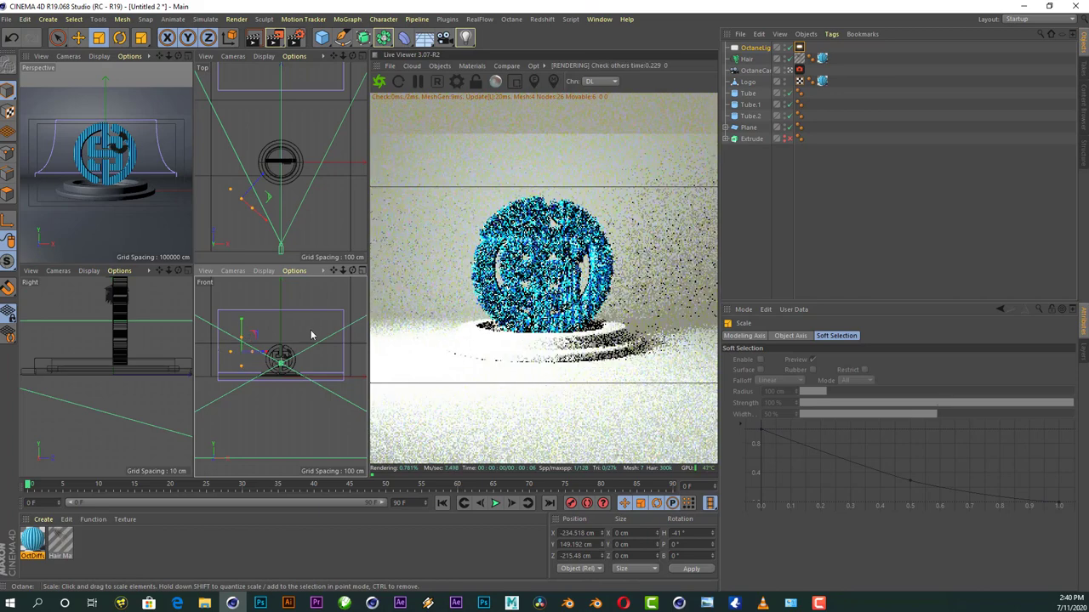
pyautogui.press('e')
pyautogui.moveTo(311, 336); pyautogui.dragTo(311, 333)
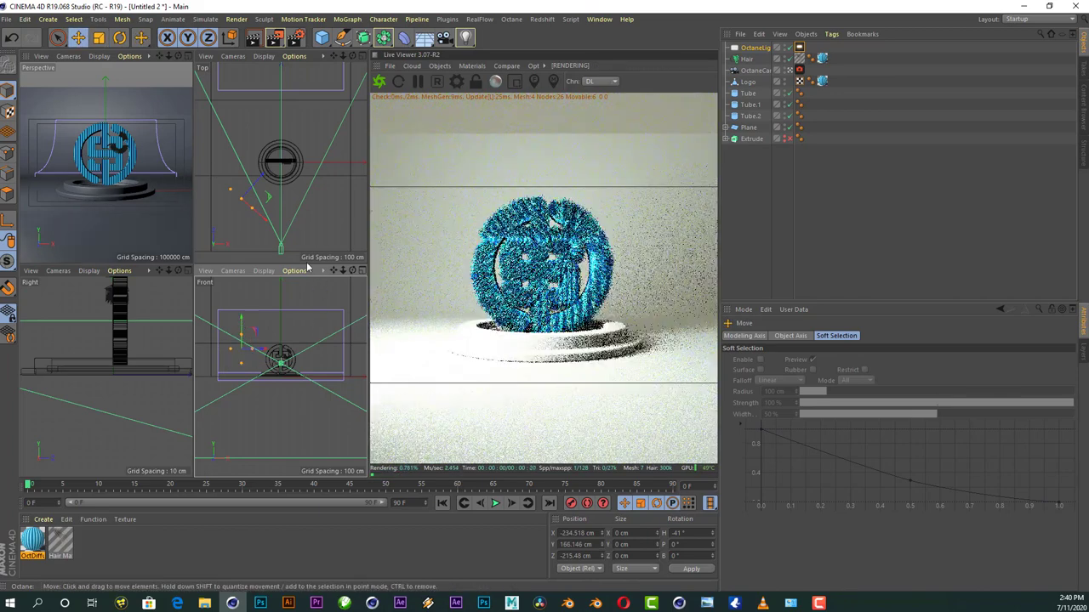
pyautogui.moveTo(271, 237); pyautogui.dragTo(253, 220)
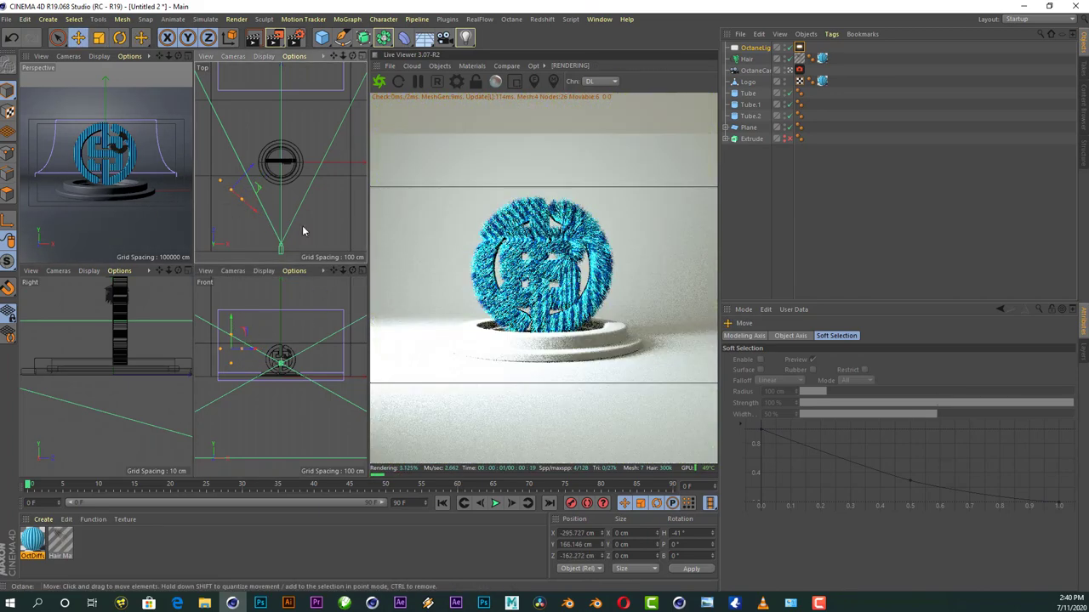
# - Lower the light's power to about 42 and swing it further left, aimed at the logo
pyautogui.click(798, 47)
pyautogui.moveTo(1015, 400); pyautogui.dragTo(1005, 399)
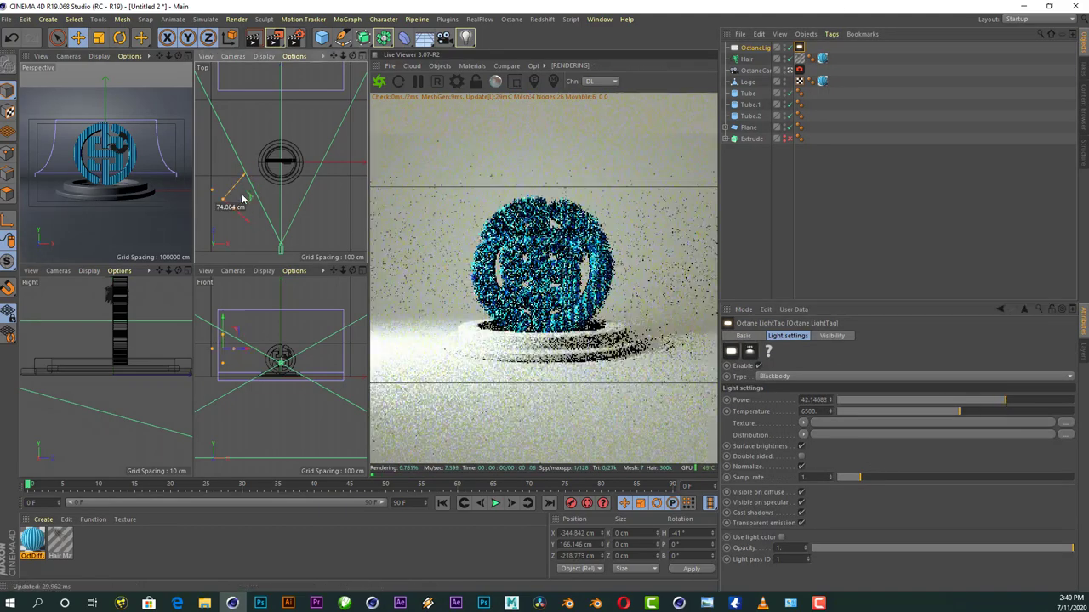
pyautogui.moveTo(257, 189); pyautogui.dragTo(259, 206)
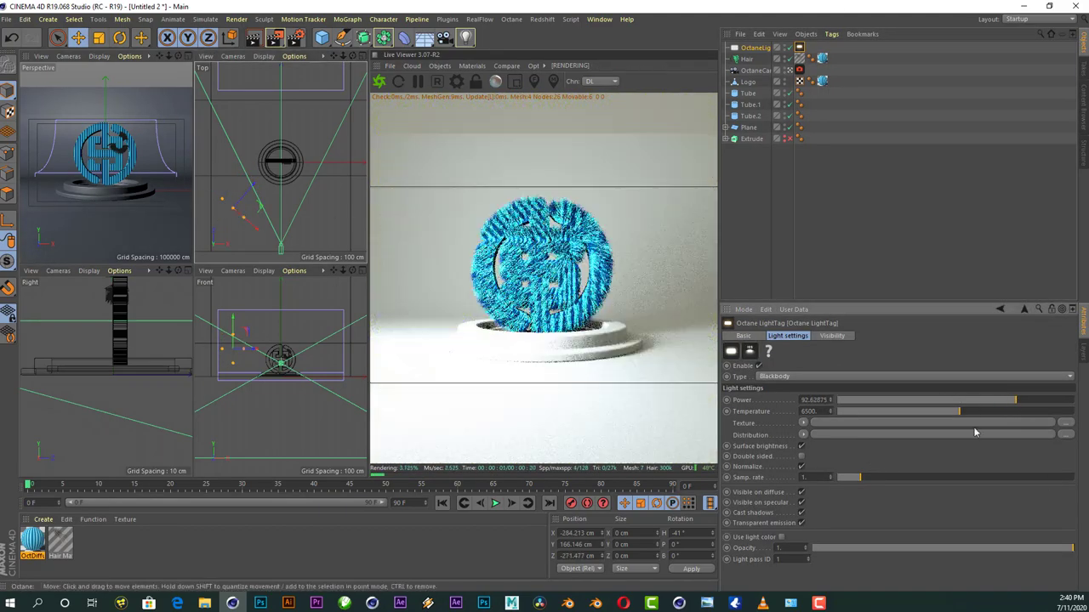
pyautogui.click(753, 47)
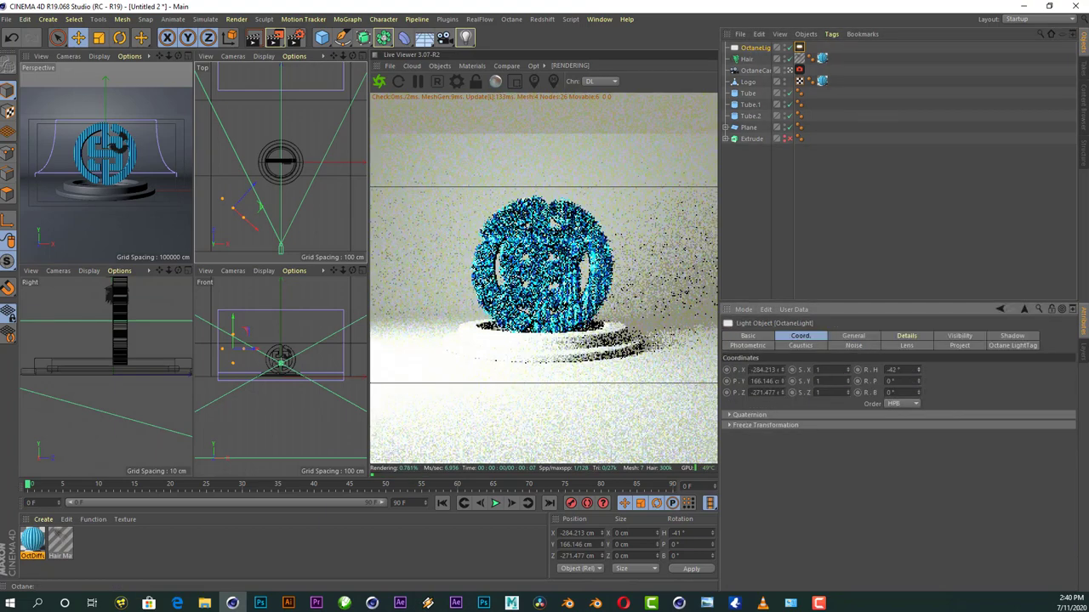
pyautogui.moveTo(252, 204); pyautogui.dragTo(259, 195)
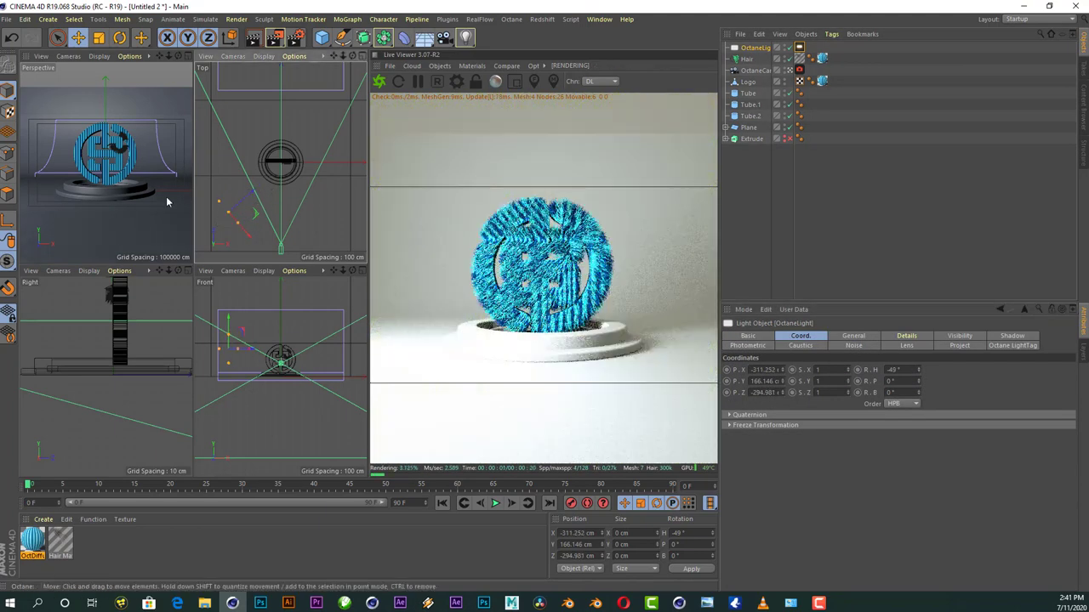
pyautogui.moveTo(226, 318); pyautogui.dragTo(251, 315)
# - Orbit and zoom the Perspective view to inspect the lit furry logo
pyautogui.scroll(3, 111, 154)
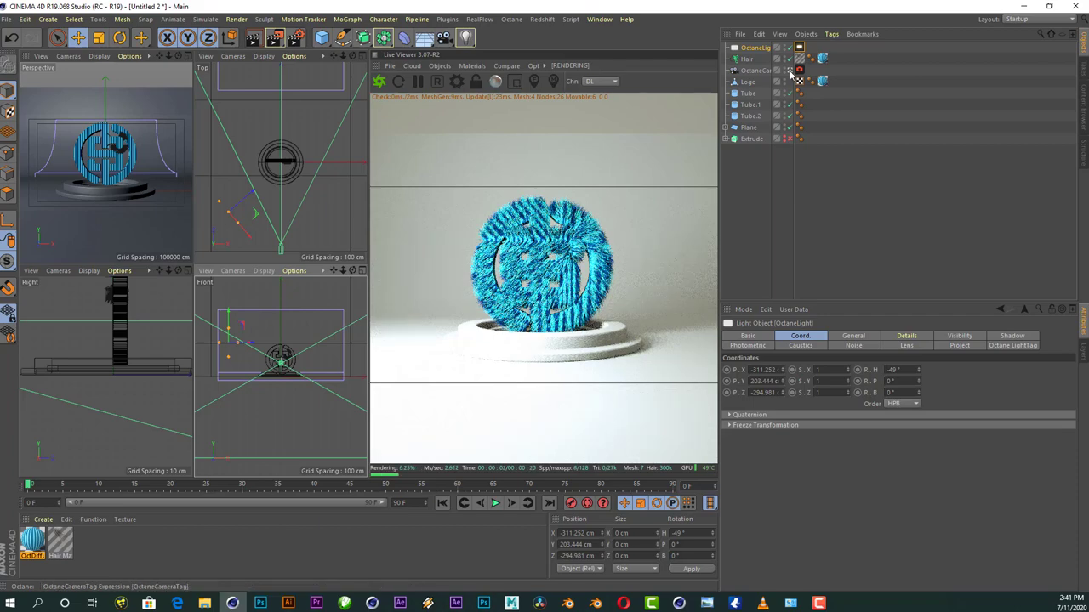
pyautogui.keyDown('alt'); pyautogui.moveTo(110, 153); pyautogui.dragTo(147, 110); pyautogui.keyUp('alt')
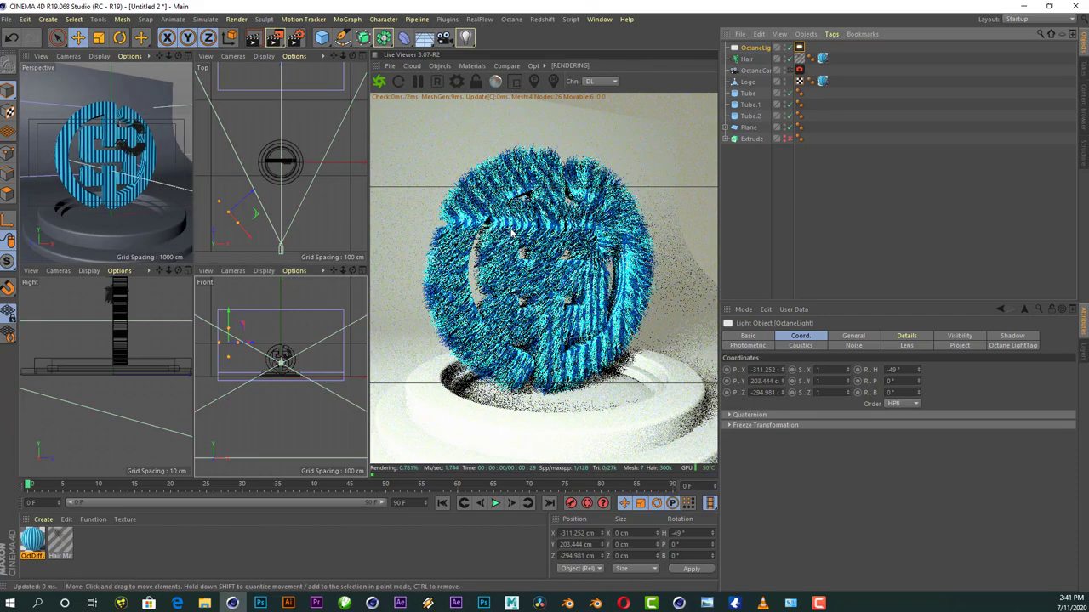
pyautogui.keyDown('alt'); pyautogui.moveTo(107, 149); pyautogui.dragTo(120, 141); pyautogui.keyUp('alt')
pyautogui.scroll(3, 117, 143)
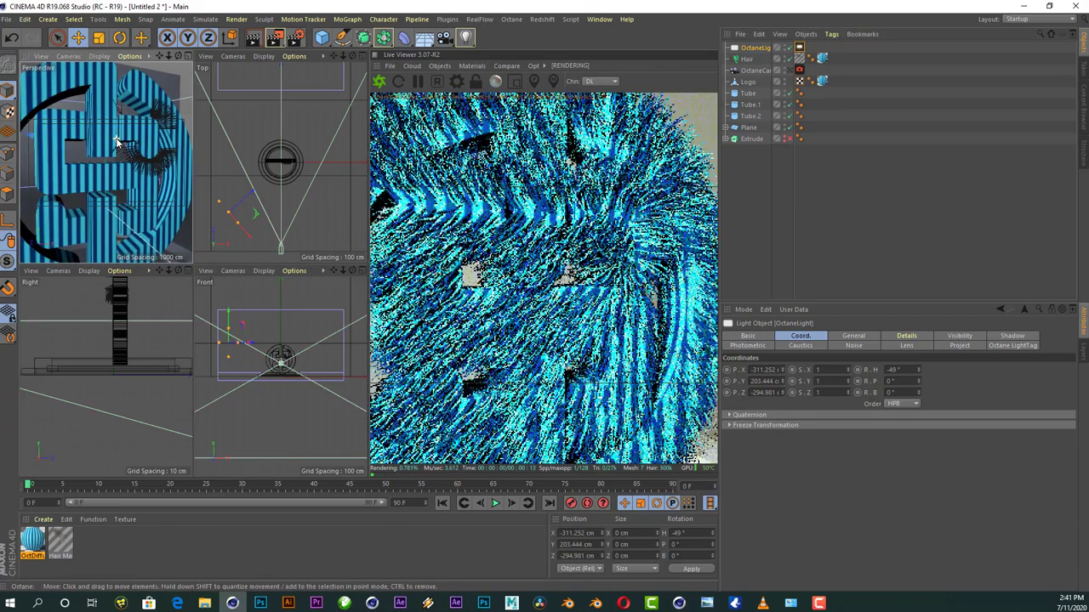
pyautogui.scroll(-4, 119, 145)
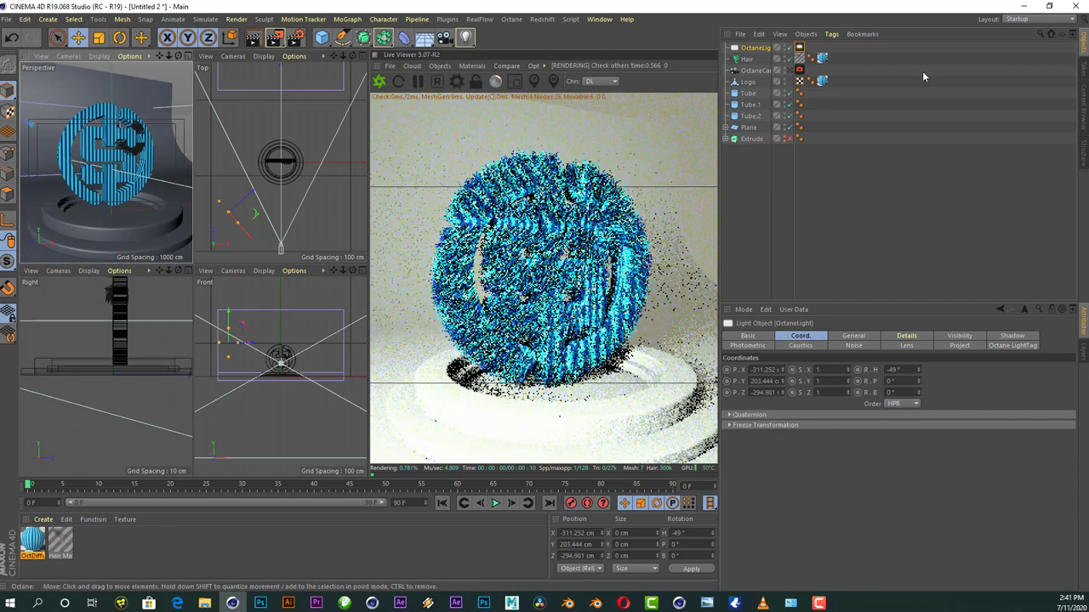
# - Set the Hair object's guide length from 15 cm to 10 cm, then select Hair Mat
pyautogui.click(748, 60)
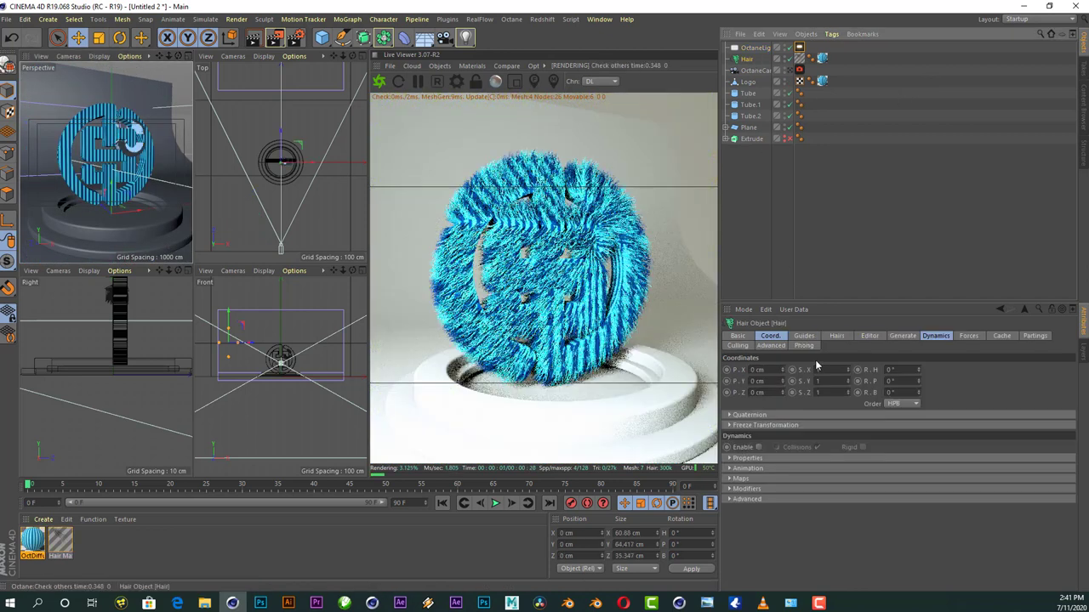
pyautogui.click(803, 335)
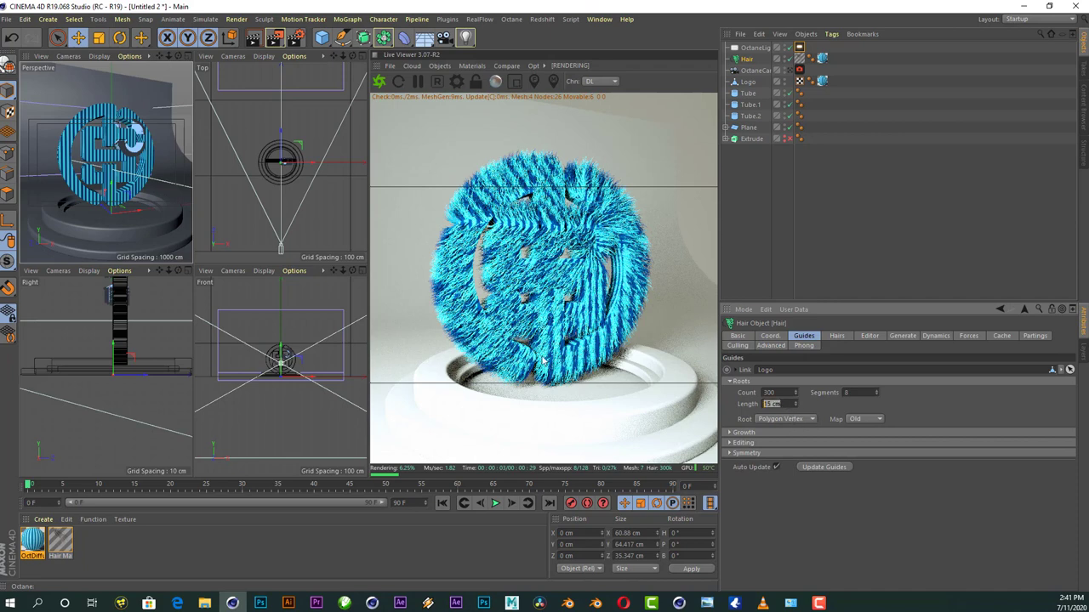
pyautogui.write('10')
pyautogui.press('Return')
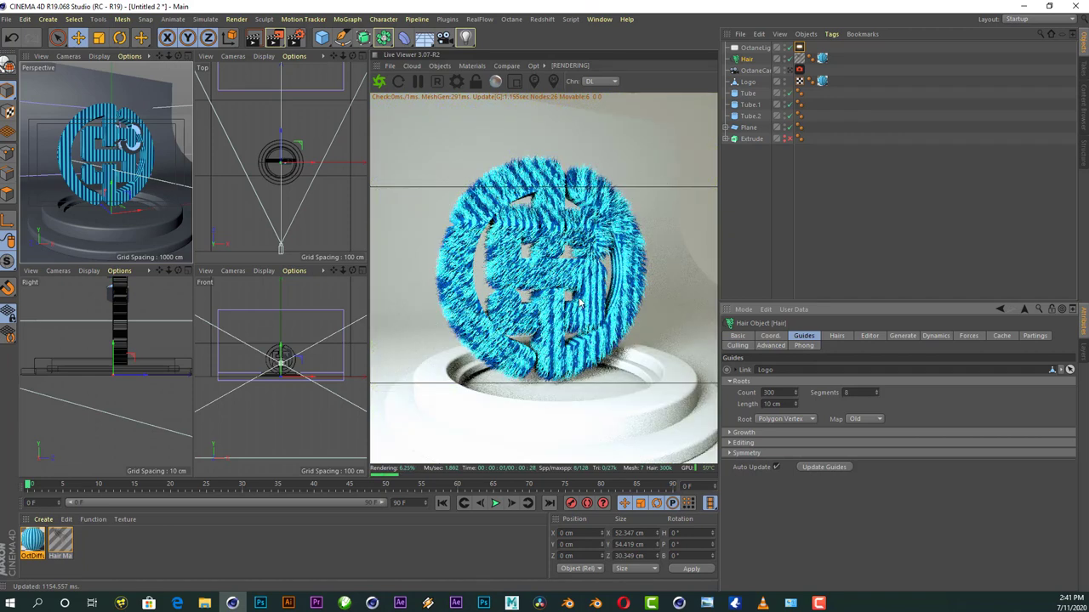
pyautogui.click(63, 541)
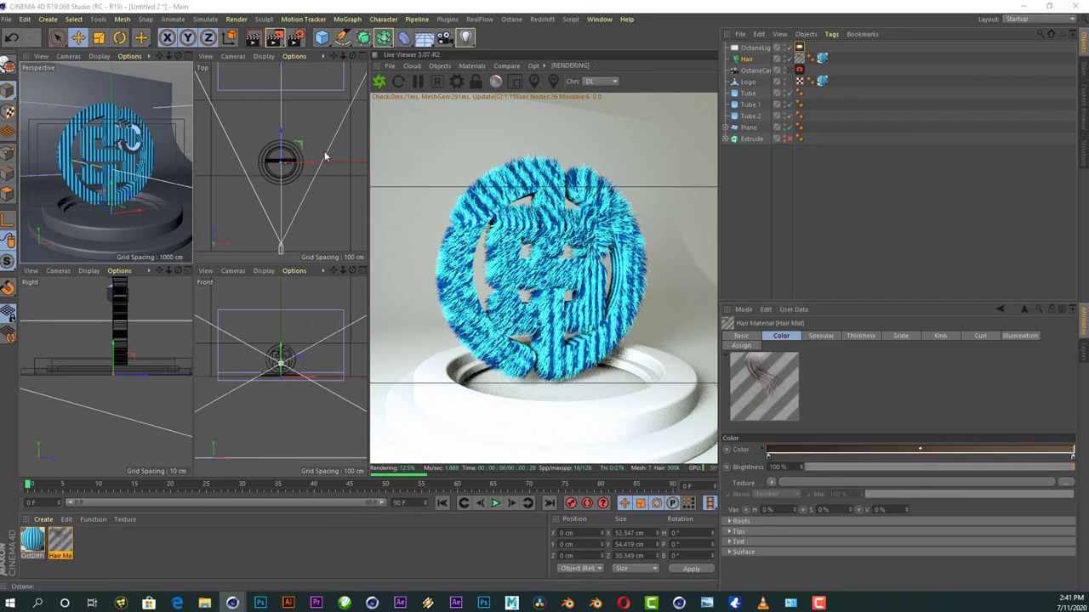
# - Enable Frizz on Hair Mat (50%, 10% variation) and view through the OctaneCamera
pyautogui.doubleClick(60, 542)
pyautogui.moveTo(723, 88); pyautogui.dragTo(812, 98)
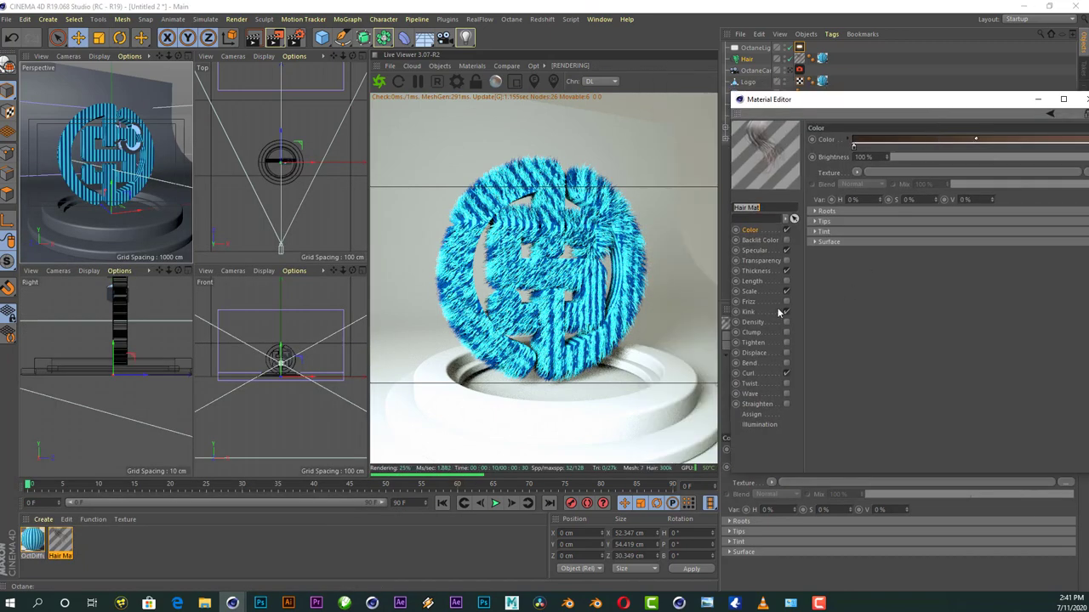
pyautogui.click(786, 302)
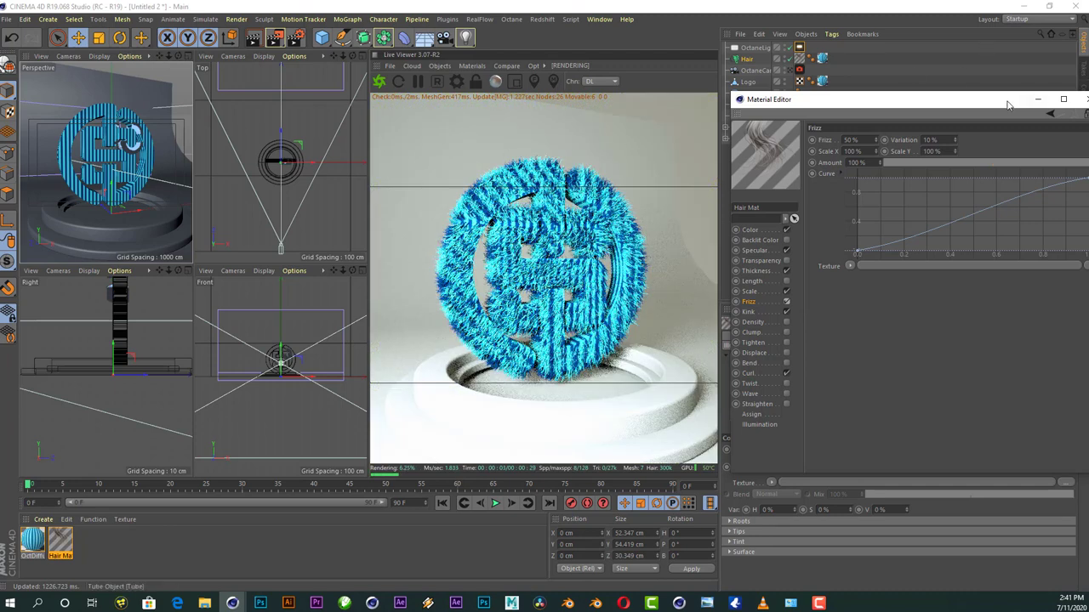
pyautogui.moveTo(1009, 101); pyautogui.dragTo(931, 122)
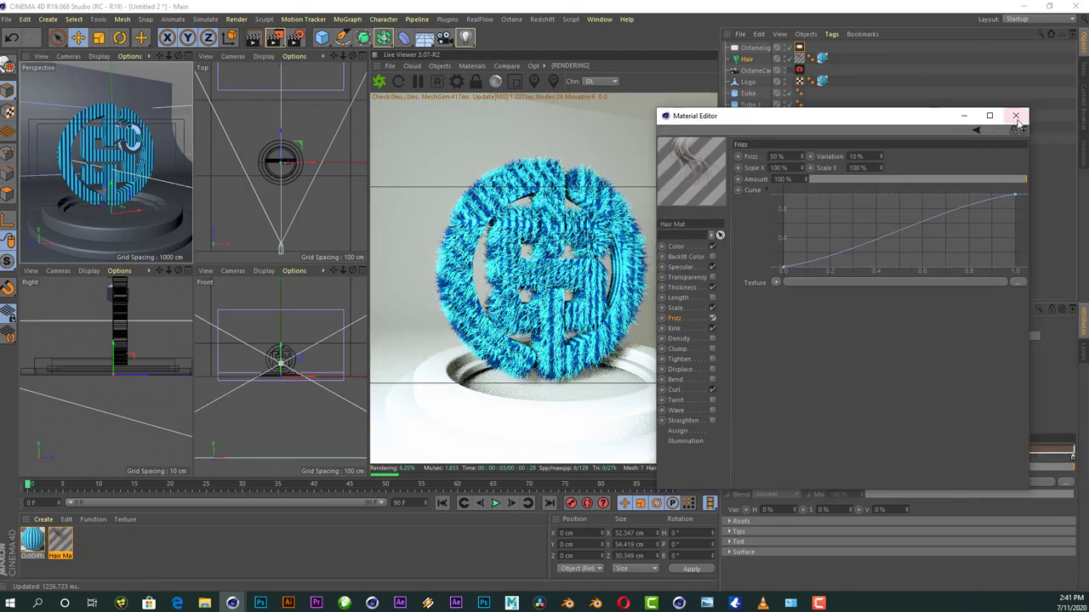
pyautogui.click(1020, 114)
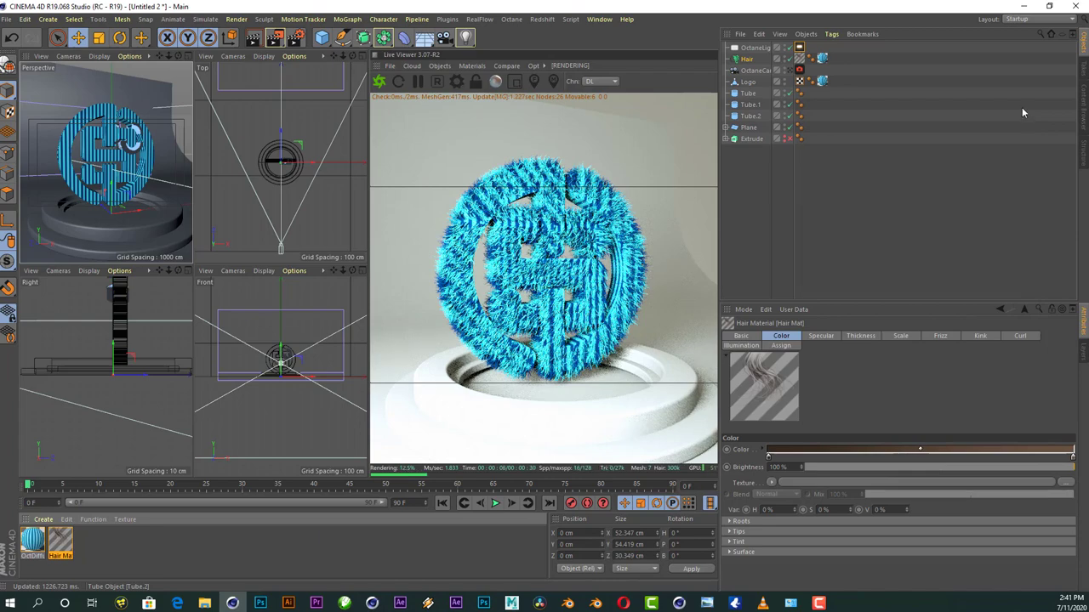
pyautogui.click(790, 72)
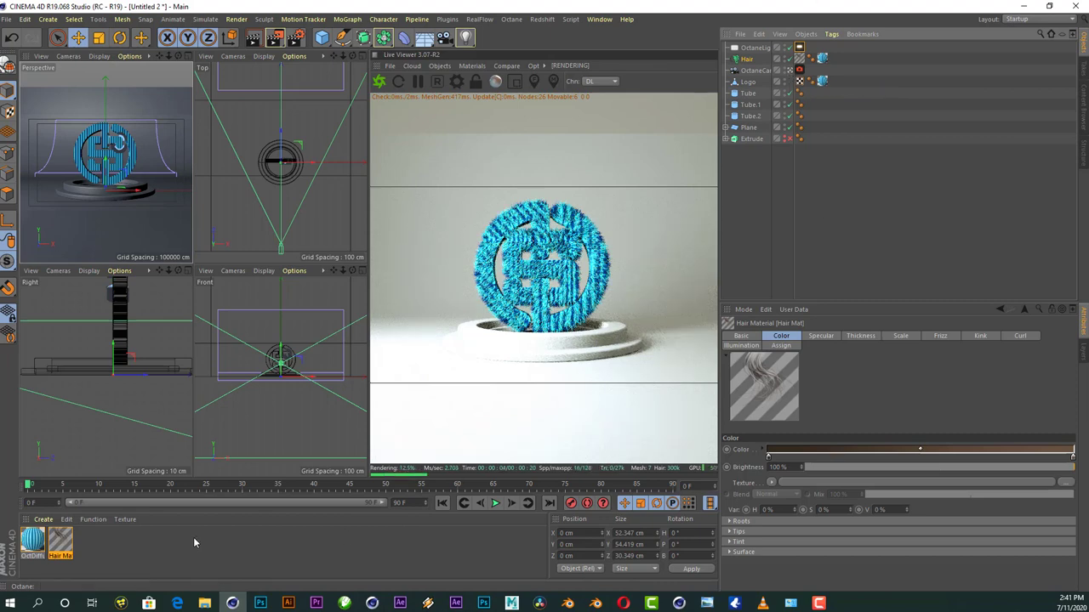
# - Create an Octane Diffuse material with an orange diffuse colour (R 0.62, G 0.327, B 0)
pyautogui.click(471, 66)
pyautogui.click(505, 117)
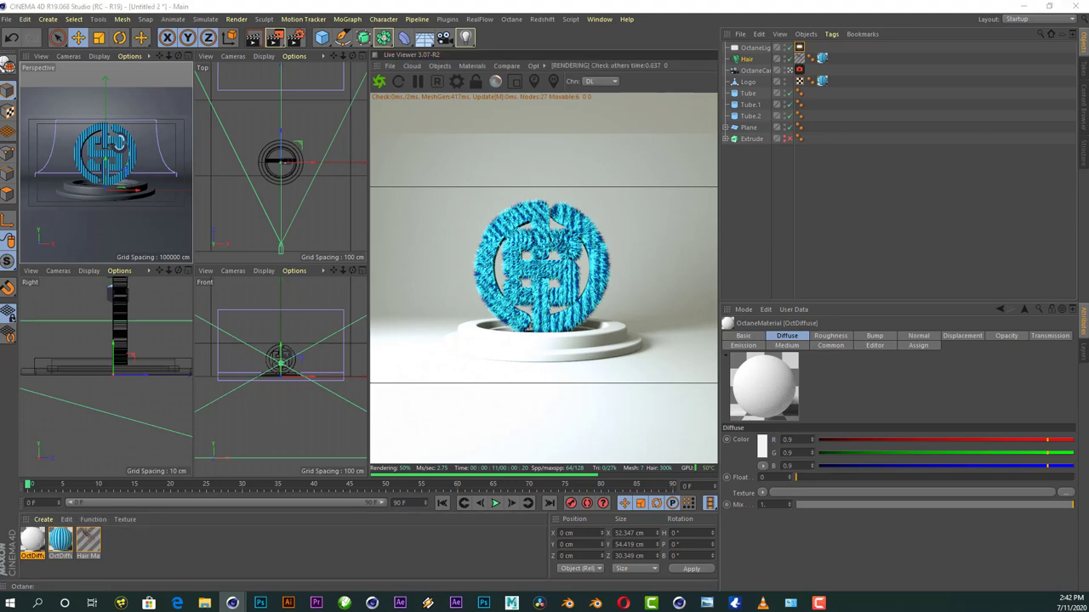
pyautogui.moveTo(480, 155); pyautogui.dragTo(873, 156)
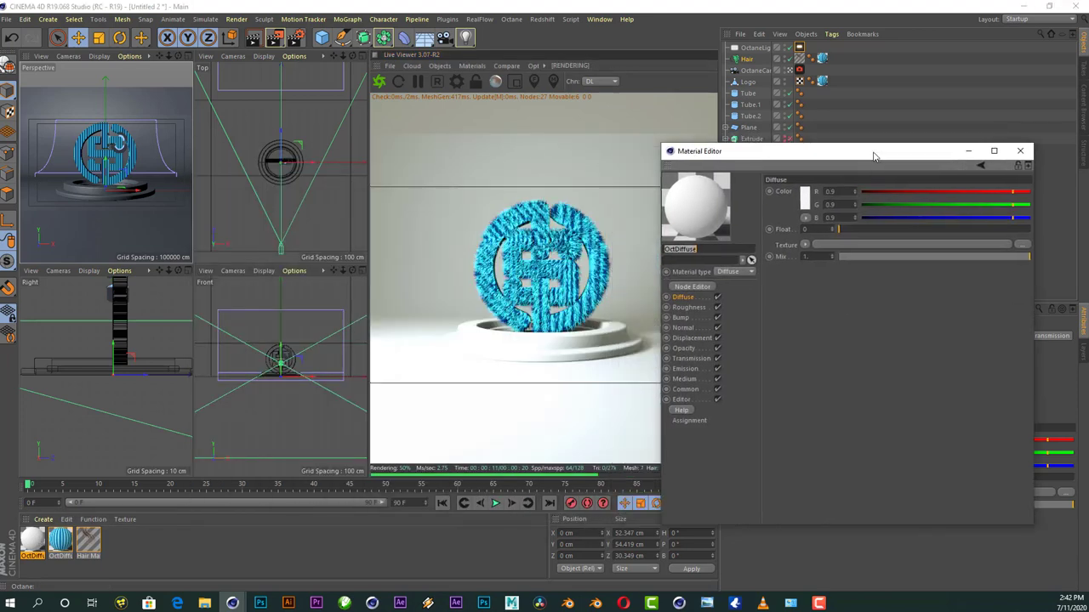
pyautogui.click(805, 204)
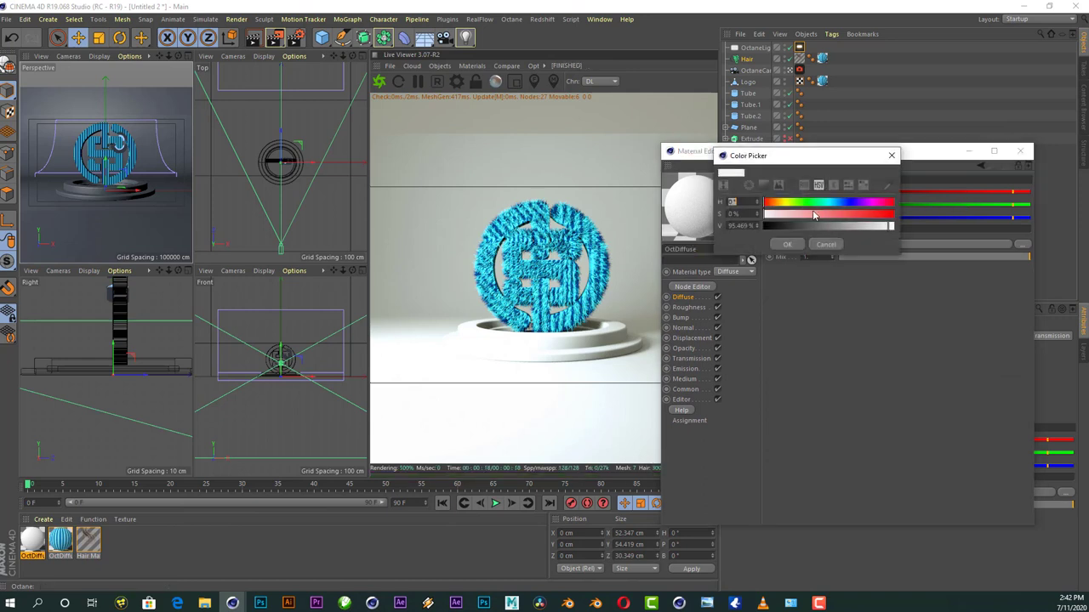
pyautogui.click(784, 204)
pyautogui.moveTo(859, 215)
pyautogui.mouseDown()
pyautogui.moveTo(889, 215)
pyautogui.moveTo(867, 226)
pyautogui.mouseUp()
pyautogui.moveTo(789, 204); pyautogui.dragTo(779, 204)
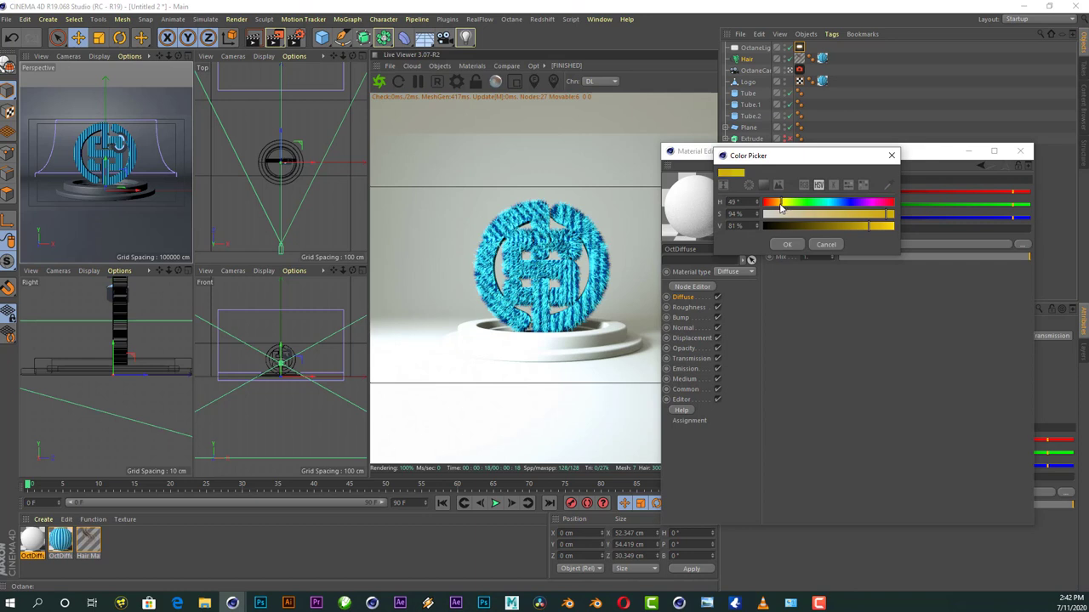
pyautogui.click(891, 218)
pyautogui.moveTo(861, 224); pyautogui.dragTo(870, 227)
pyautogui.click(788, 244)
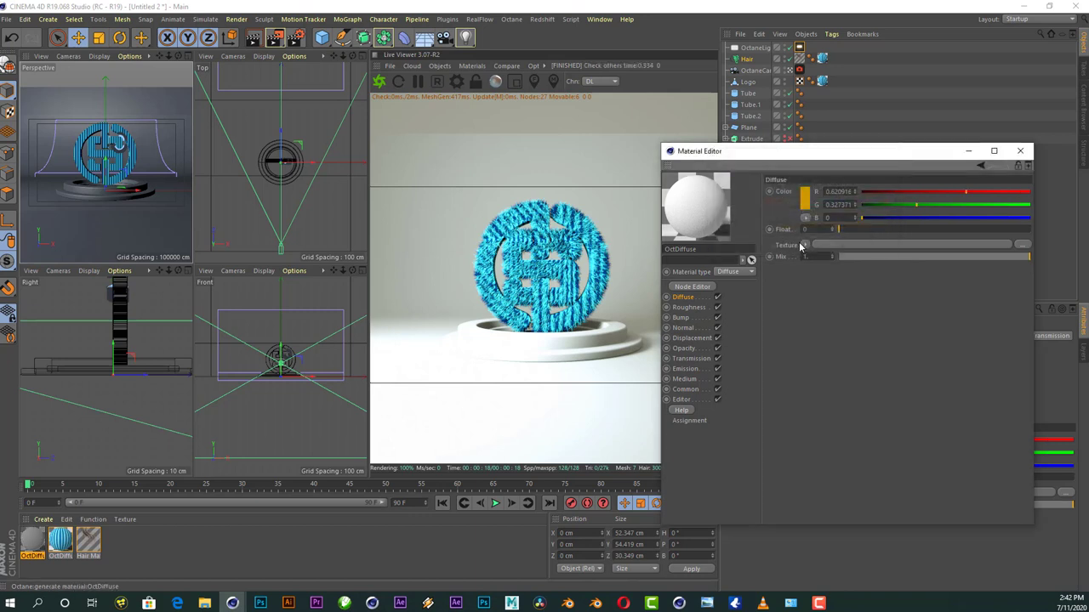
pyautogui.moveTo(881, 162); pyautogui.dragTo(912, 294)
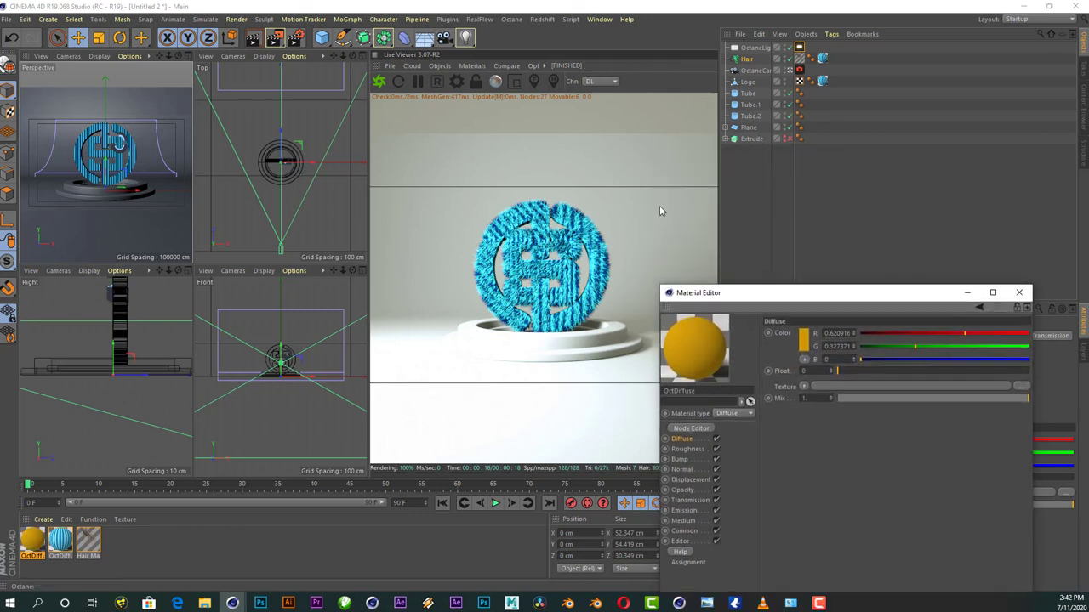
pyautogui.click(554, 262)
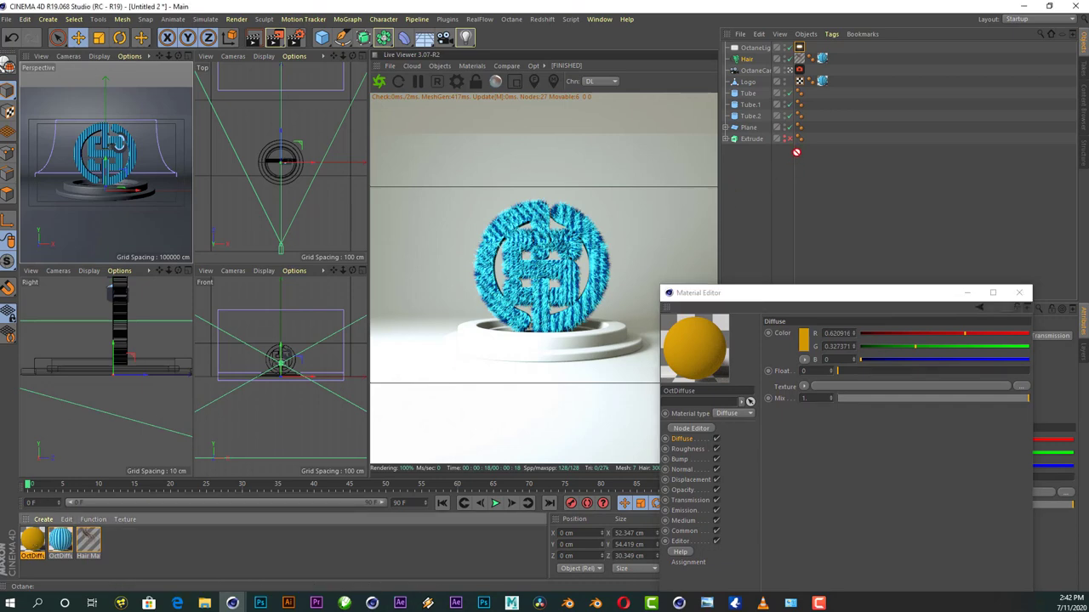
# - Apply OctDiffuse to the Plane backdrop and darken its colour to 71% value
pyautogui.moveTo(796, 152); pyautogui.dragTo(755, 127)
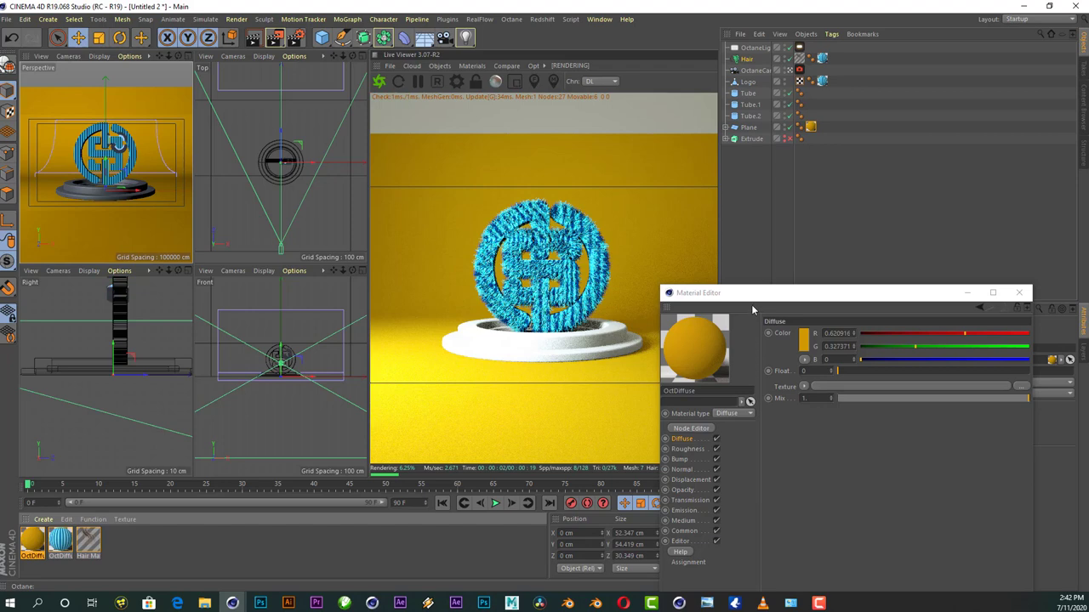
pyautogui.moveTo(751, 298); pyautogui.dragTo(756, 234)
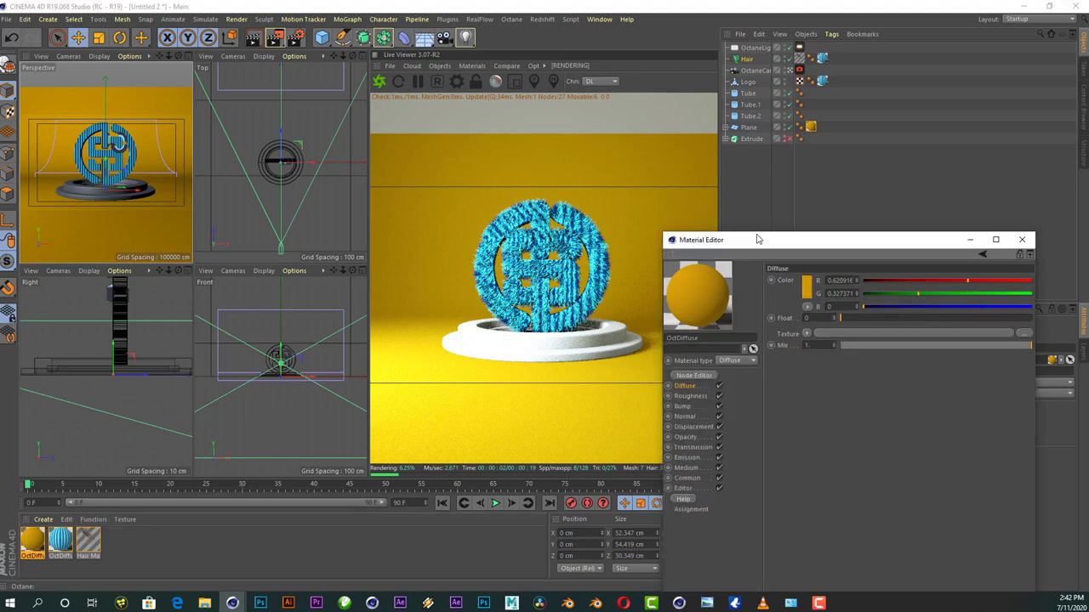
pyautogui.click(808, 278)
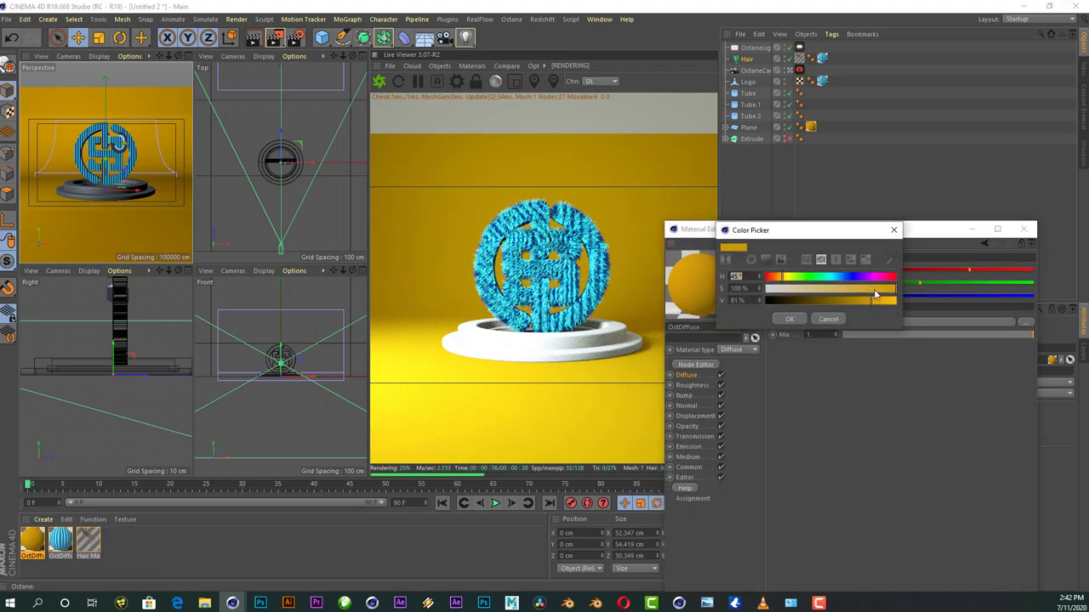
pyautogui.moveTo(869, 303); pyautogui.dragTo(859, 300)
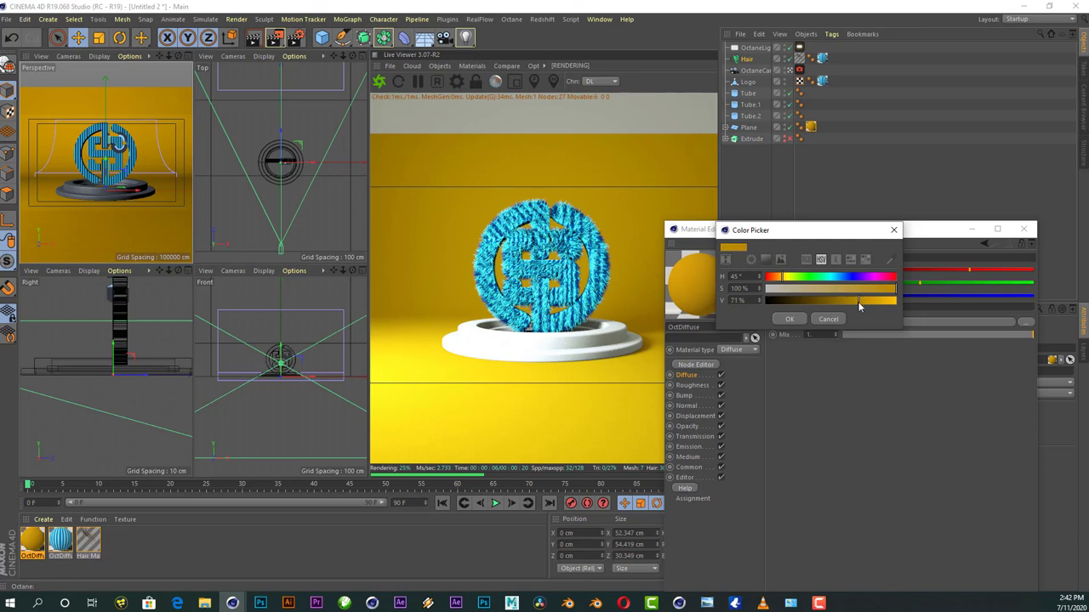
pyautogui.click(789, 319)
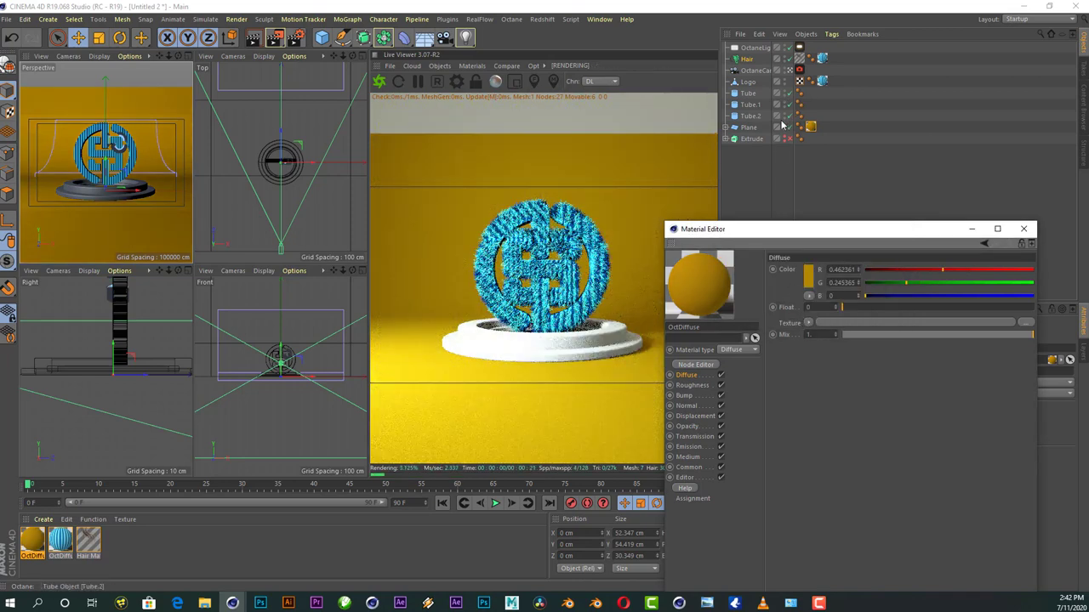
# - Lower the Octane light, move it sideways around the scene, then raise it again
pyautogui.click(752, 48)
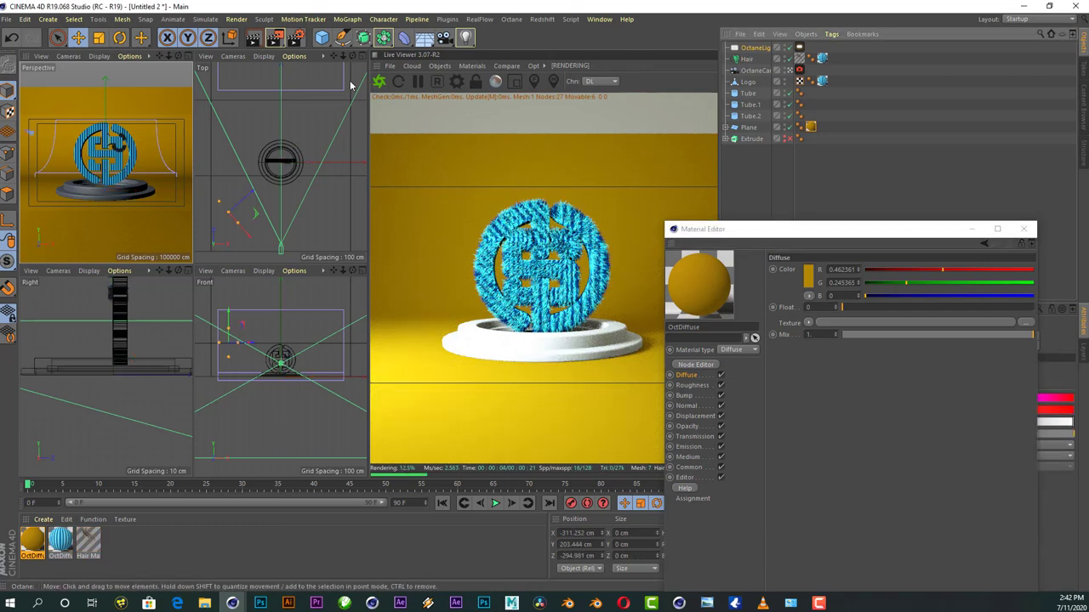
pyautogui.moveTo(234, 322); pyautogui.dragTo(235, 330)
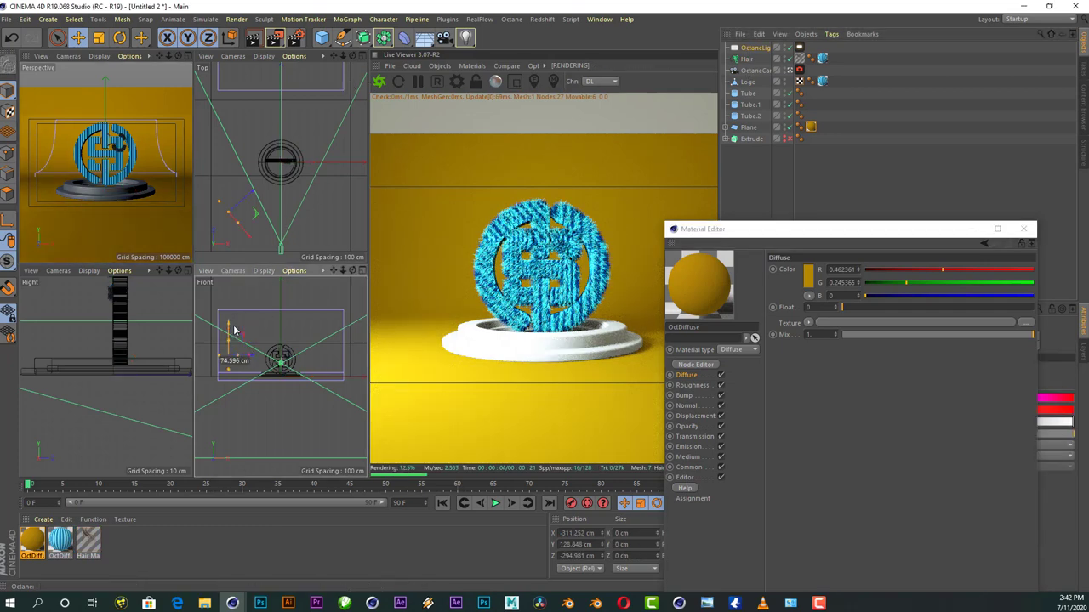
pyautogui.moveTo(237, 208); pyautogui.dragTo(218, 214)
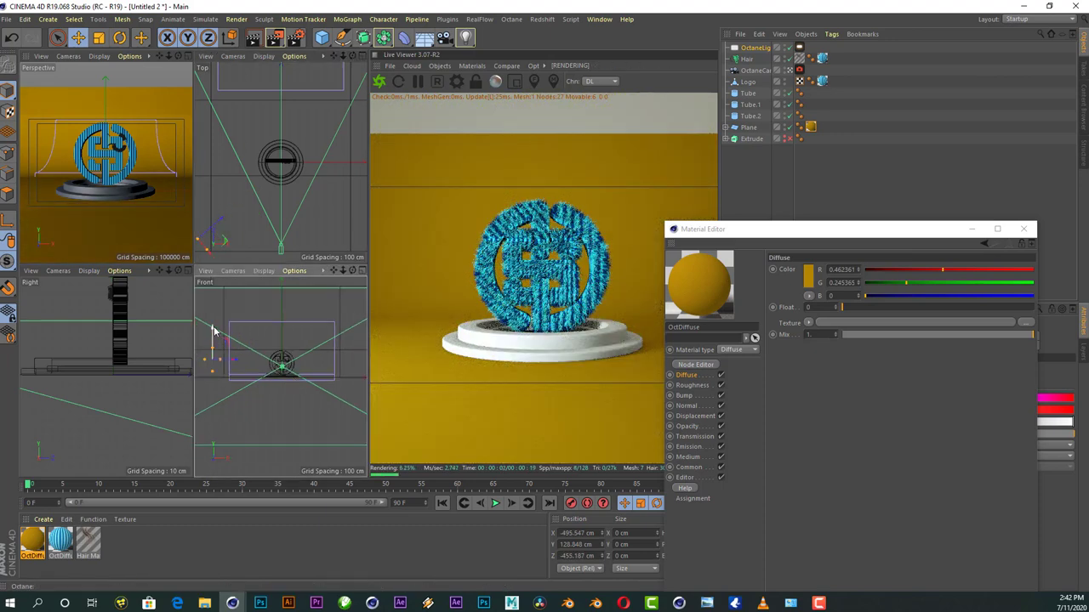
pyautogui.moveTo(212, 345); pyautogui.dragTo(213, 317)
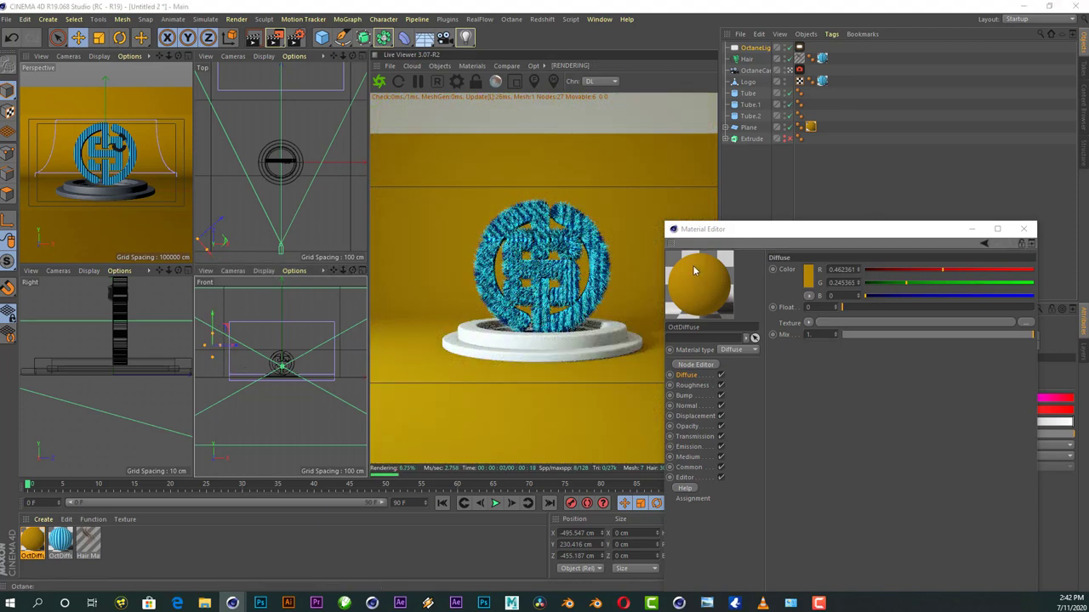
# - Boost the Octane light's power to about 212.7
pyautogui.moveTo(862, 238)
pyautogui.mouseDown()
pyautogui.moveTo(676, 272)
pyautogui.moveTo(290, 223)
pyautogui.mouseUp()
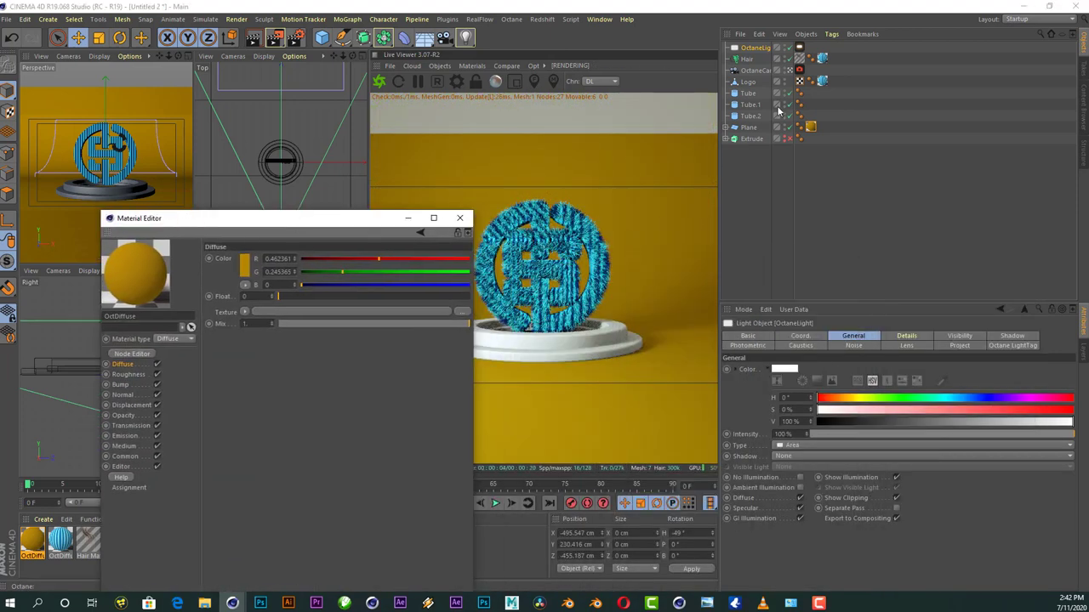
pyautogui.click(799, 50)
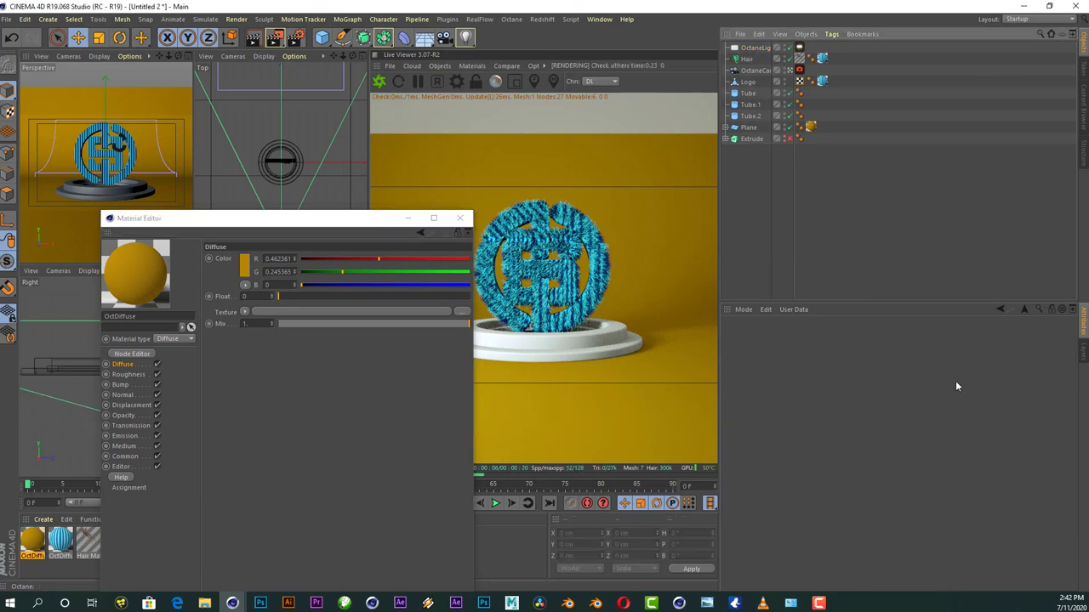
pyautogui.click(799, 48)
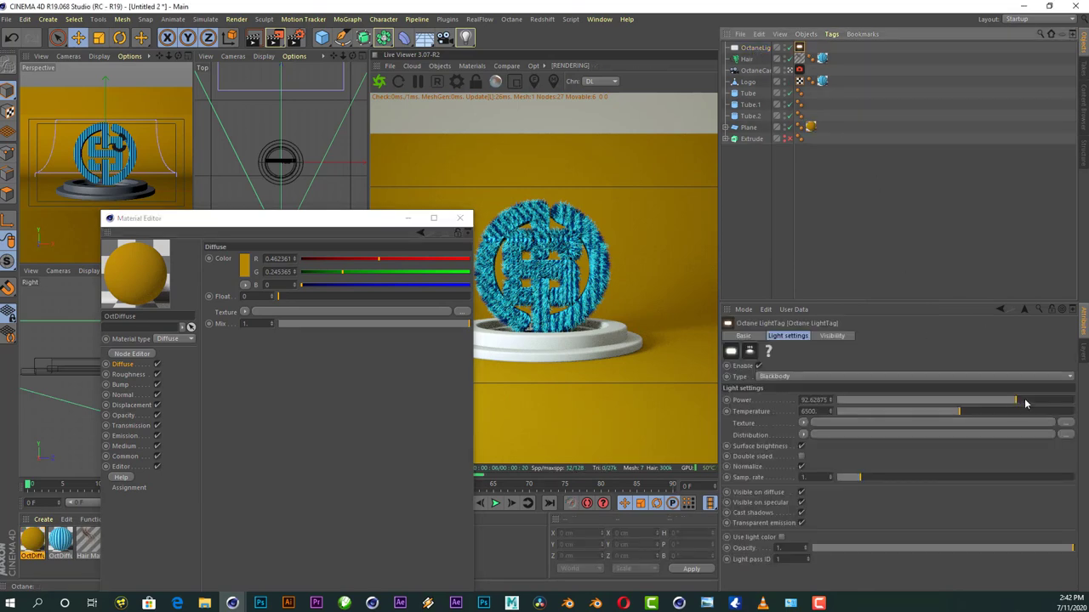
pyautogui.moveTo(1025, 403); pyautogui.dragTo(1027, 401)
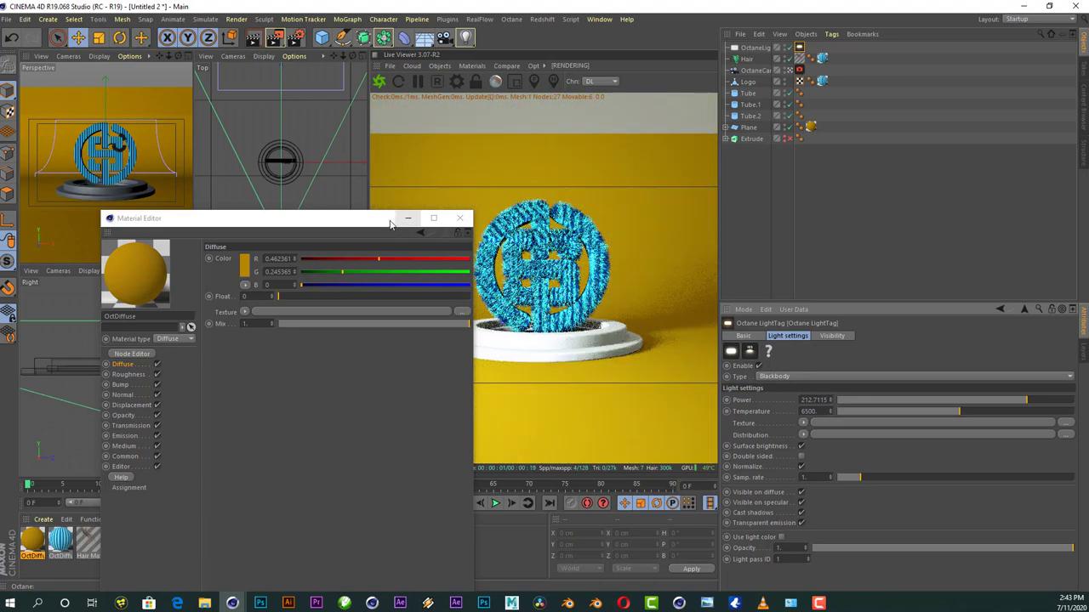
# - Move the Octane light to the lower left, at X -408.87, Y 230.416, Z -554.09 cm
pyautogui.moveTo(233, 217); pyautogui.dragTo(695, 233)
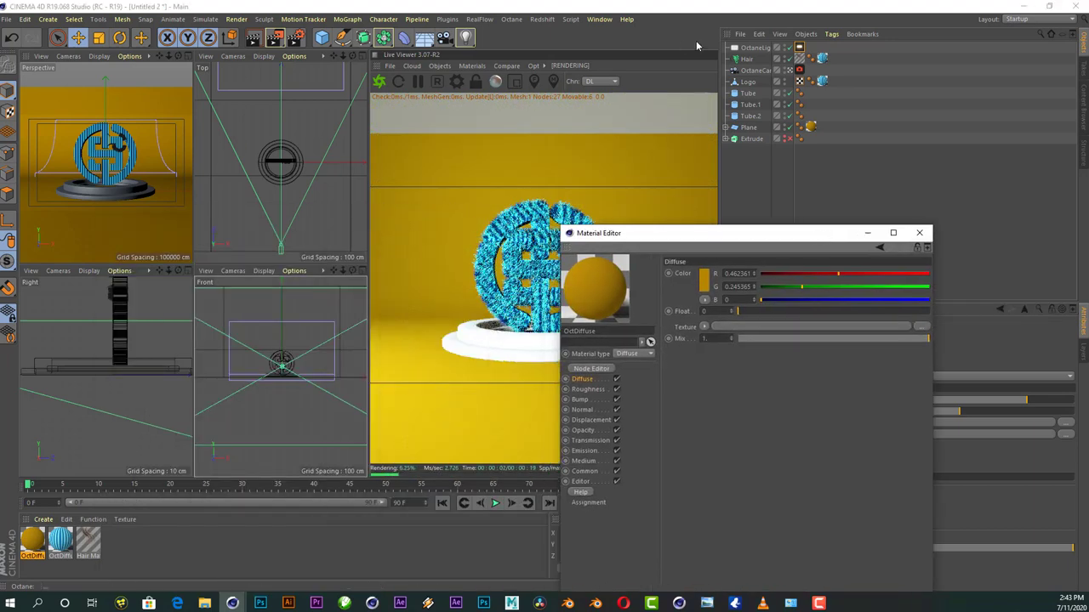
pyautogui.click(745, 48)
pyautogui.scroll(-2, 275, 152)
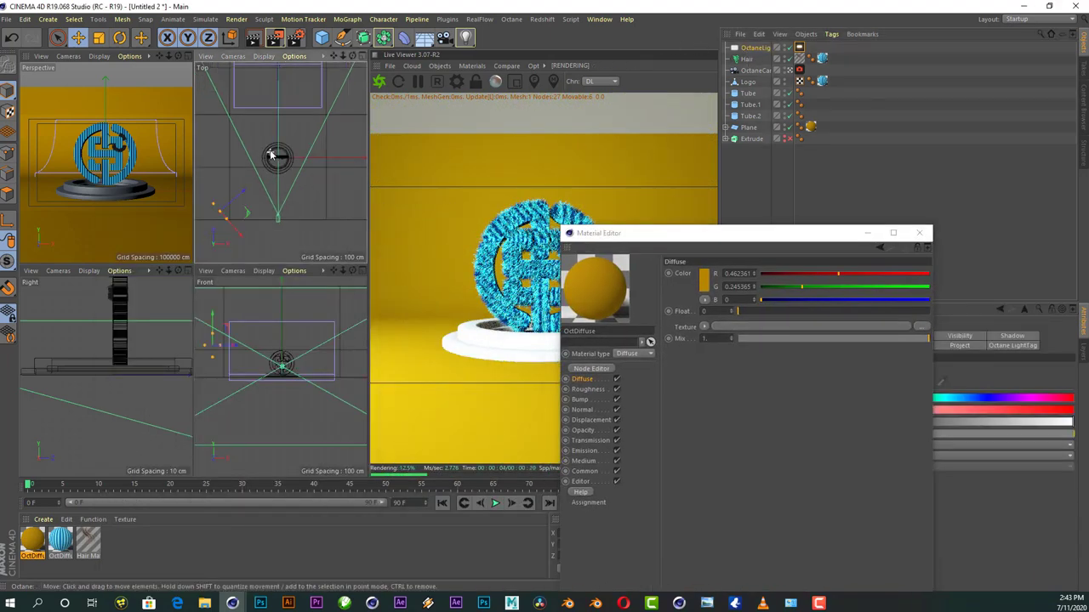
pyautogui.moveTo(226, 218)
pyautogui.mouseDown()
pyautogui.moveTo(247, 237)
pyautogui.moveTo(223, 230)
pyautogui.mouseUp()
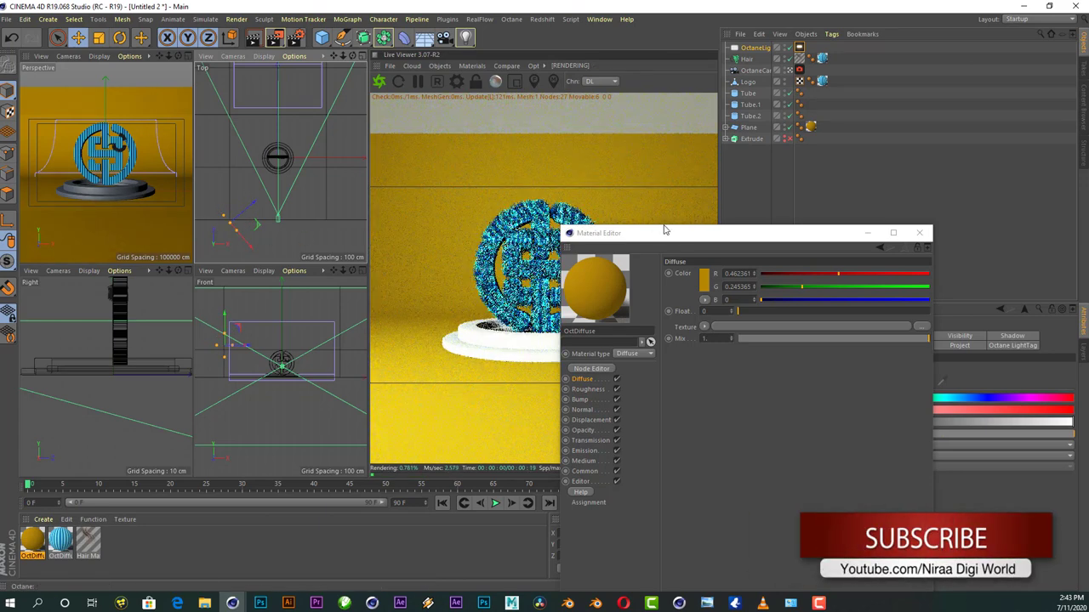
pyautogui.moveTo(665, 230); pyautogui.dragTo(747, 202)
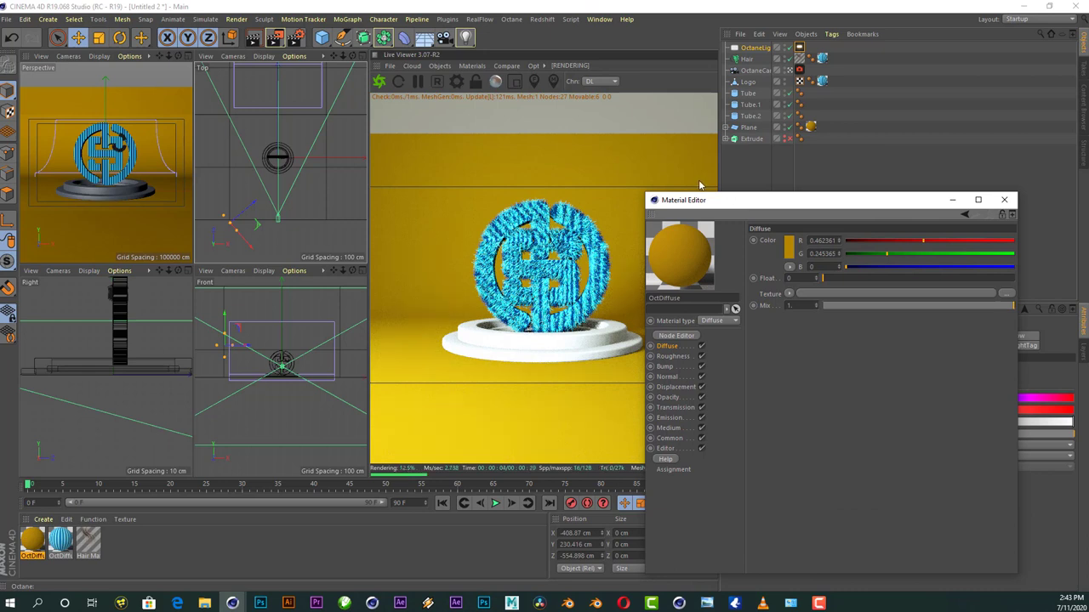
# - Brighten the backdrop material to a near-maximum saturation and value yellow at hue 46°
pyautogui.click(789, 248)
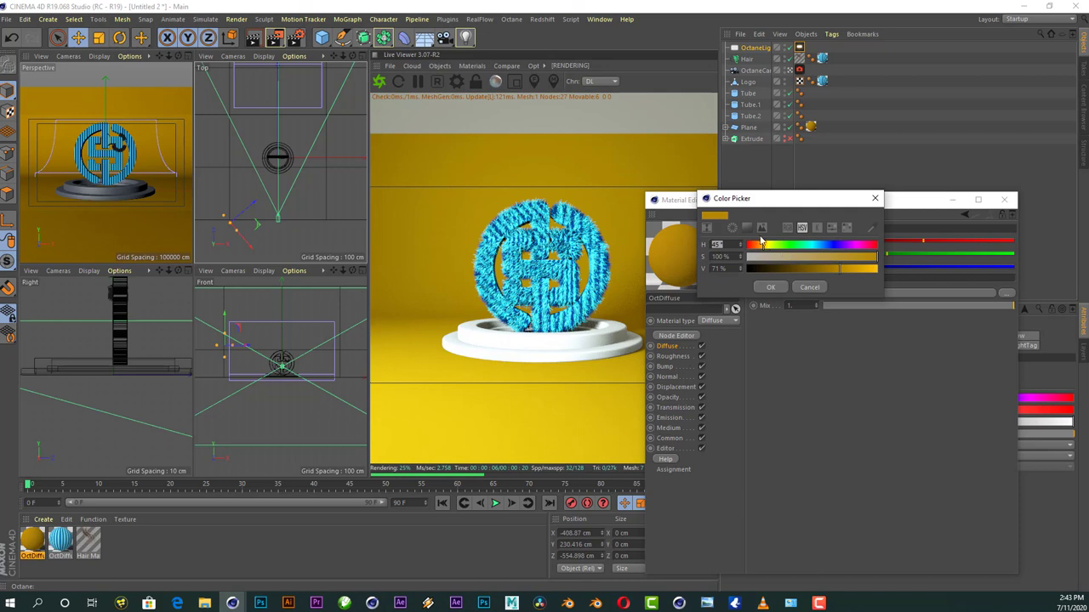
pyautogui.click(746, 227)
pyautogui.moveTo(804, 253); pyautogui.dragTo(811, 245)
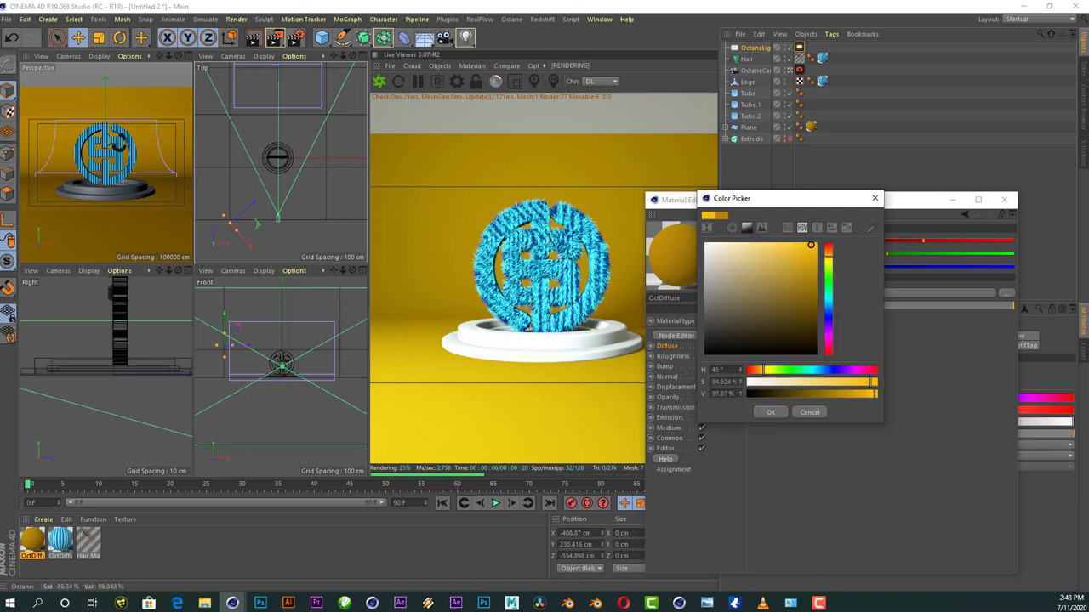
pyautogui.click(830, 258)
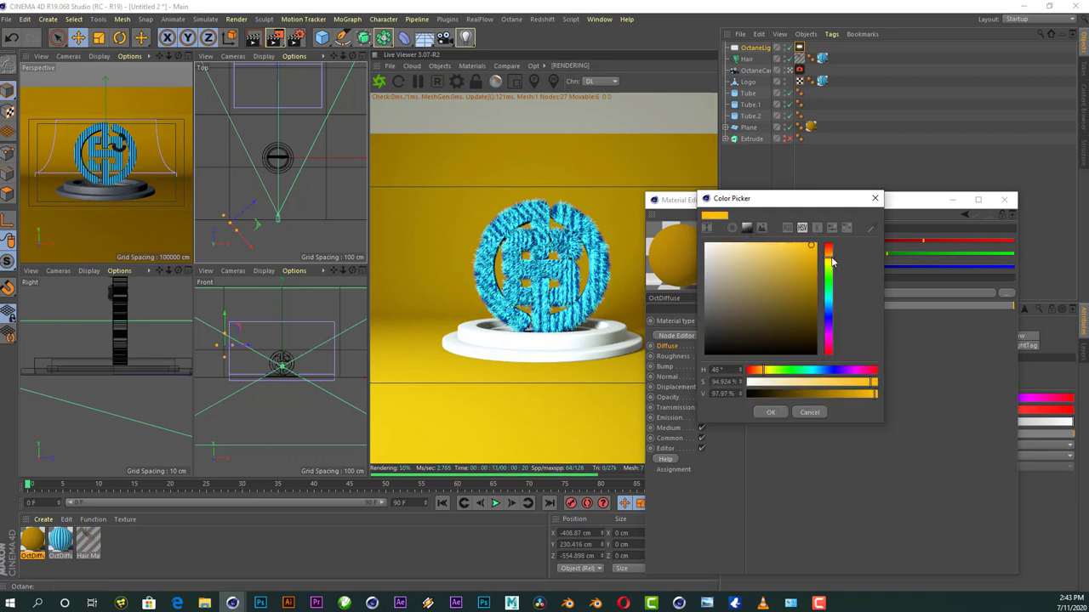
pyautogui.click(769, 413)
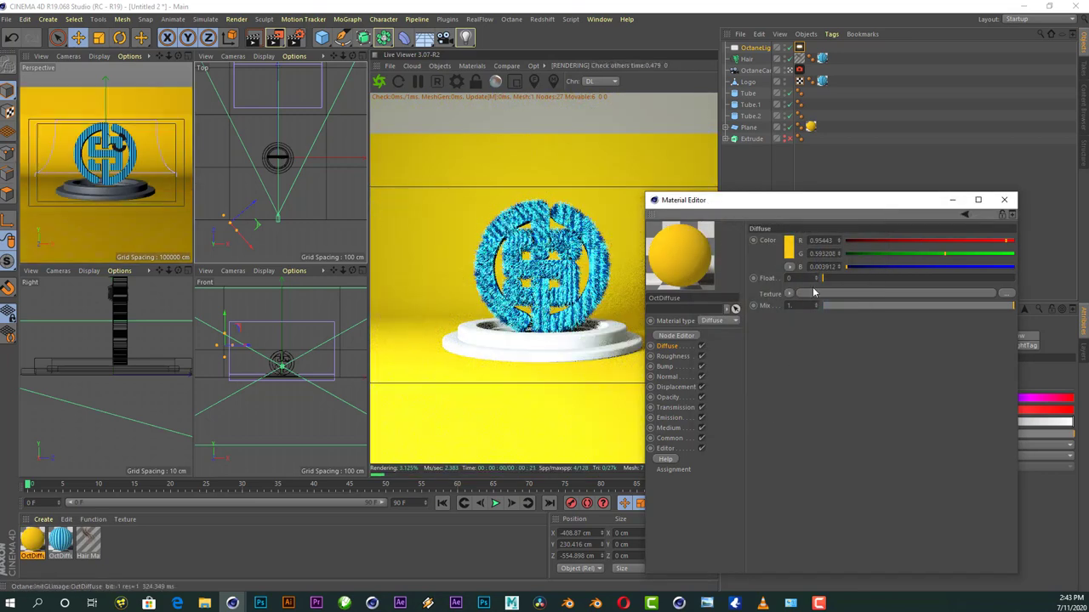
# - Shift the material's hue to 44° and duplicate it as OctDiffuse.1
pyautogui.click(788, 247)
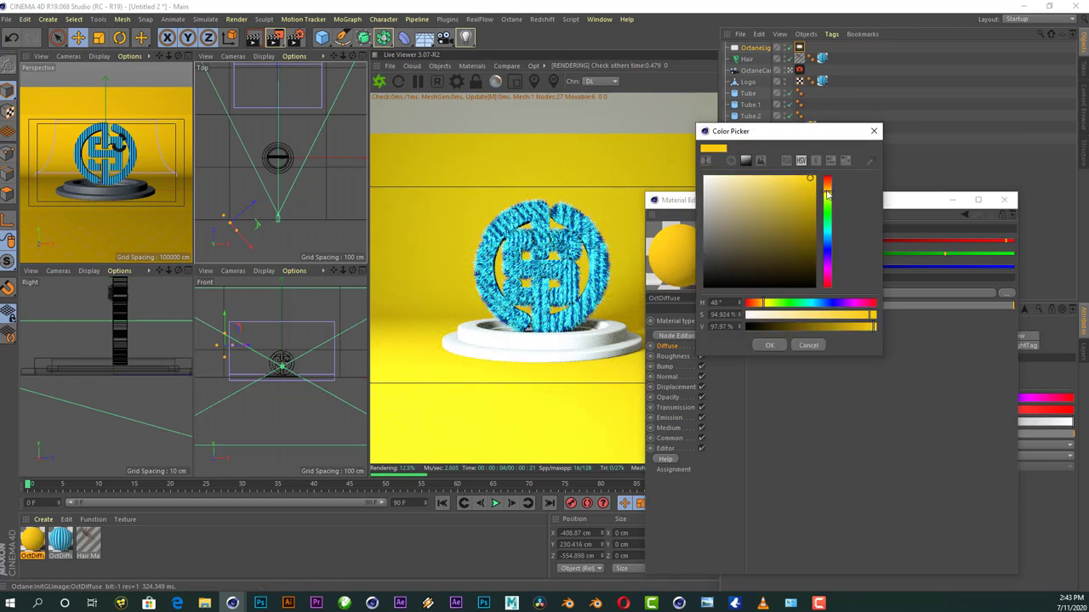
pyautogui.click(827, 195)
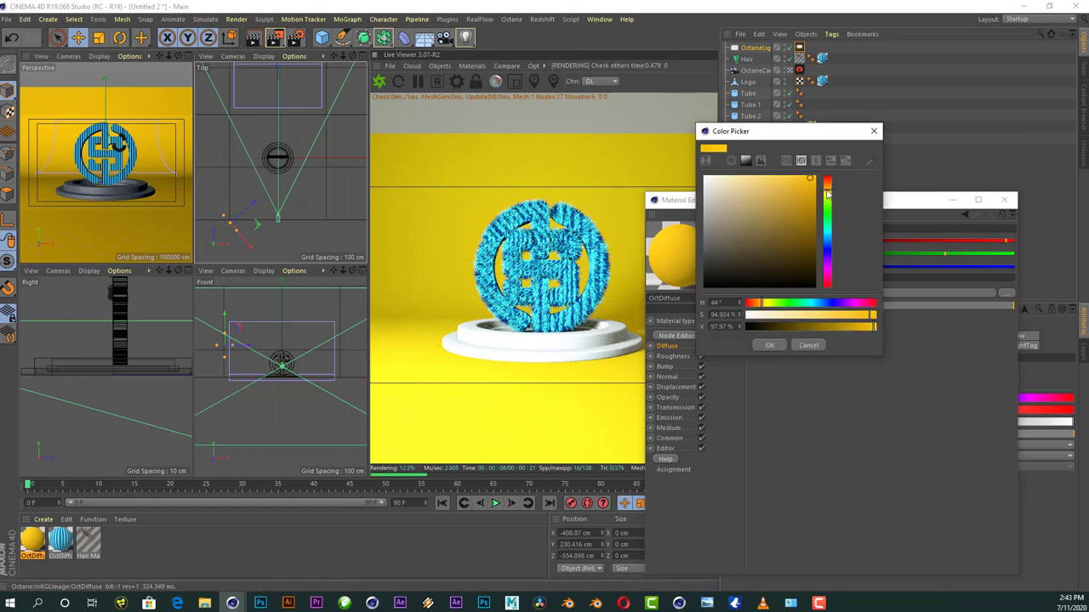
pyautogui.click(770, 346)
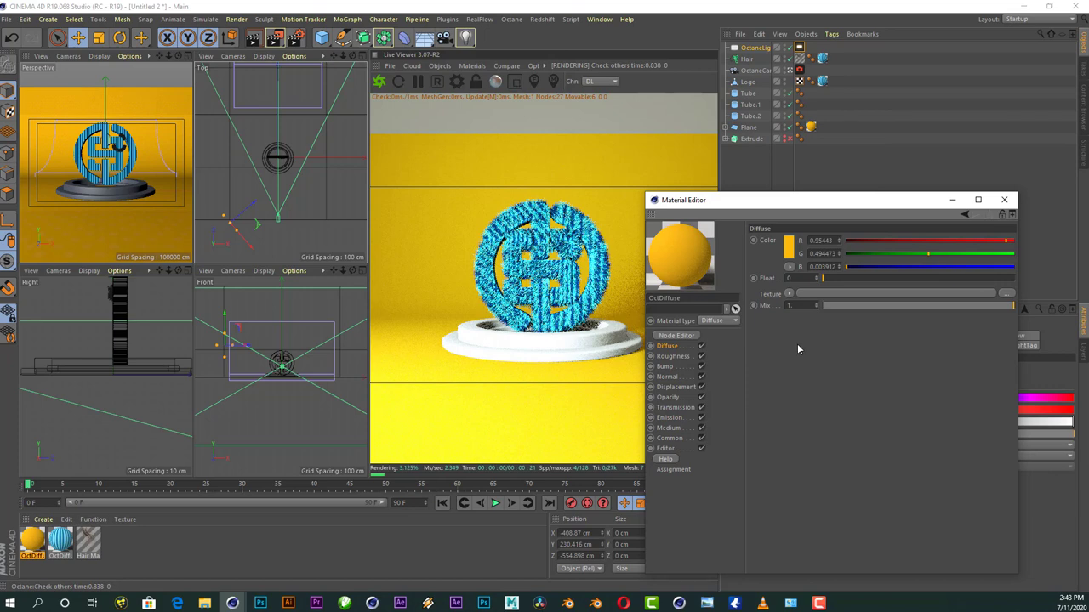
pyautogui.click(1004, 199)
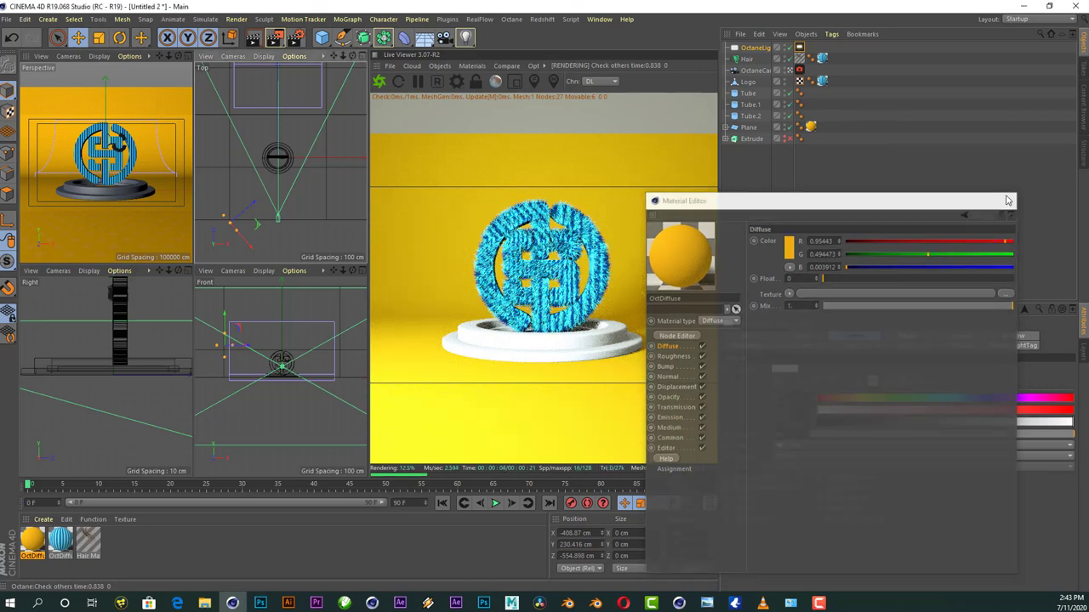
pyautogui.keyDown('ctrl'); pyautogui.moveTo(32, 542); pyautogui.dragTo(116, 542); pyautogui.keyUp('ctrl')
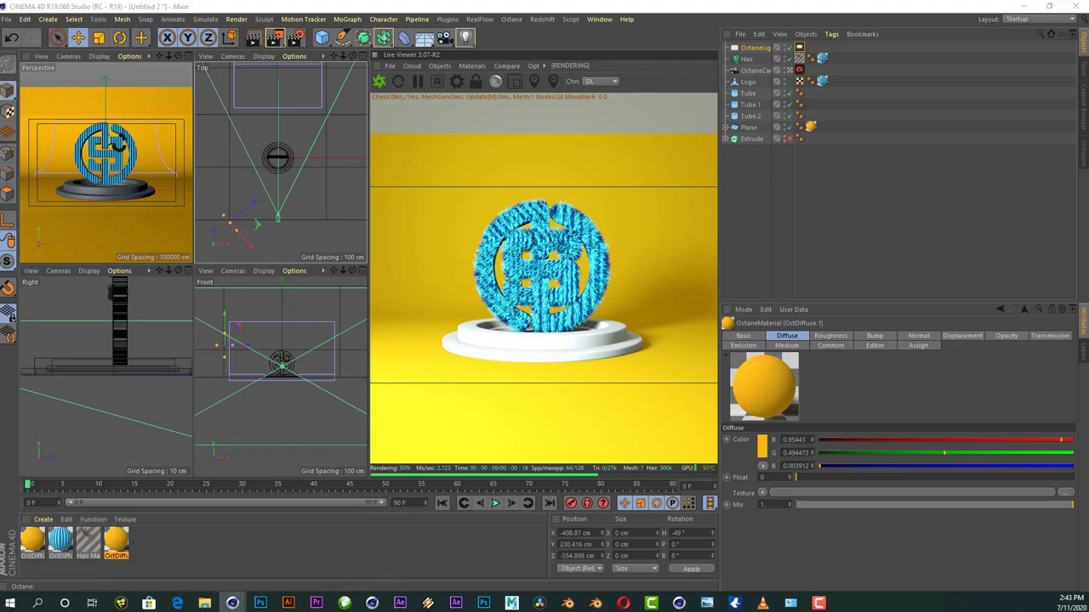
# - Recolour OctDiffuse.1 orange with 100% saturation and value at hue 39°
pyautogui.moveTo(730, 204); pyautogui.dragTo(995, 219)
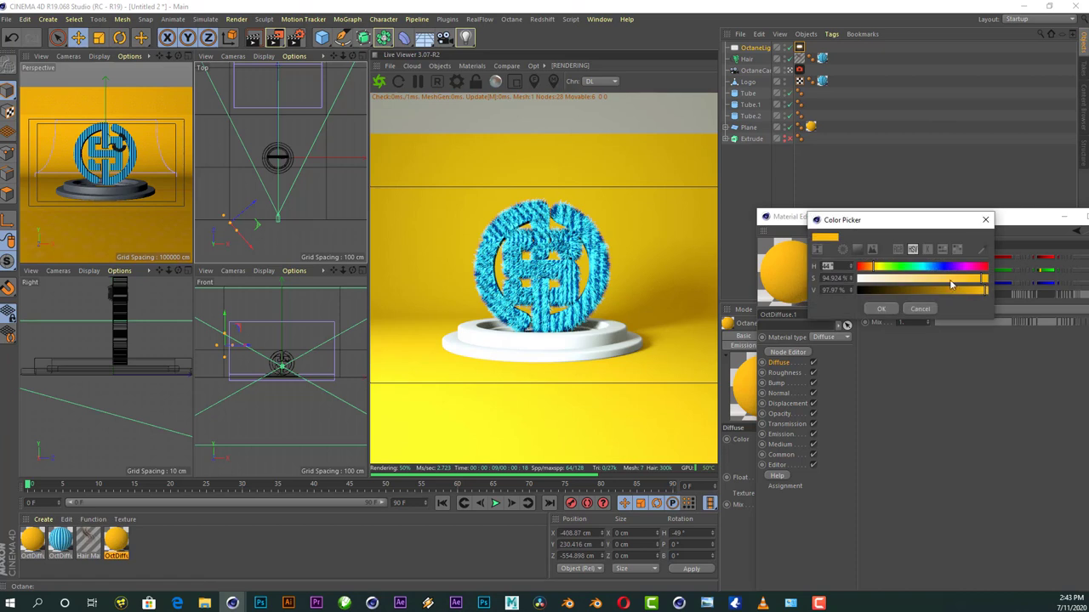
pyautogui.moveTo(985, 280); pyautogui.dragTo(996, 292)
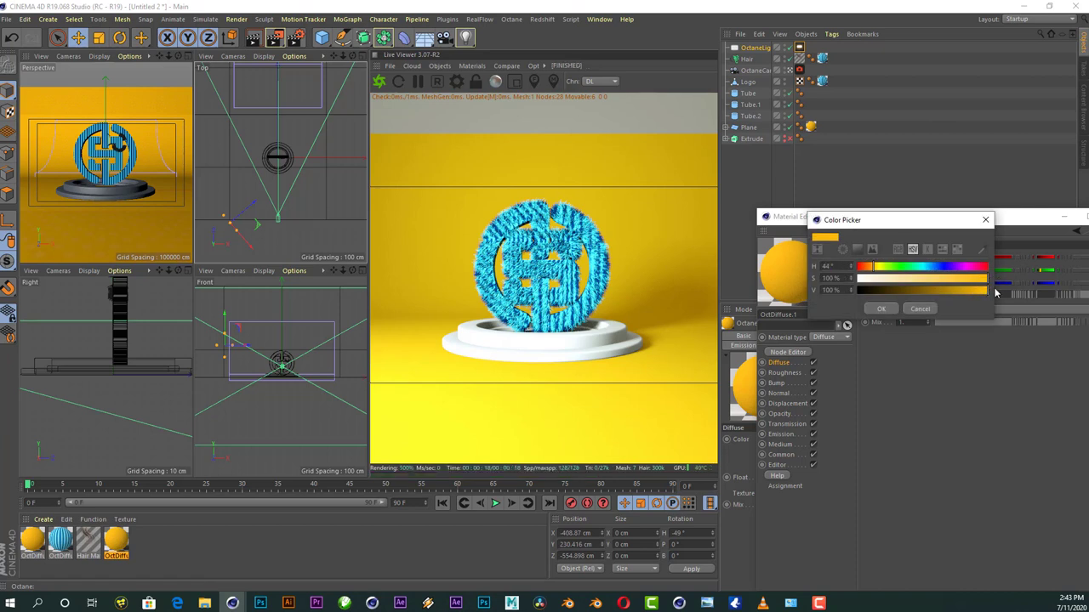
pyautogui.moveTo(877, 269); pyautogui.dragTo(869, 269)
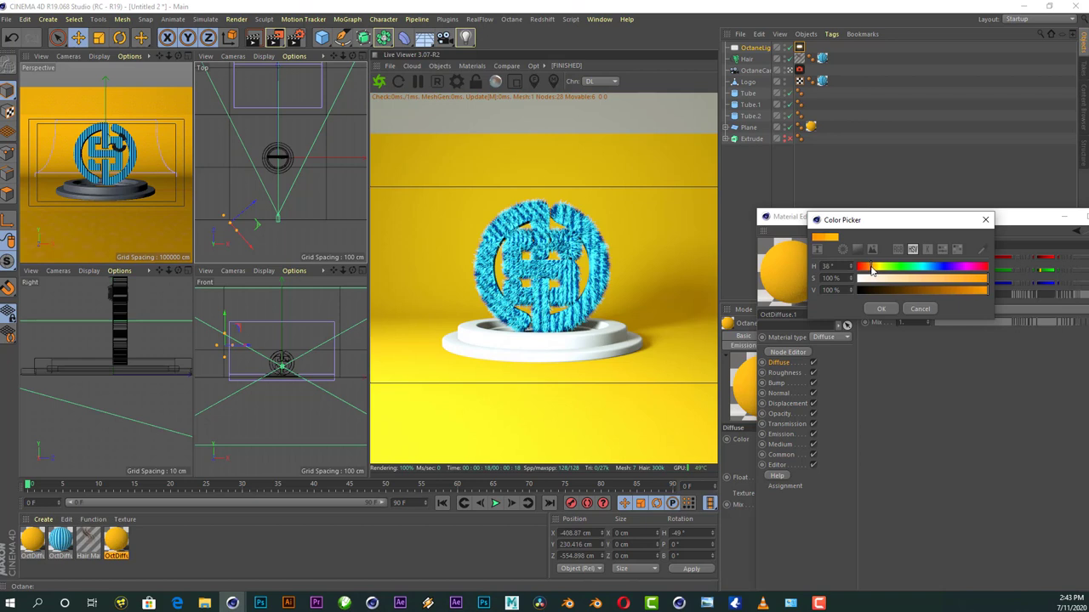
pyautogui.click(880, 309)
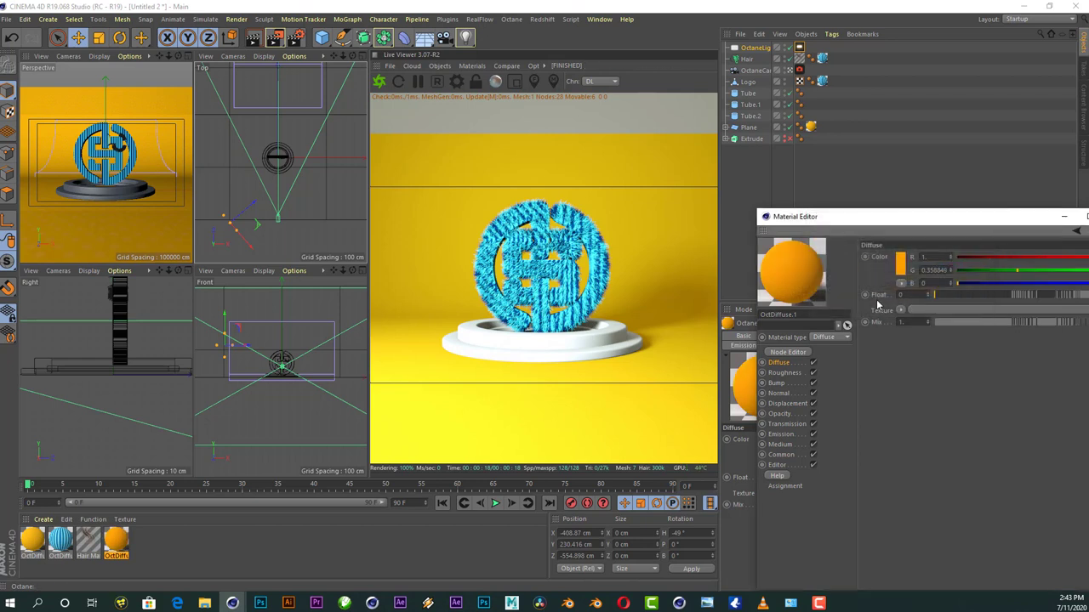
# - Apply the orange material to Tube and delete the original yellow OctDiffuse material
pyautogui.click(750, 116)
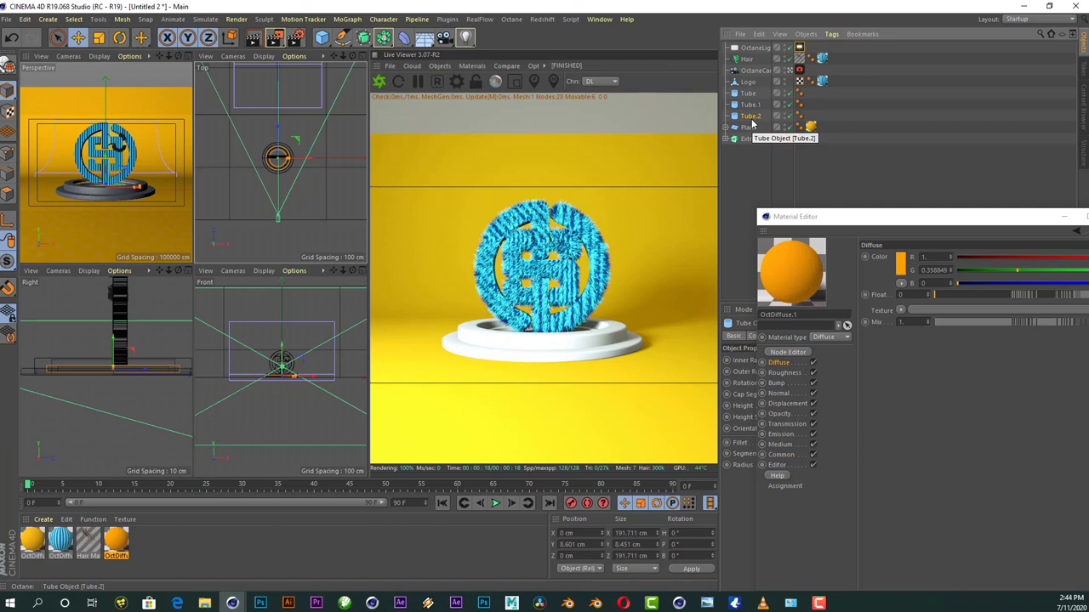
pyautogui.click(748, 93)
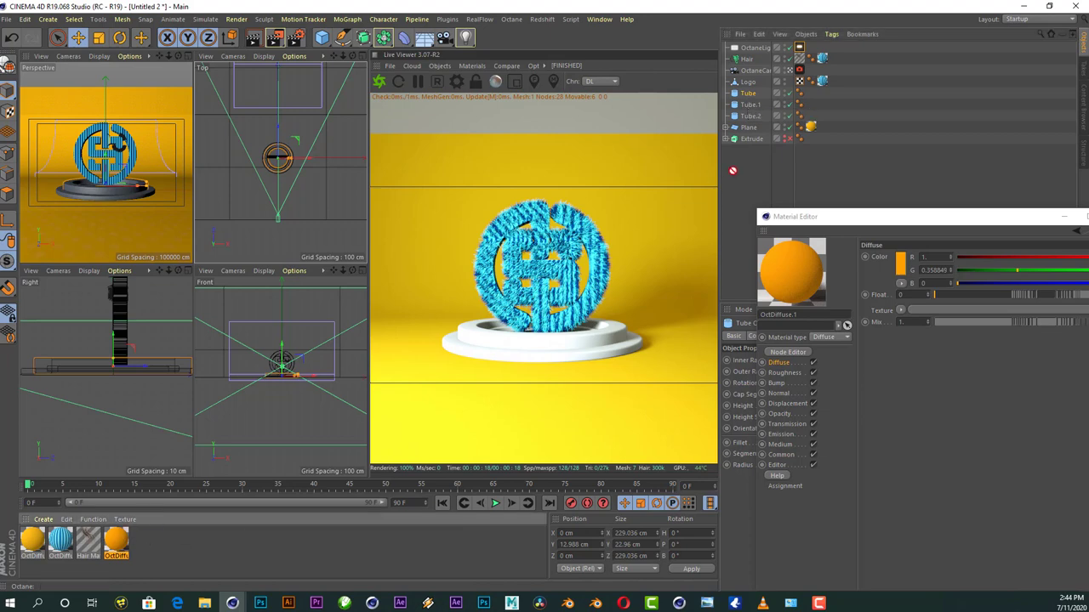
pyautogui.moveTo(118, 539); pyautogui.dragTo(749, 96)
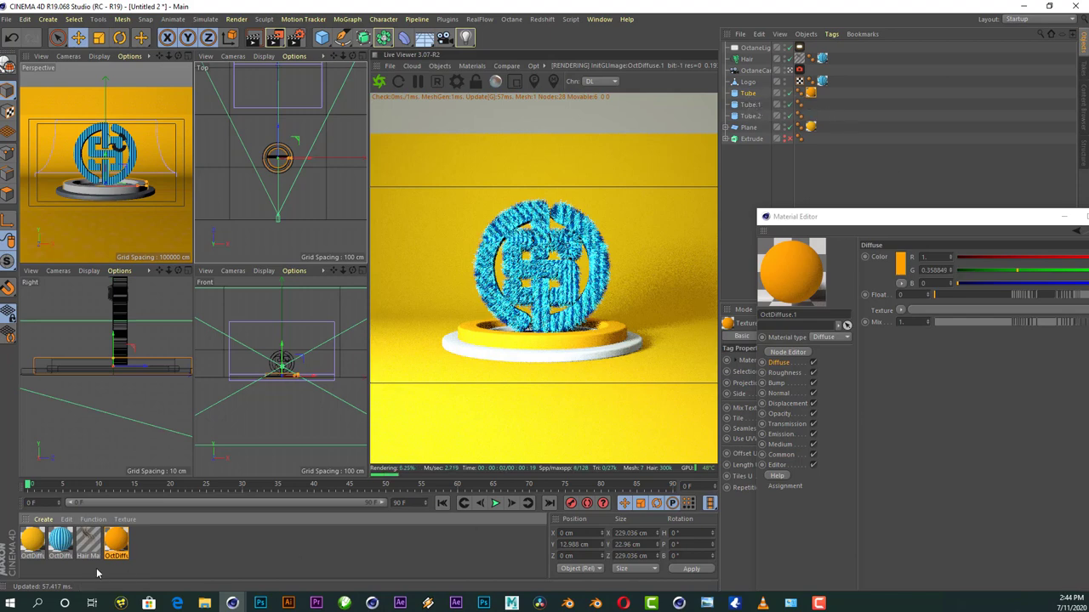
pyautogui.click(28, 539)
pyautogui.press('Delete')
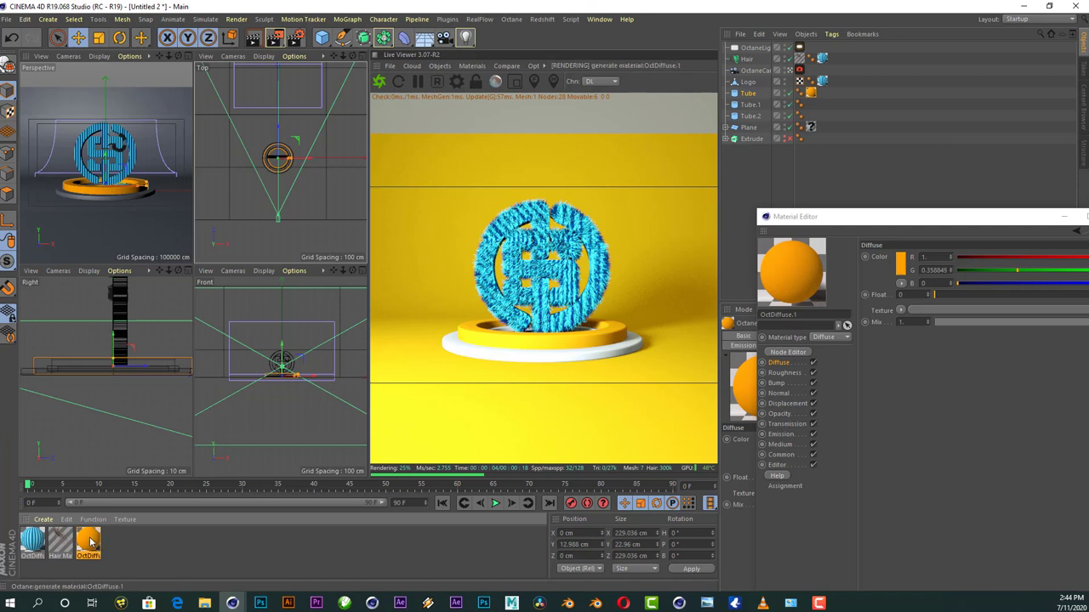
pyautogui.click(92, 545)
pyautogui.click(140, 542)
pyautogui.moveTo(880, 223); pyautogui.dragTo(810, 235)
# - Duplicate the orange material as OctDiffuse.2 and apply it to the backdrop Plane
pyautogui.click(1046, 227)
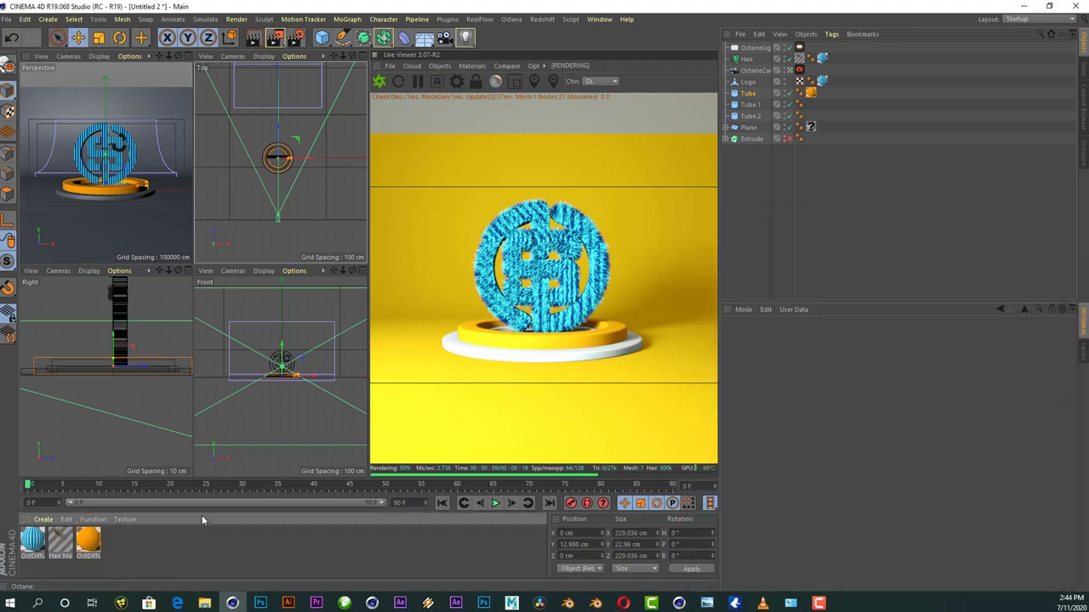
pyautogui.moveTo(97, 545)
pyautogui.keyDown('ctrl'); pyautogui.mouseDown()
pyautogui.moveTo(144, 541)
pyautogui.moveTo(746, 222)
pyautogui.mouseUp(); pyautogui.keyUp('ctrl')
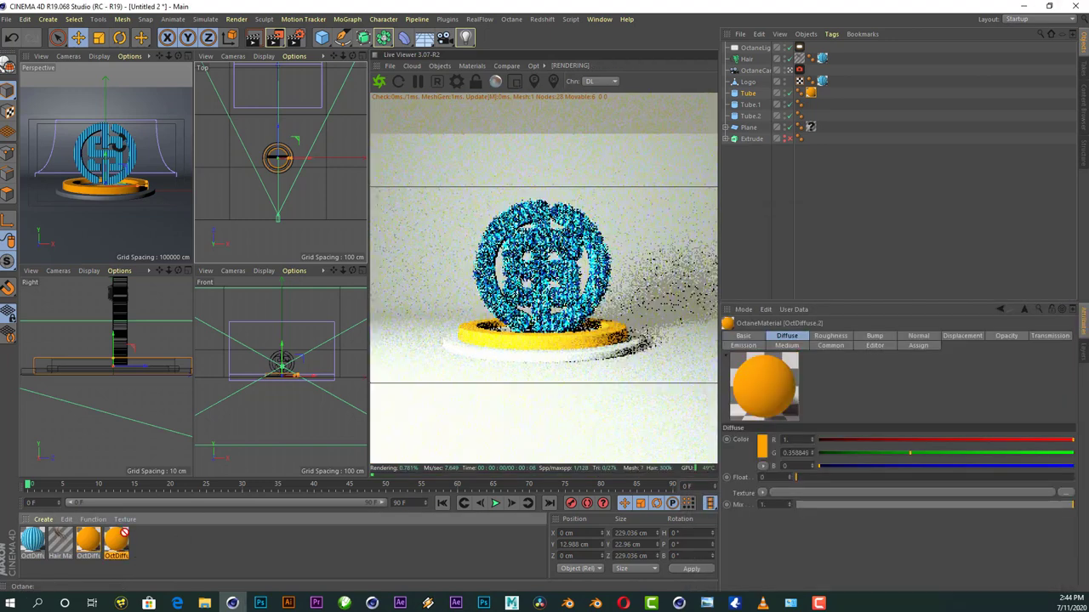
pyautogui.moveTo(815, 134); pyautogui.dragTo(811, 127)
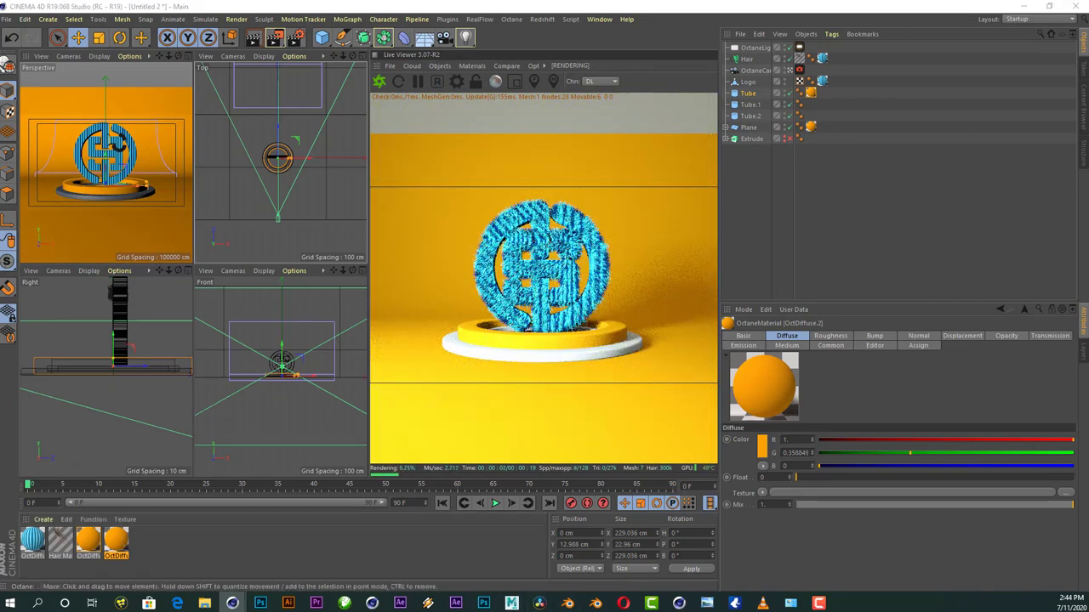
# - Darken OctDiffuse.2 to 79% value (burnt orange) and duplicate it as OctDiffuse.3
pyautogui.doubleClick(116, 541)
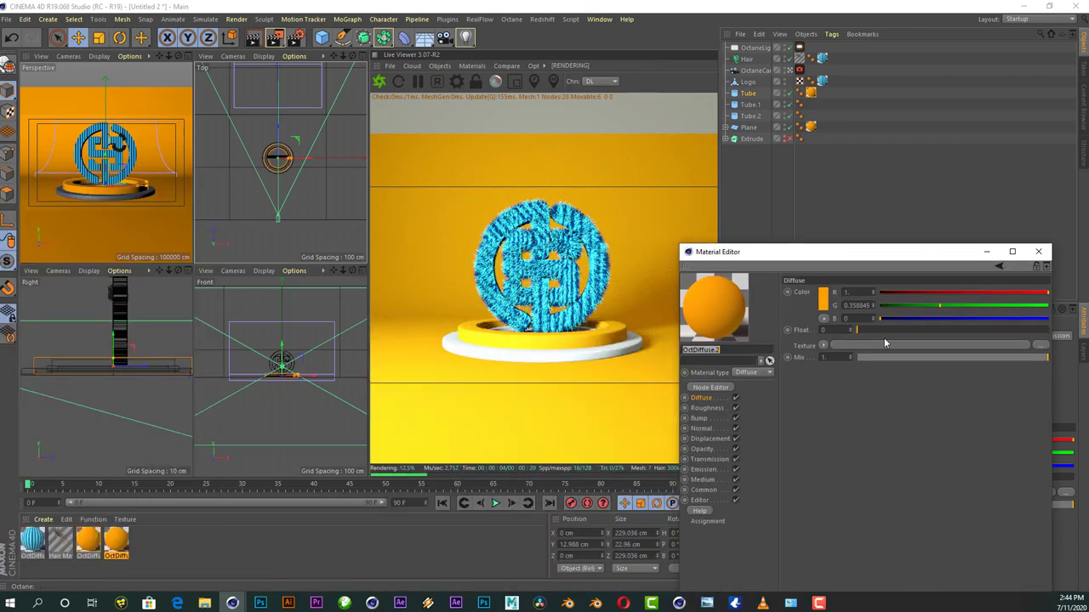
pyautogui.click(820, 299)
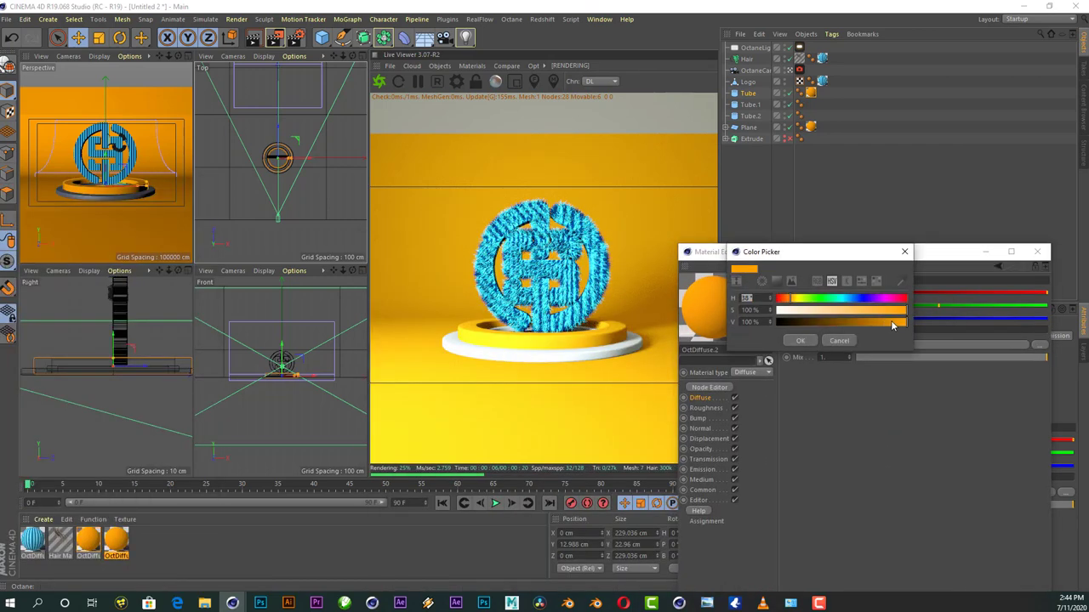
pyautogui.click(881, 321)
pyautogui.click(800, 340)
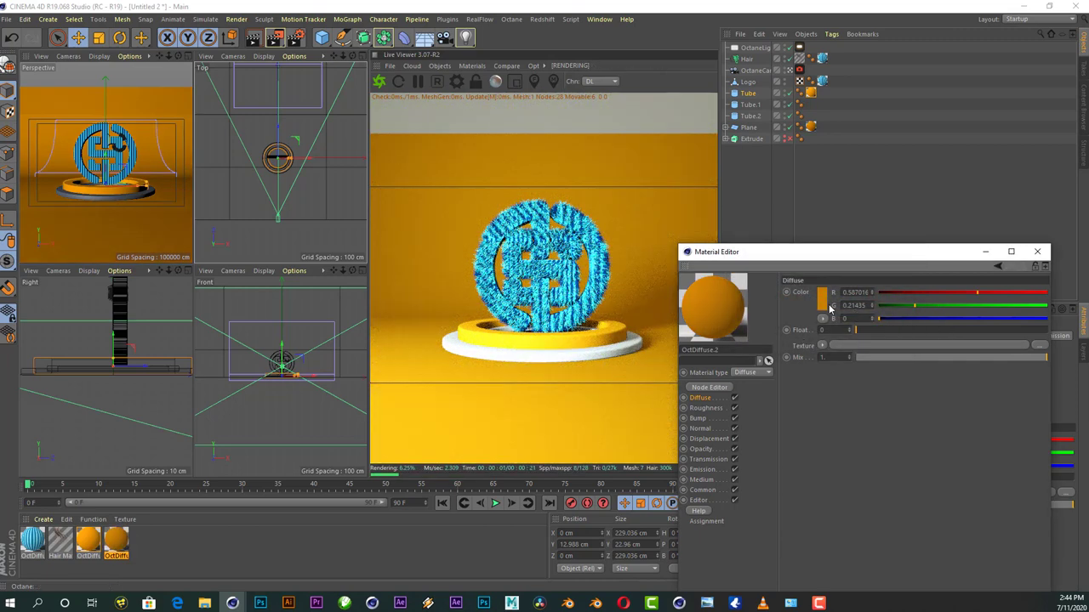
pyautogui.click(1038, 252)
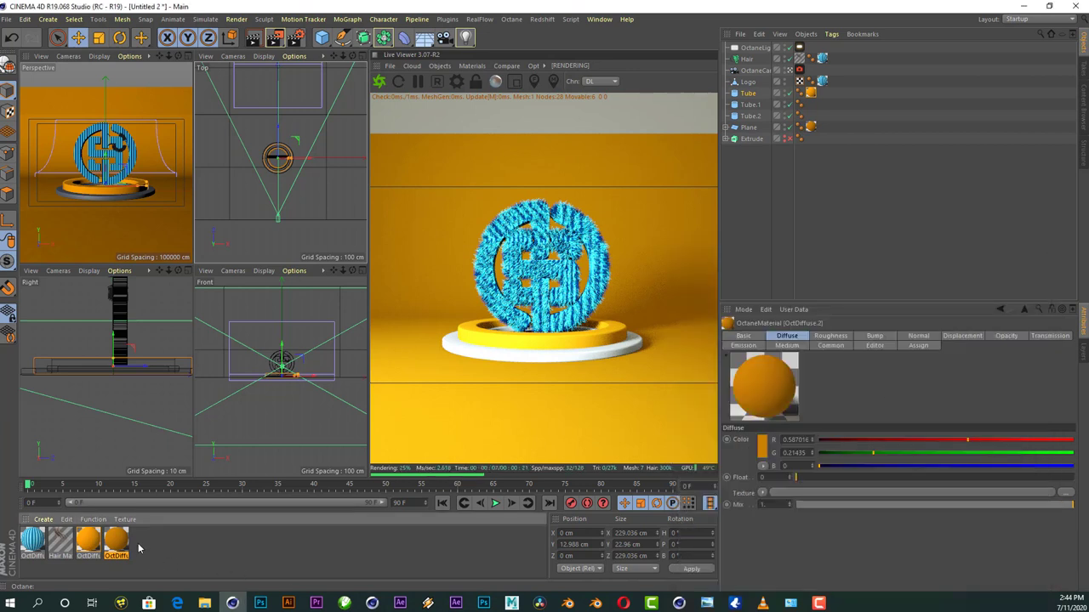
pyautogui.keyDown('ctrl'); pyautogui.moveTo(91, 542); pyautogui.dragTo(149, 545); pyautogui.keyUp('ctrl')
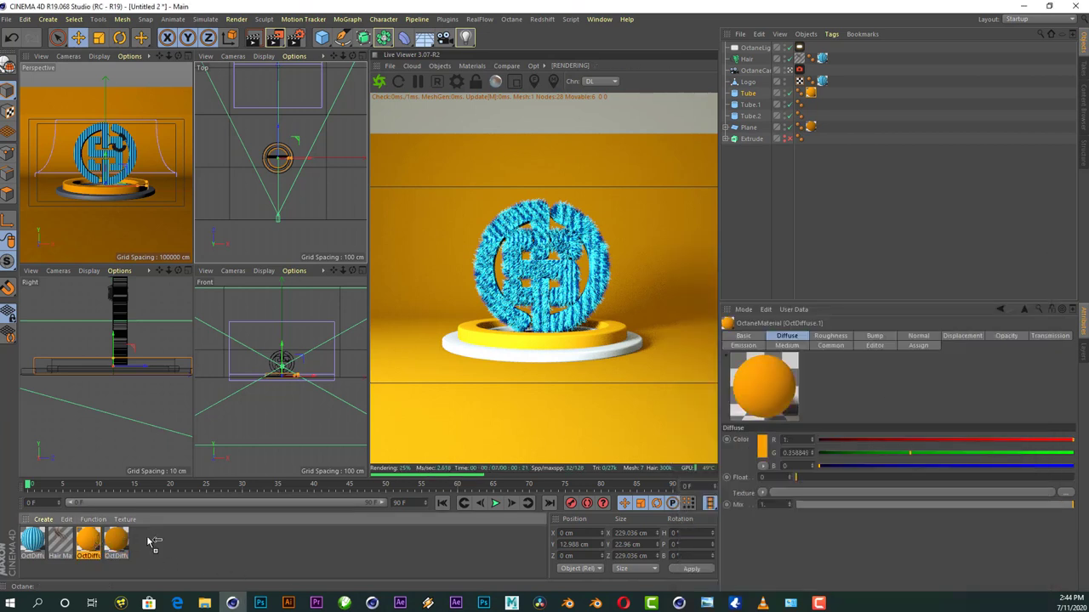
# - Apply OctDiffuse.3 to the Tube.1 ring and open it in the Material Editor
pyautogui.moveTo(813, 207); pyautogui.dragTo(750, 108)
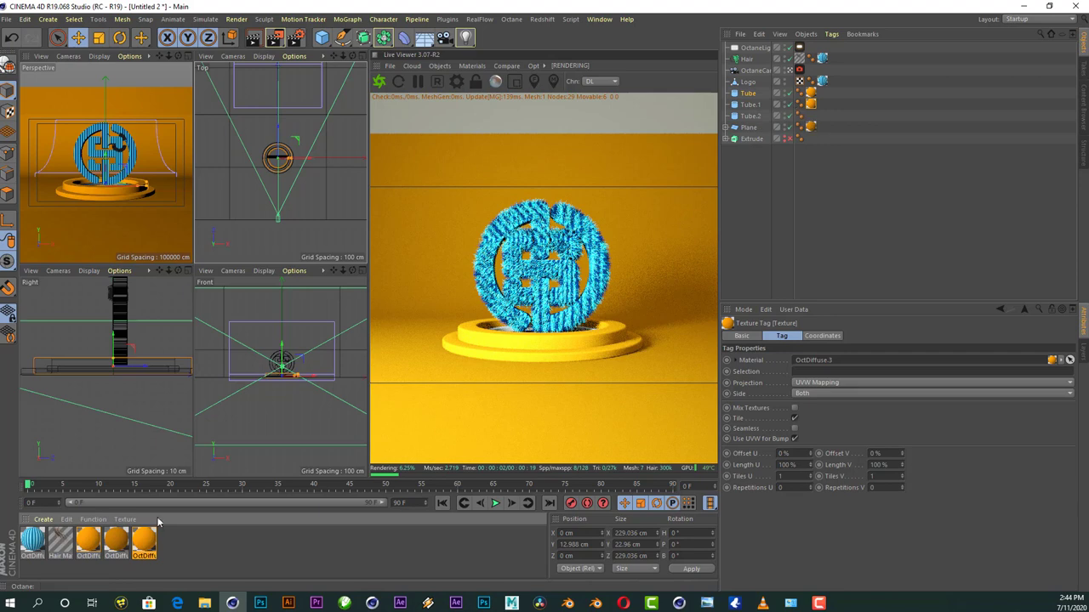
pyautogui.click(141, 544)
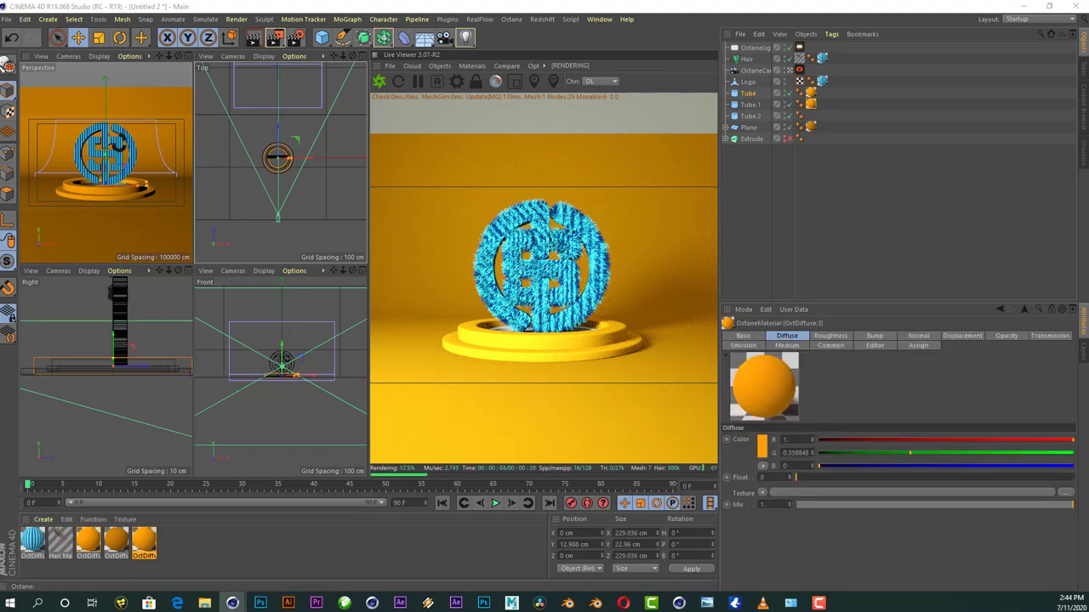
pyautogui.doubleClick(143, 542)
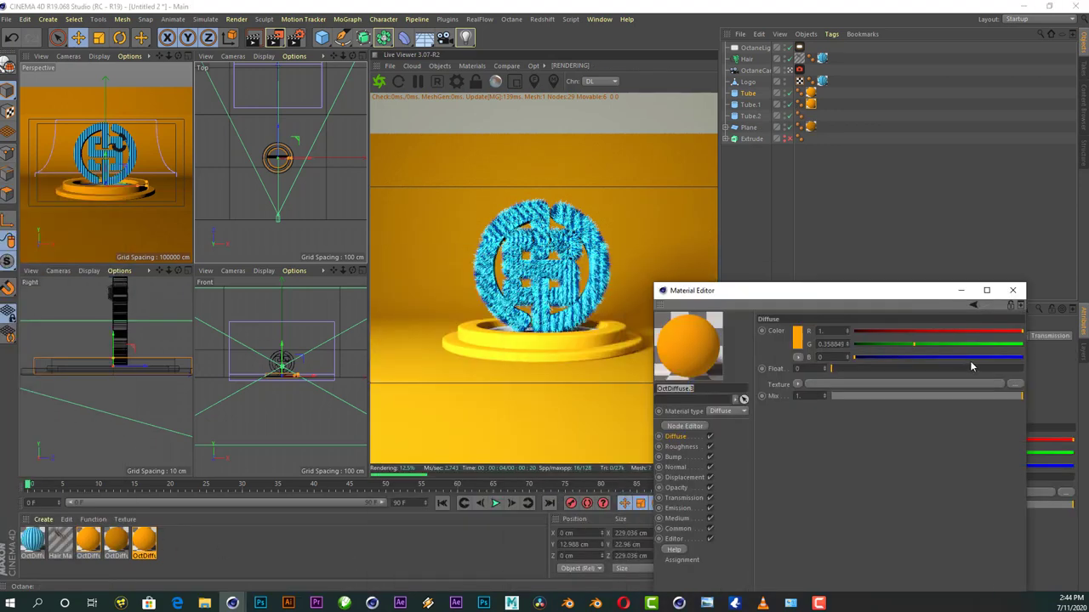
# - Recolour OctDiffuse.3 deep blue and duplicate it as OctDiffuse.4
pyautogui.click(967, 357)
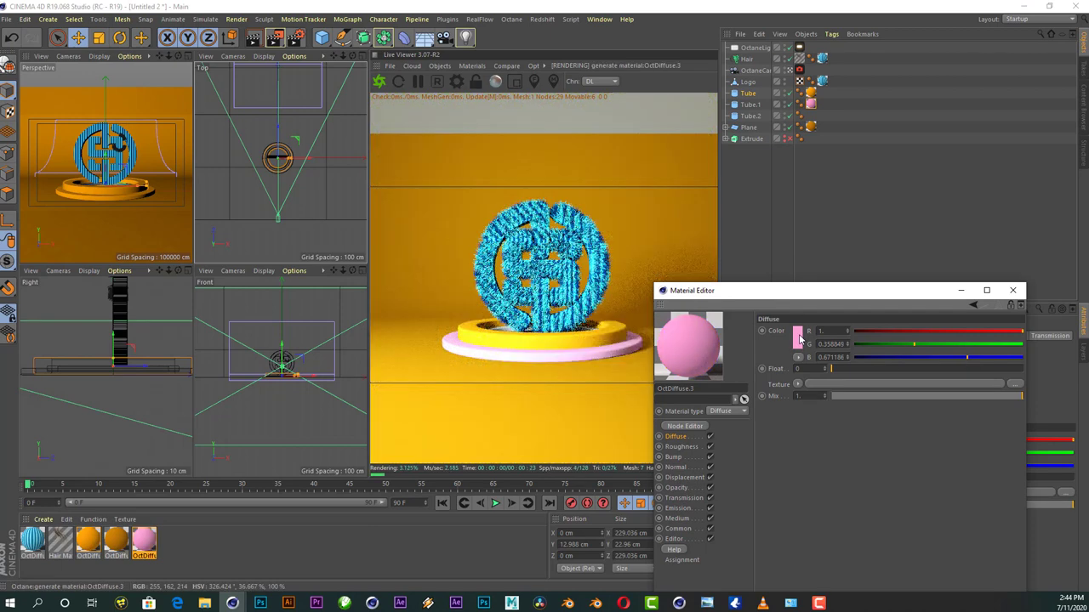
pyautogui.click(798, 338)
pyautogui.click(756, 317)
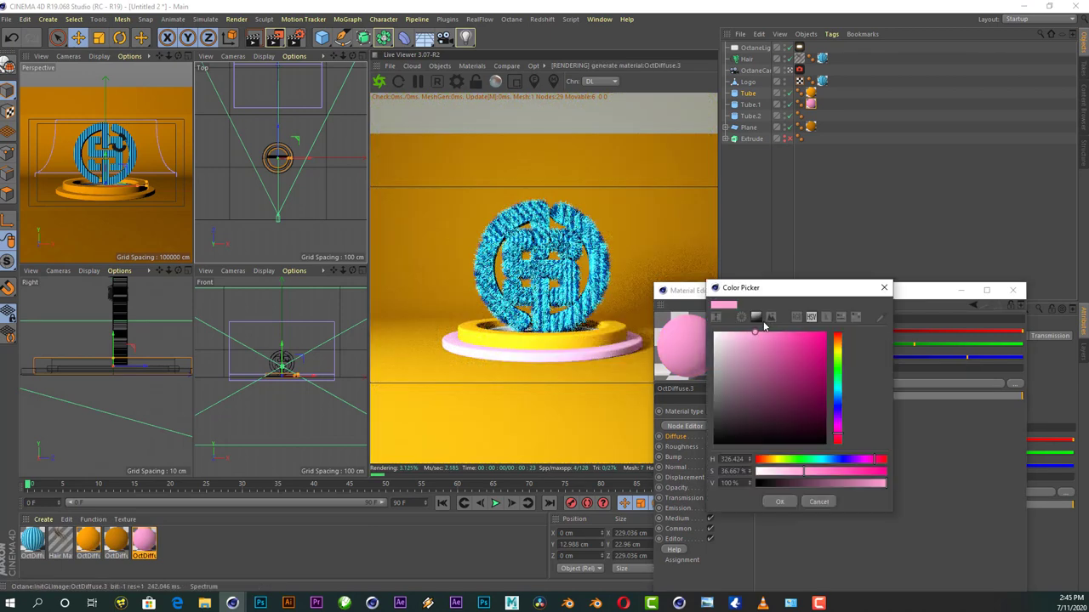
pyautogui.click(838, 396)
pyautogui.moveTo(841, 399); pyautogui.dragTo(841, 404)
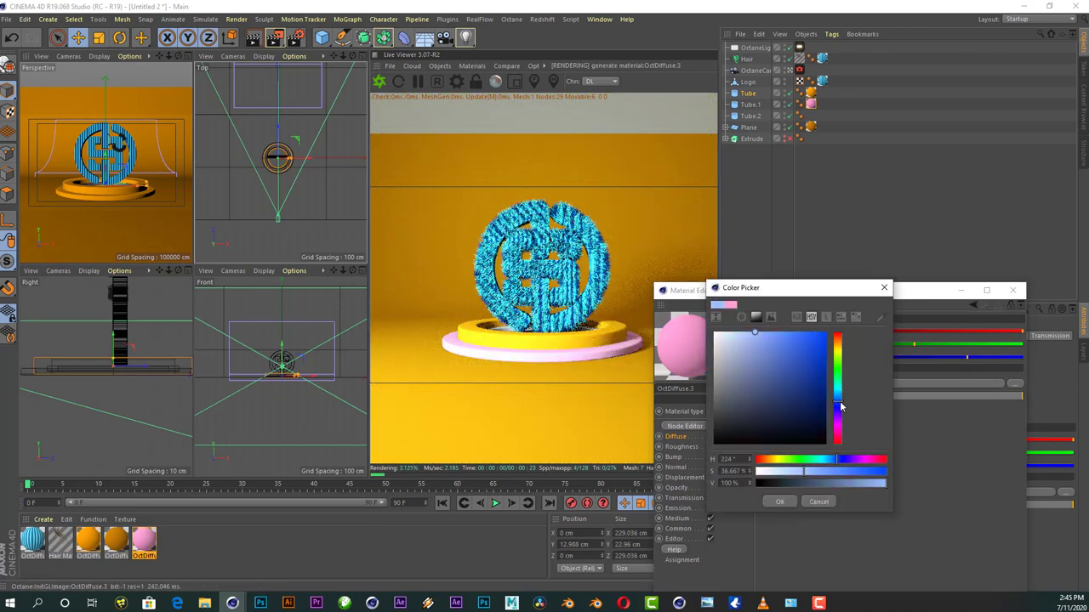
pyautogui.click(818, 391)
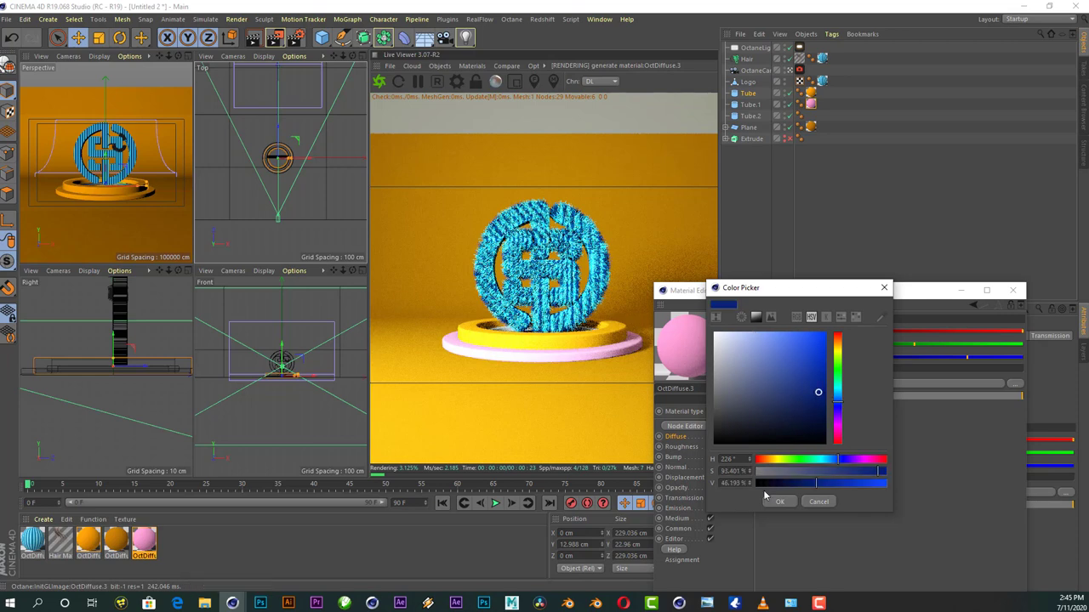
pyautogui.click(779, 501)
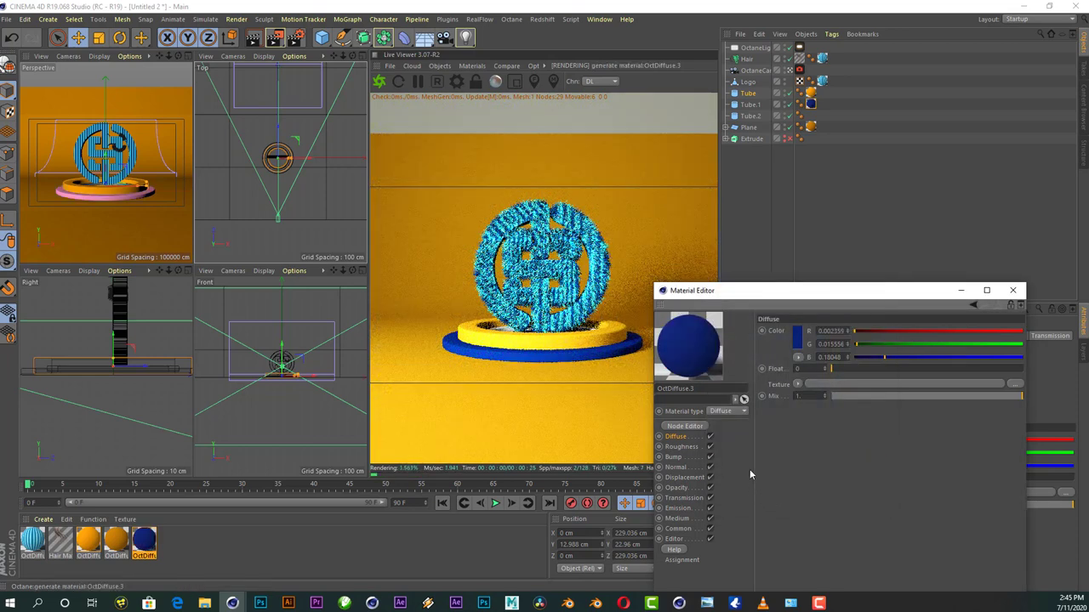
pyautogui.click(1013, 291)
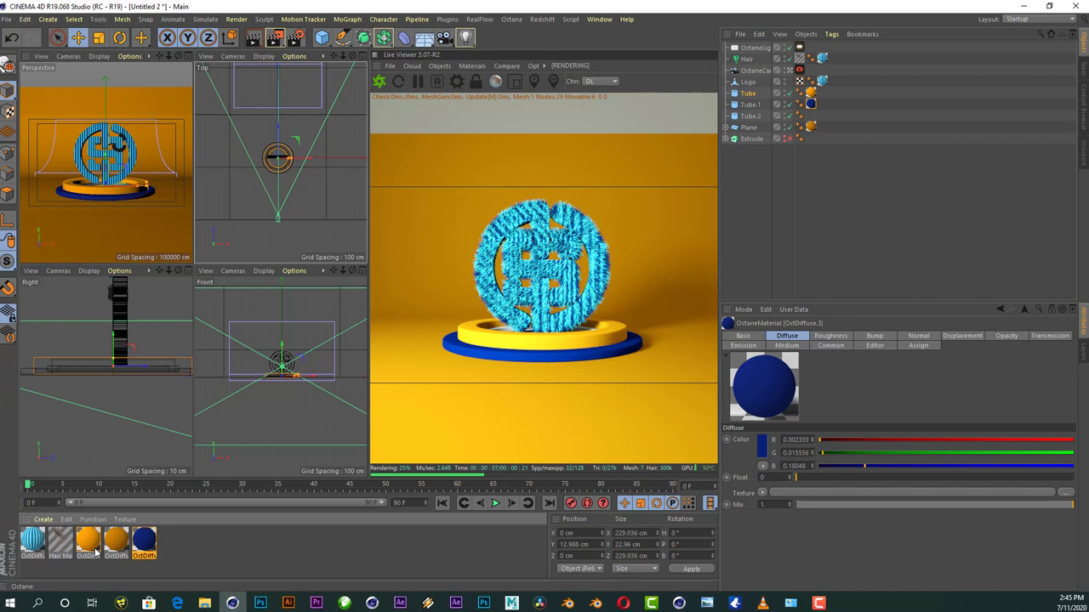
pyautogui.keyDown('ctrl'); pyautogui.moveTo(147, 541); pyautogui.dragTo(174, 546); pyautogui.keyUp('ctrl')
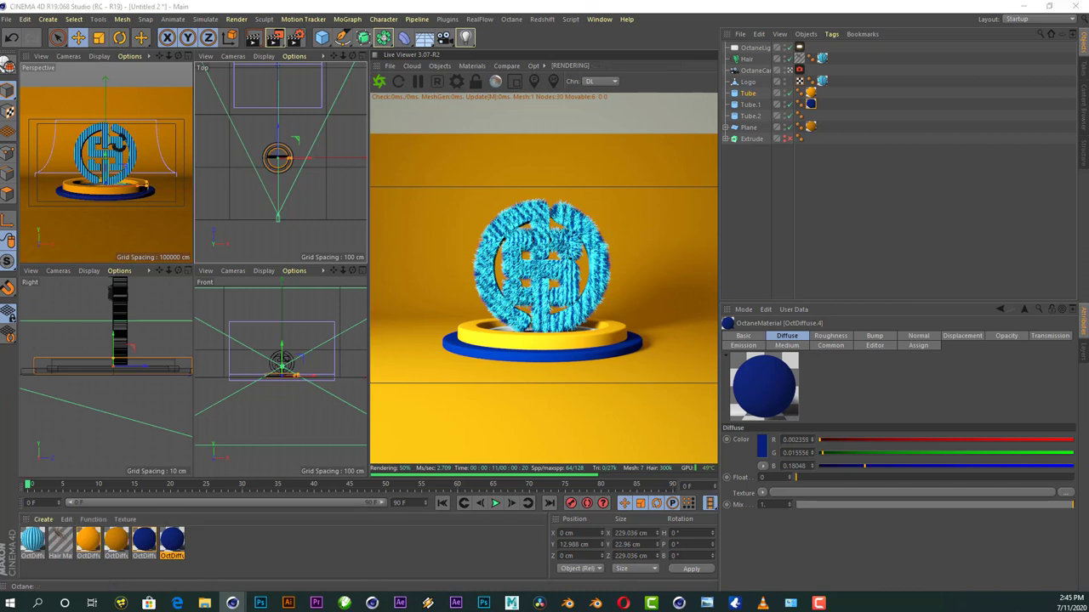
# - Recolour OctDiffuse.4 with the light-blue fur colour sampled from the render and apply it to Tube.2
pyautogui.moveTo(935, 295); pyautogui.dragTo(921, 218)
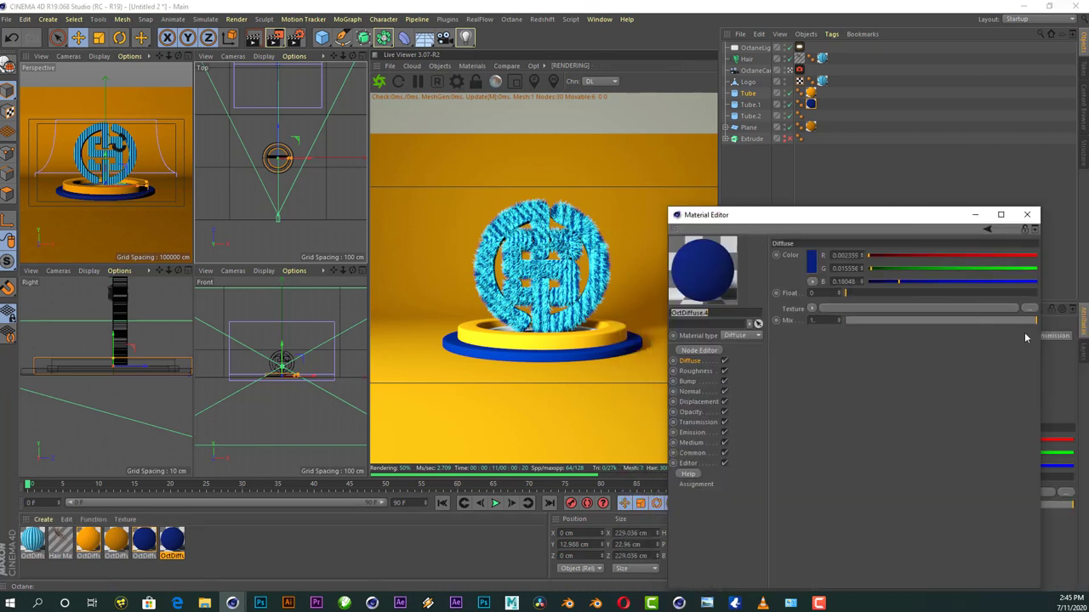
pyautogui.click(811, 264)
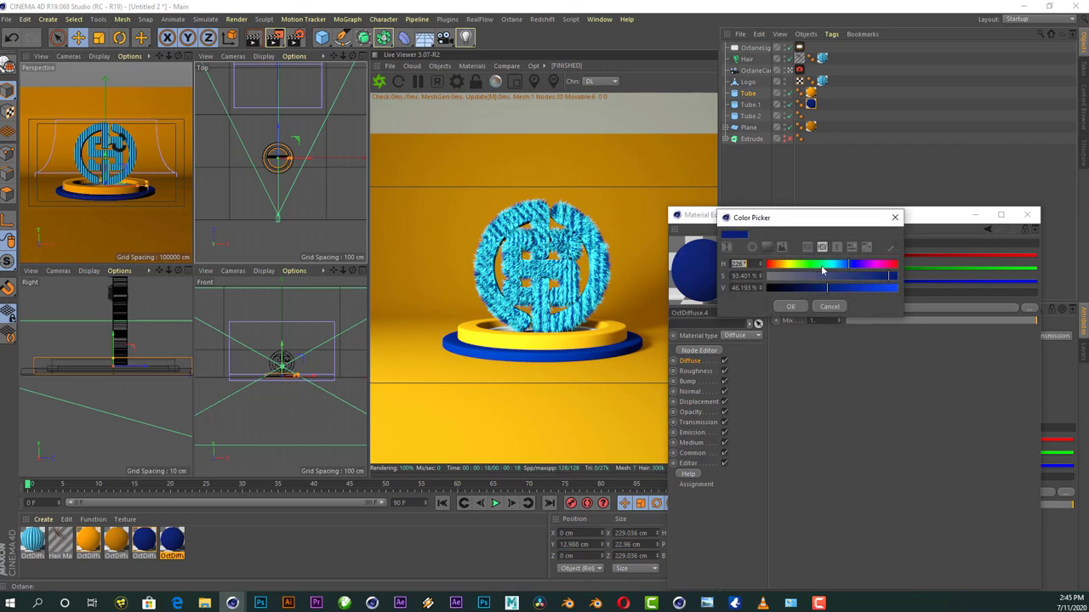
pyautogui.click(891, 246)
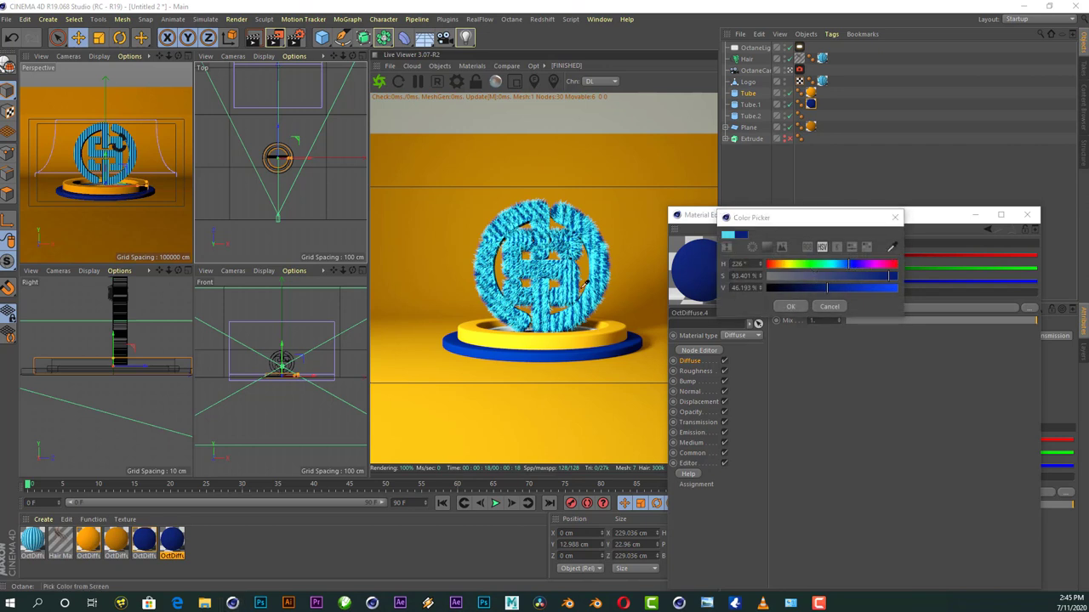
pyautogui.click(575, 271)
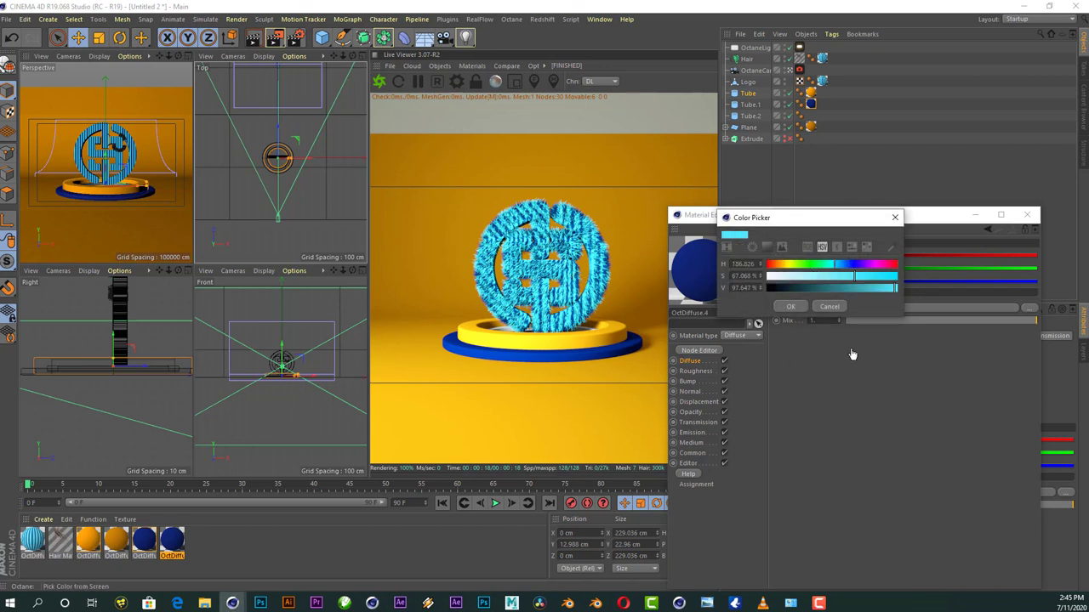
pyautogui.click(790, 307)
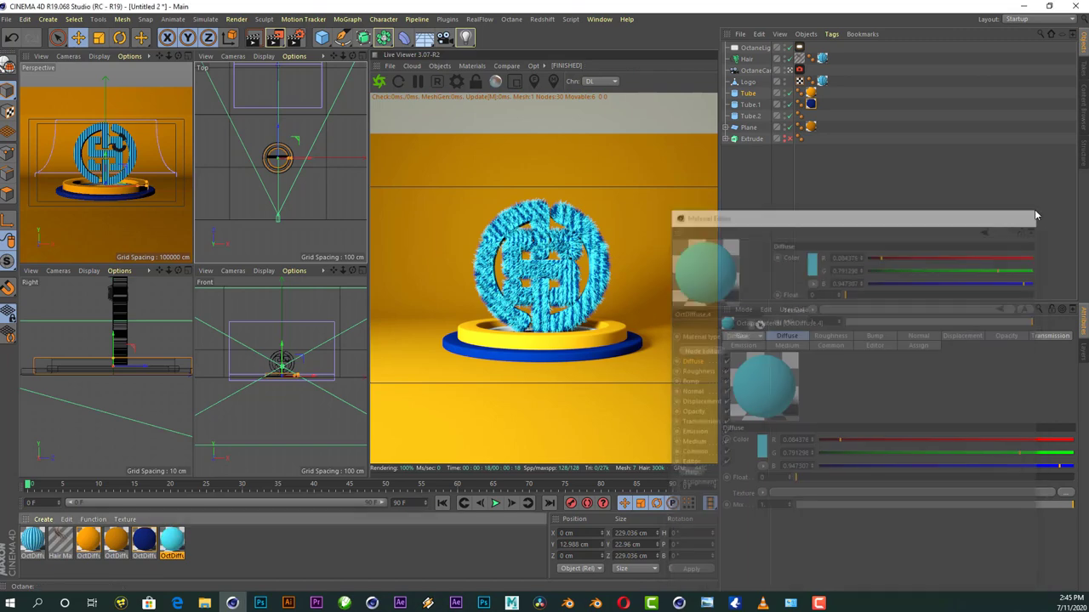
pyautogui.click(1027, 214)
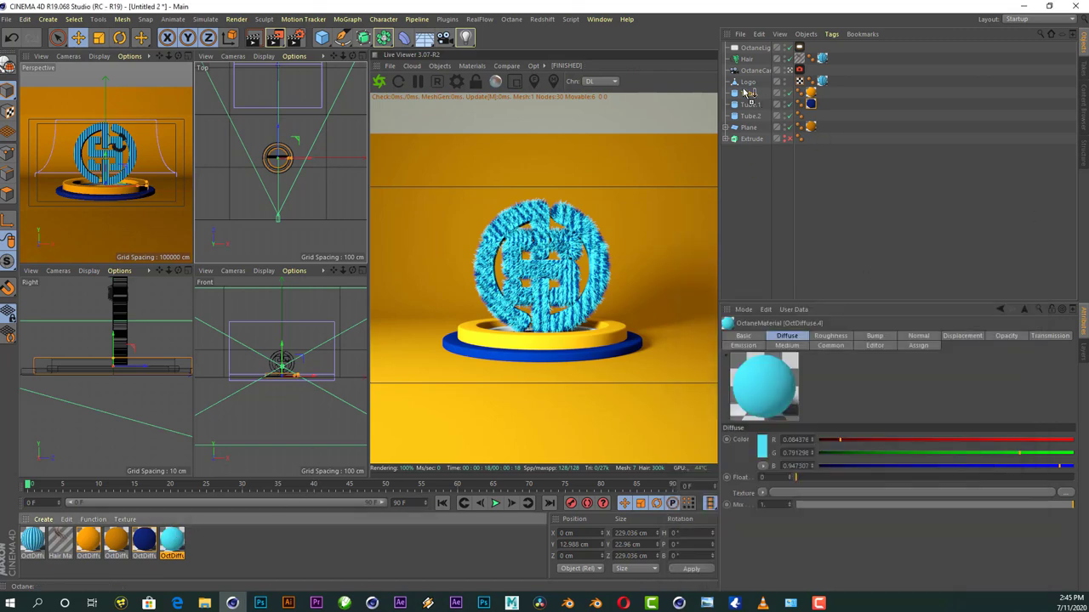
pyautogui.moveTo(757, 119); pyautogui.dragTo(754, 120)
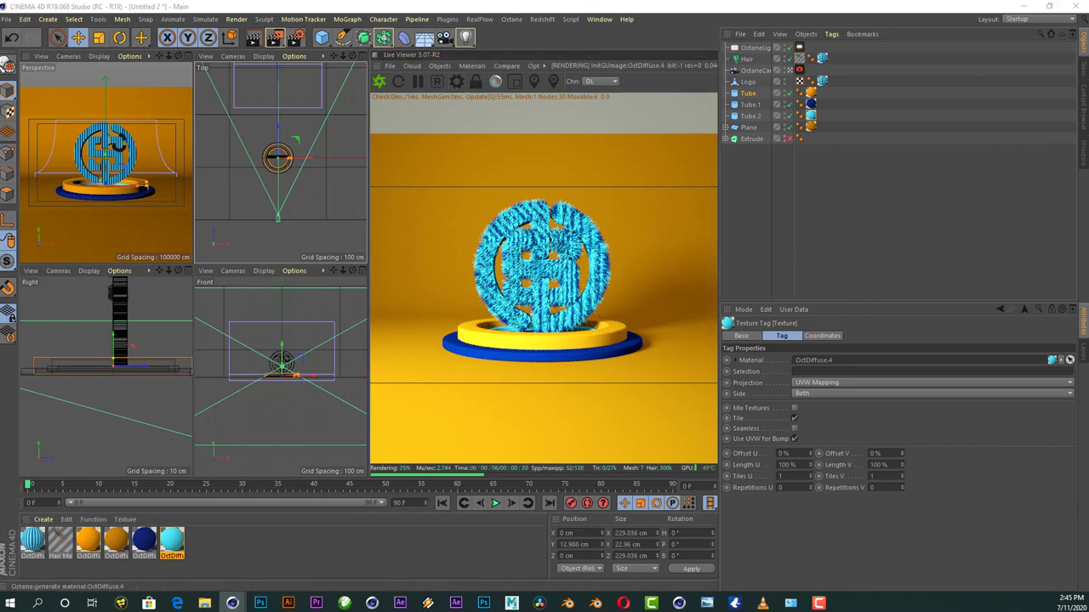
# - Change the Octane kernel from Direct lighting to Pathtracing with Max samples 300
pyautogui.moveTo(424, 286); pyautogui.dragTo(598, 286)
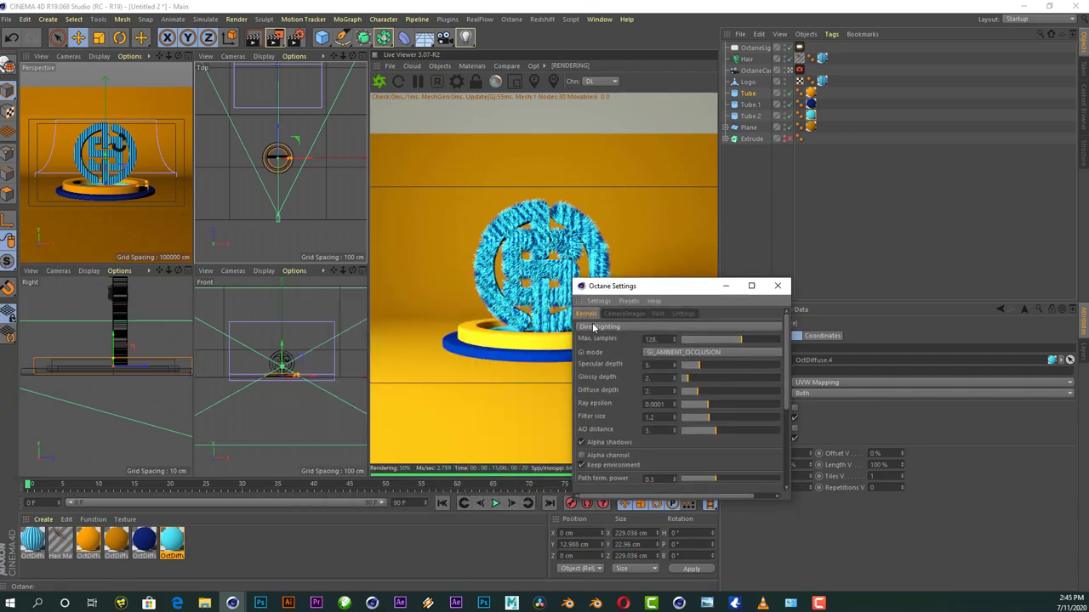
pyautogui.click(600, 326)
pyautogui.click(598, 360)
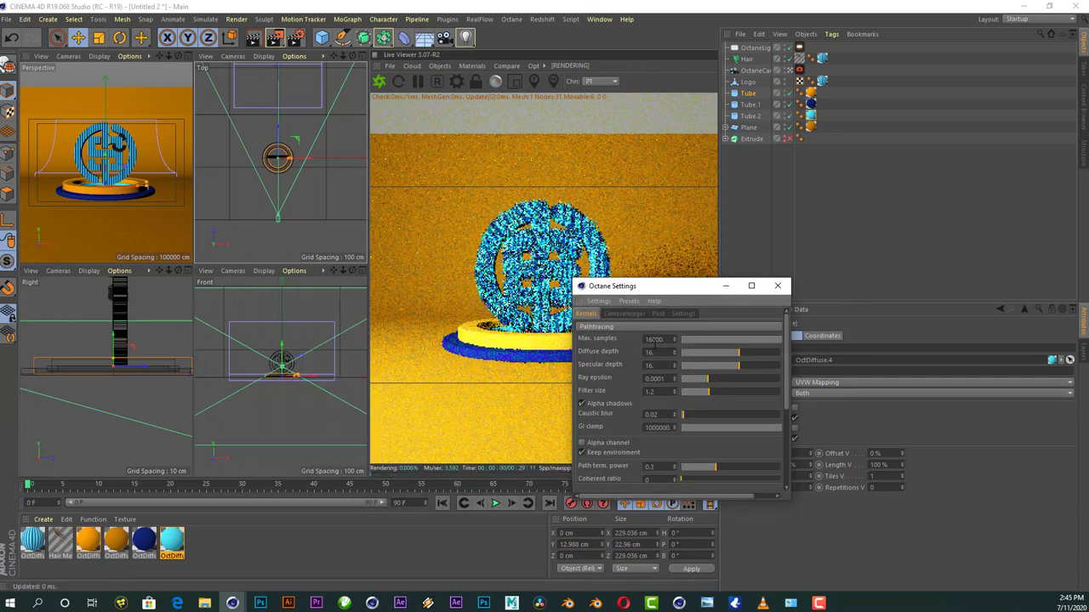
pyautogui.click(655, 338)
pyautogui.write('300')
pyautogui.press('Return')
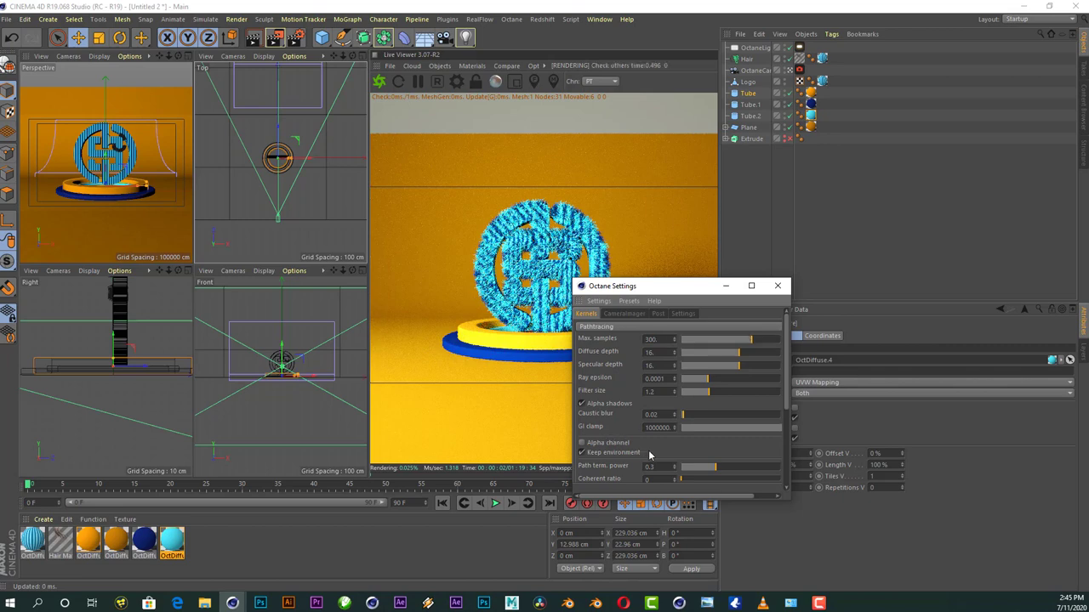
pyautogui.click(777, 286)
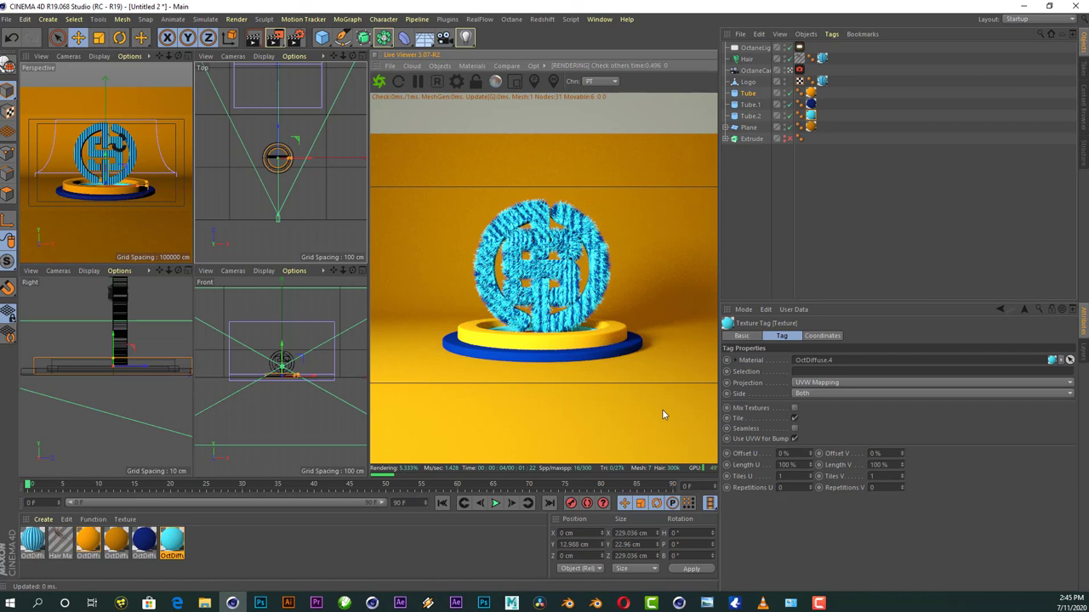
# - Undock the Octane Live Viewer into its own window and maximize it
pyautogui.click(375, 55)
pyautogui.click(404, 79)
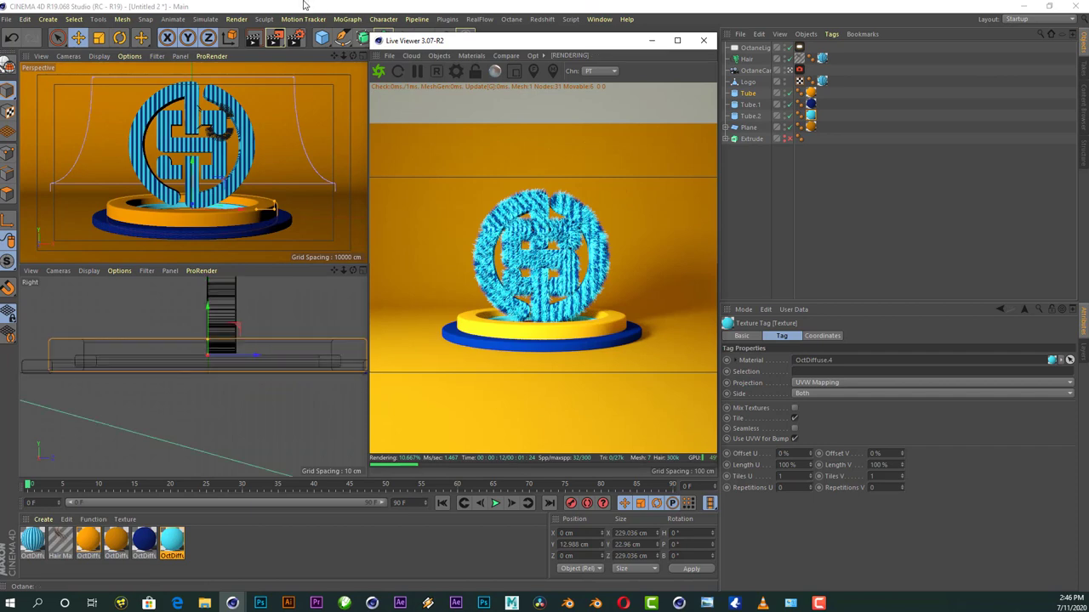
pyautogui.click(678, 41)
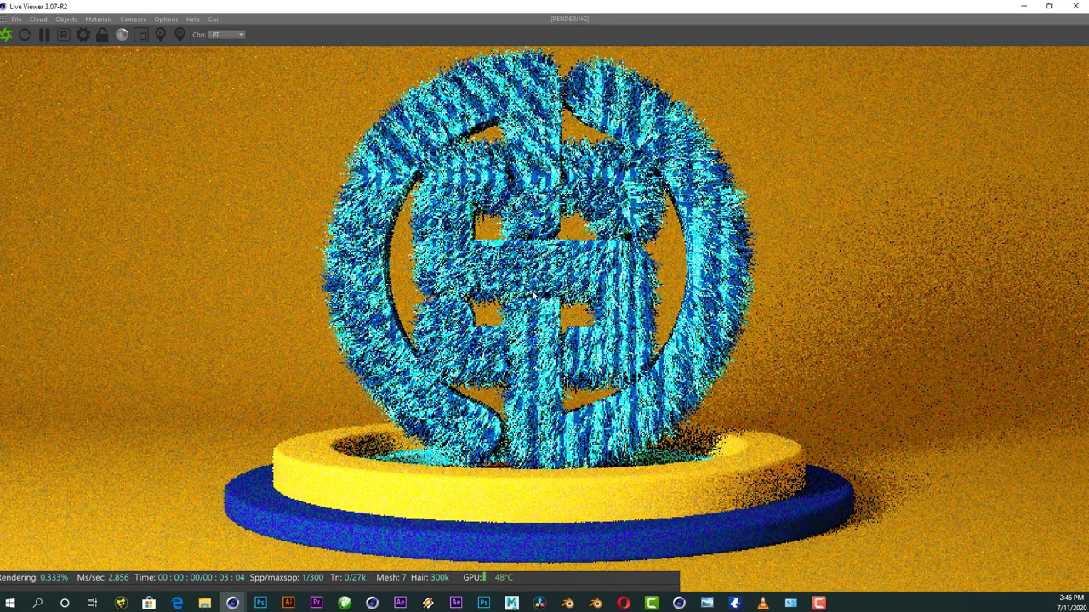
# - Restore the render window, zoom the perspective view out slightly, and maximize the render again
pyautogui.click(1048, 6)
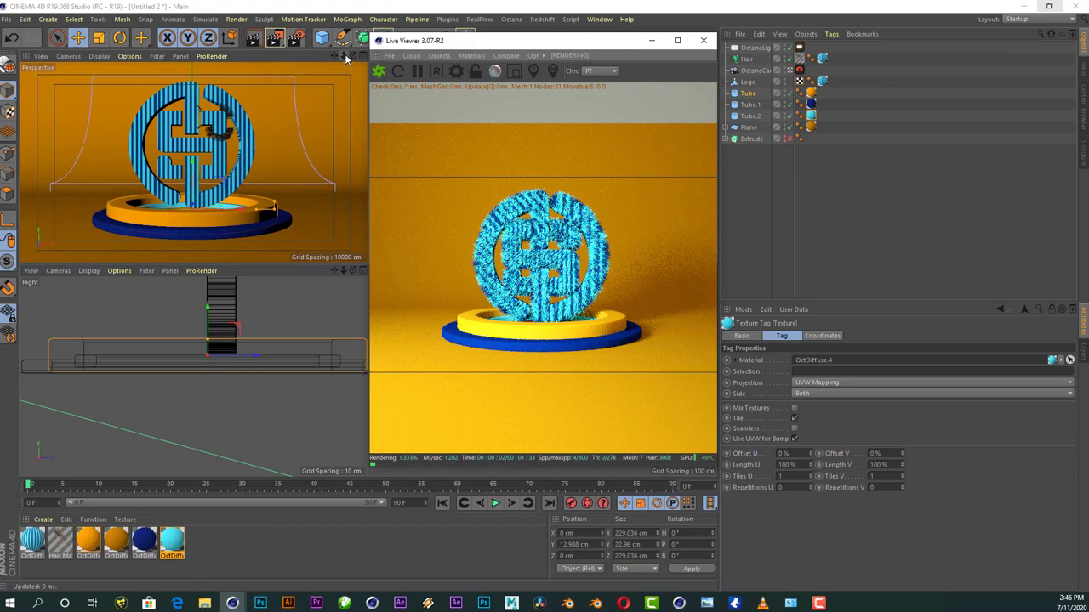
pyautogui.moveTo(345, 53); pyautogui.dragTo(319, 53)
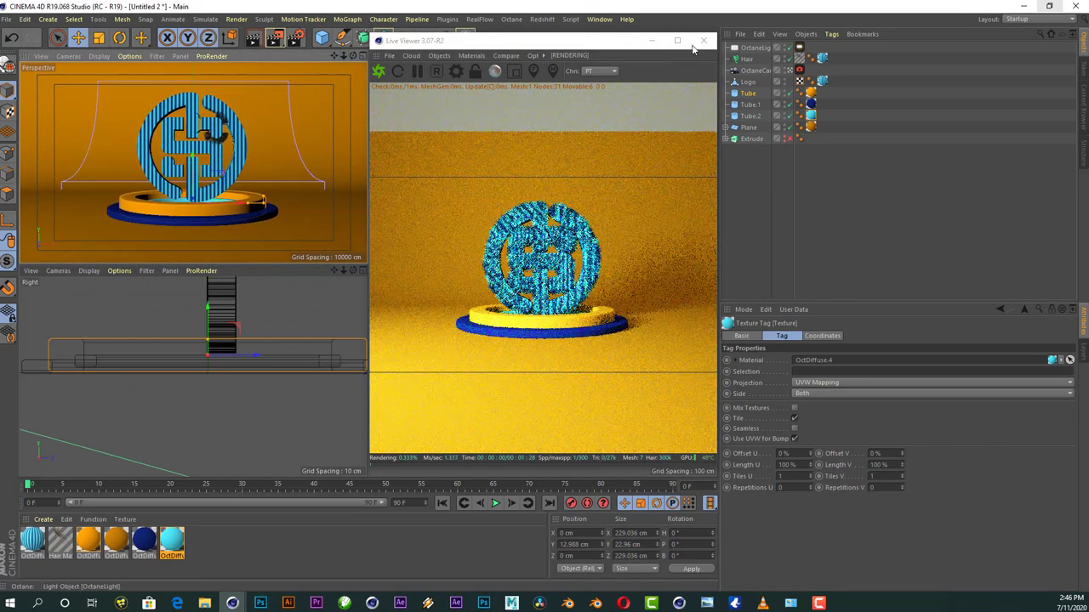
pyautogui.click(677, 40)
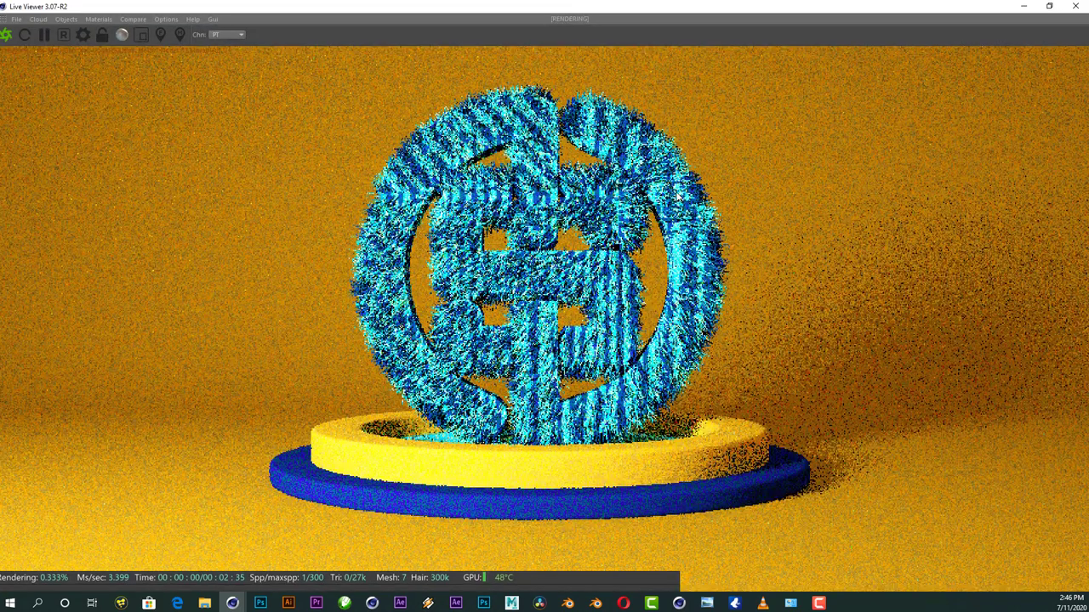